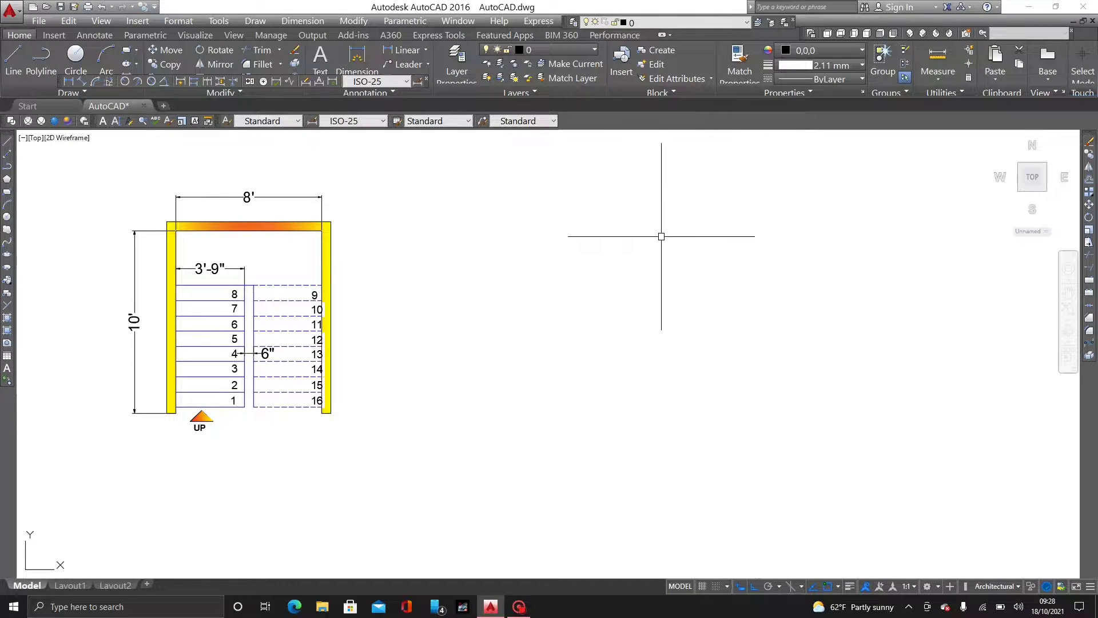
Draw an 8' horizontal line in the empty area beside the finished staircase plan as the back wall's inner edge
middle_click_drag(654, 238, 566, 263)
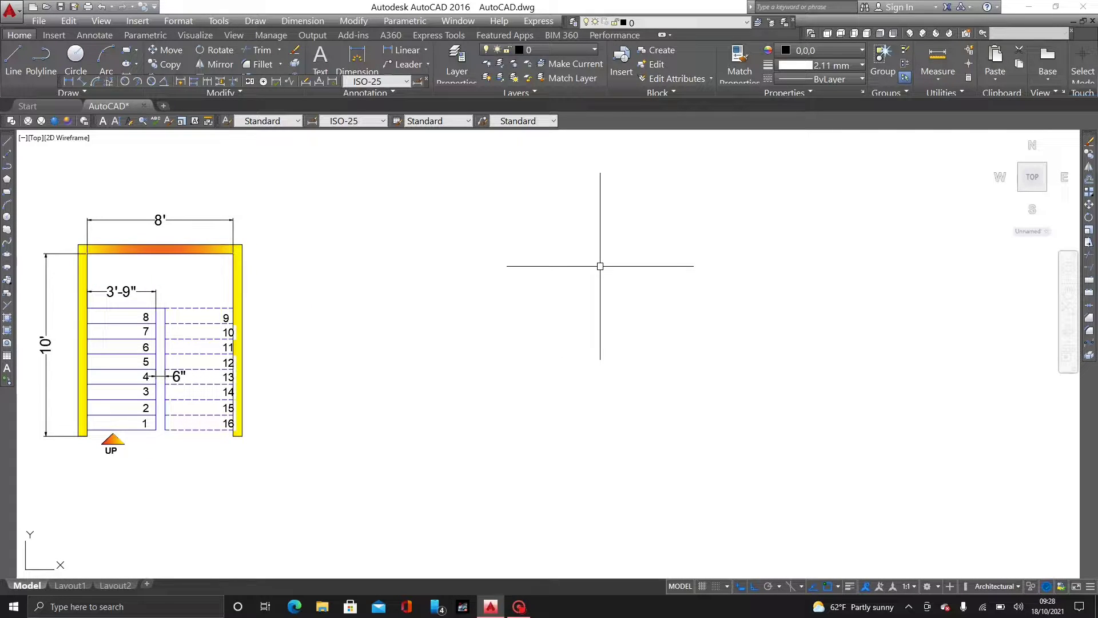
type("l")
key("Return")
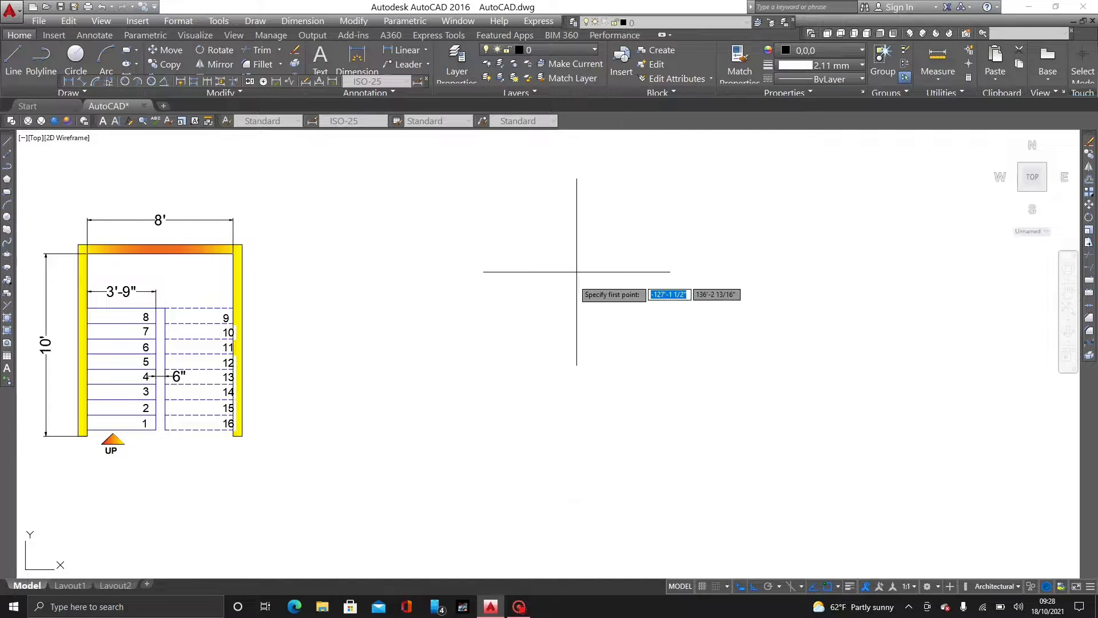
left_click(495, 236)
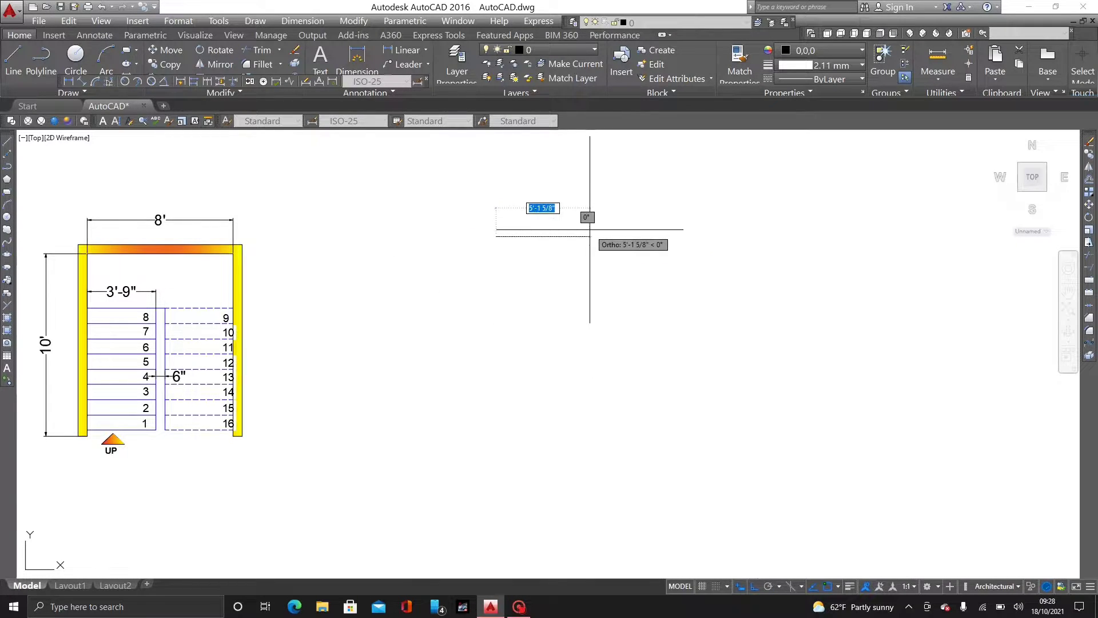
type("8")
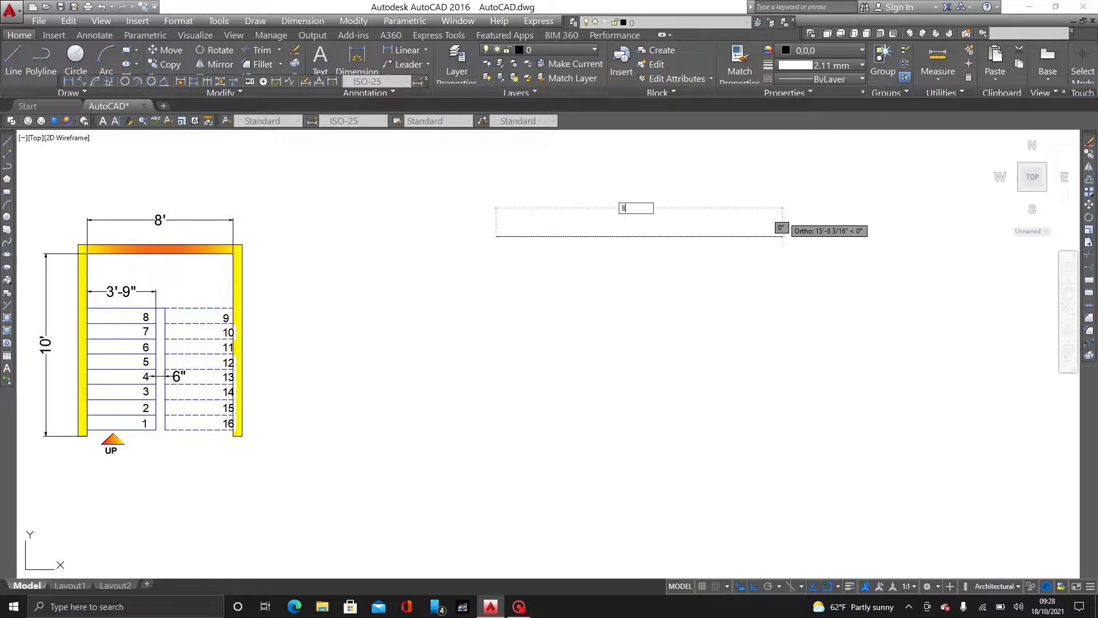
key("Return")
key("Escape")
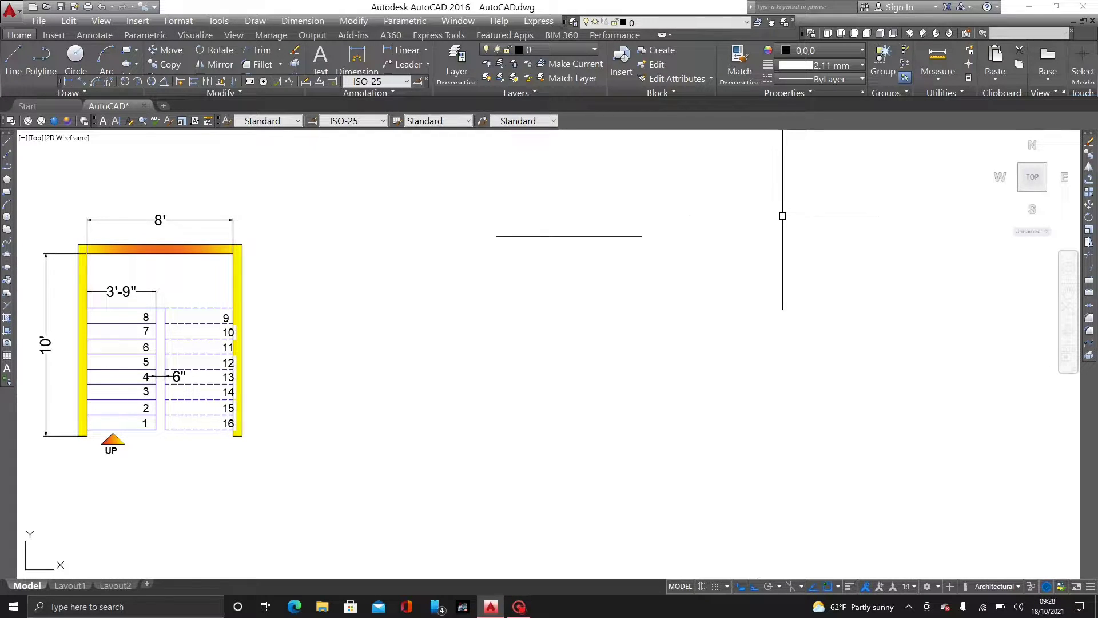
Draw a 10' vertical line downward from the right end of the new 8' line
type("l")
key("Return")
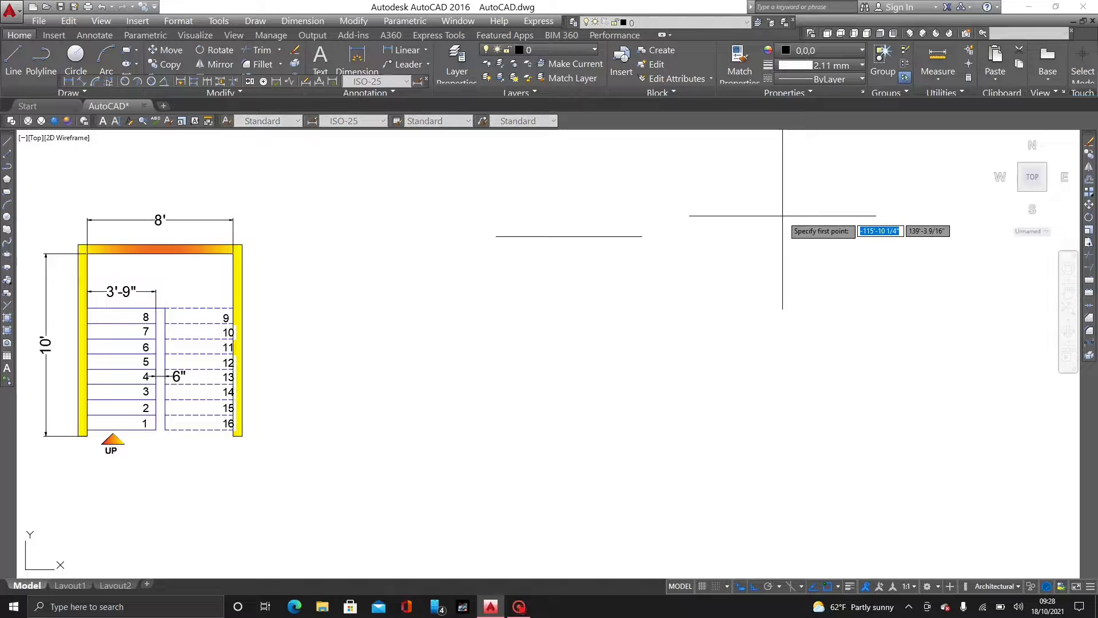
left_click(642, 236)
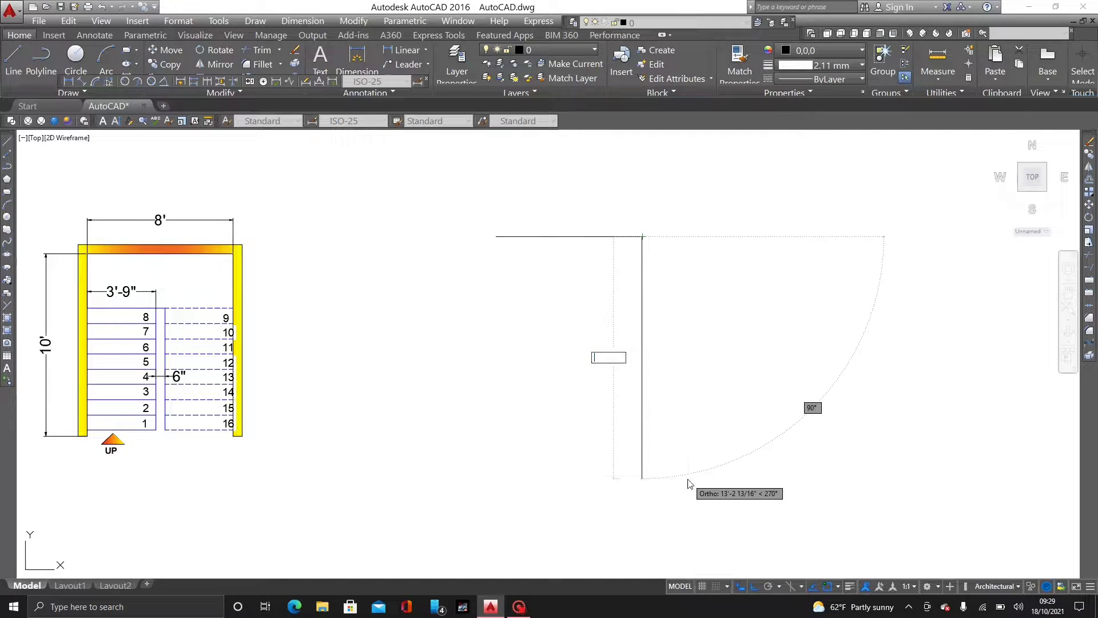
type("10'")
key("Return")
key("Return")
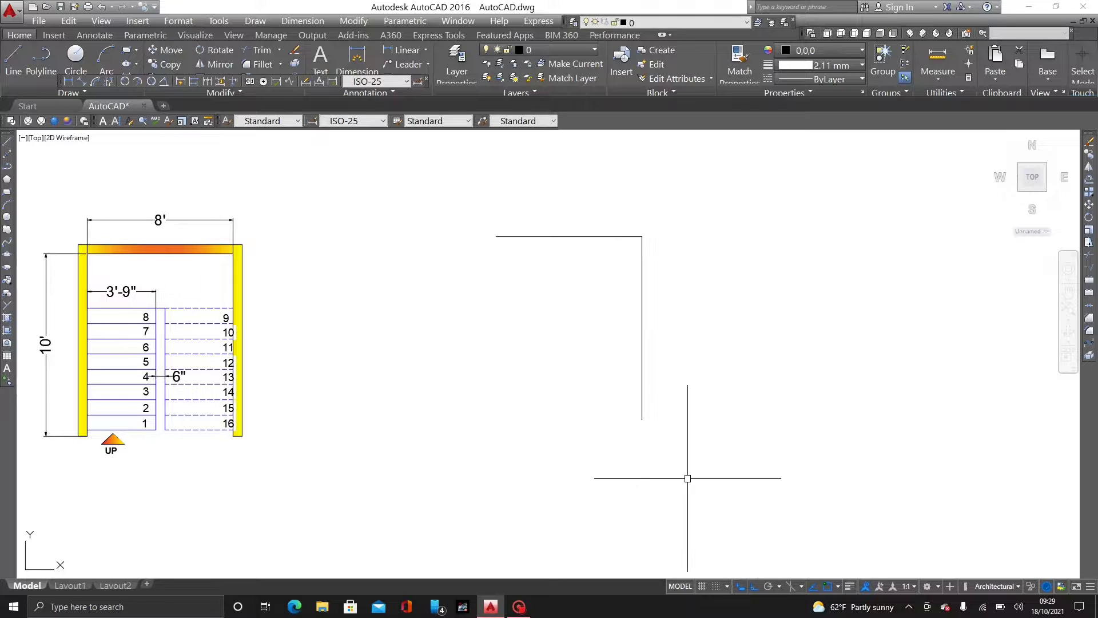
Draw a 10' vertical line downward from the left end of the 8' horizontal line
key("Return")
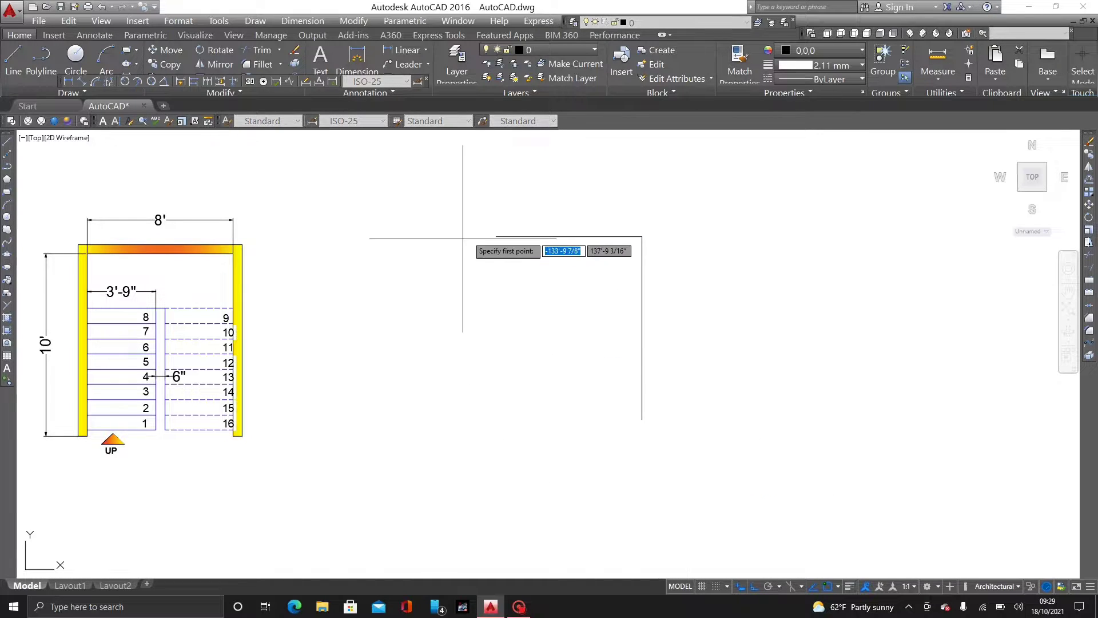
left_click(496, 237)
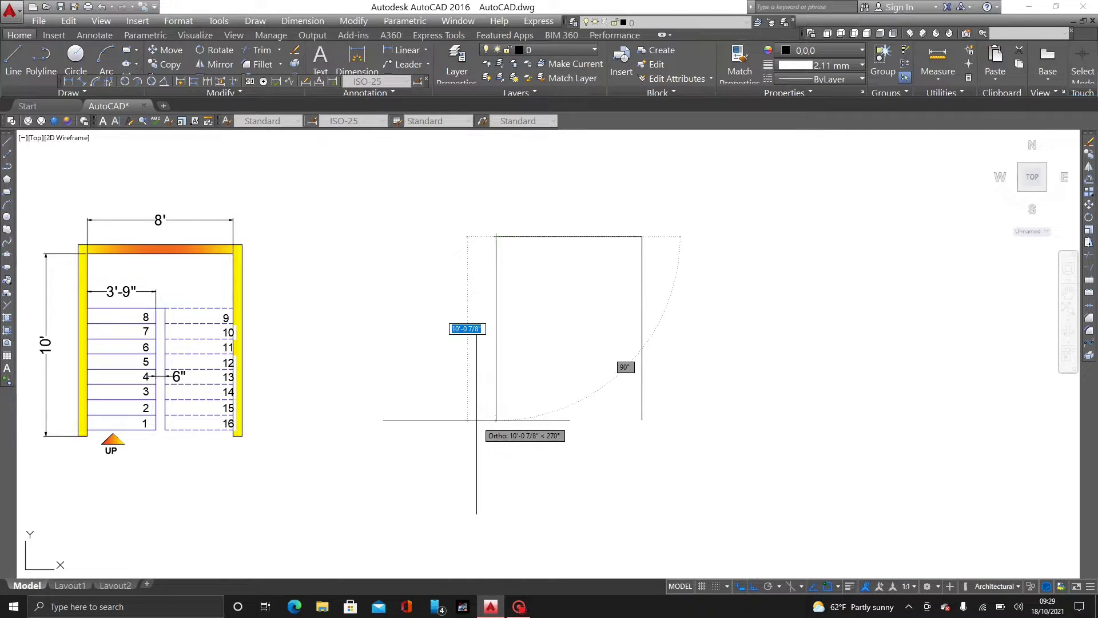
type("10")
key("Return")
key("Return")
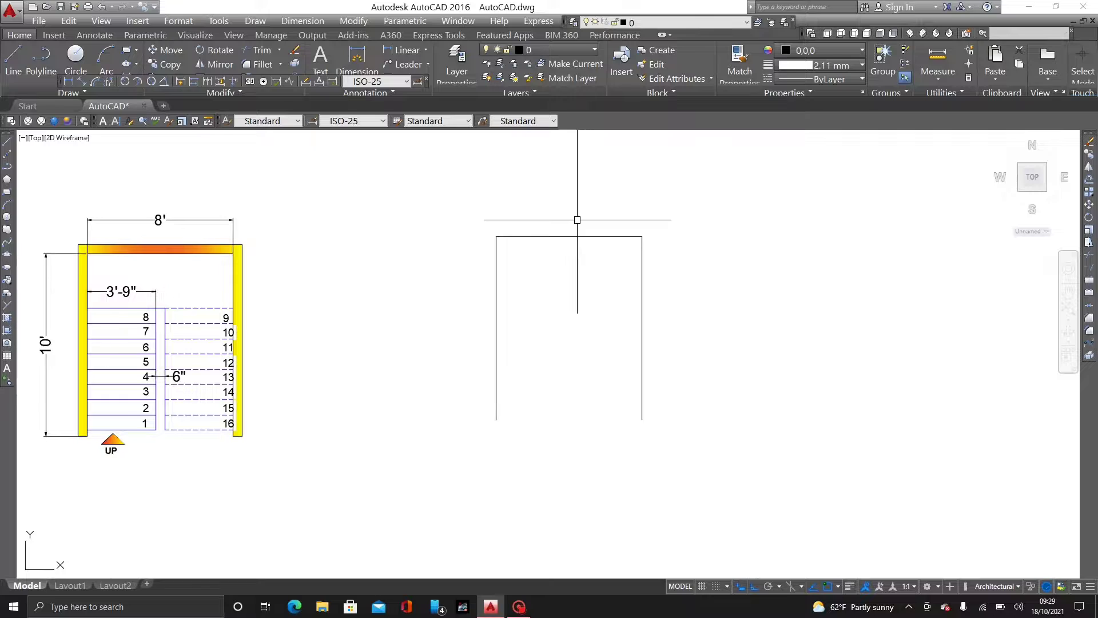
Offset the horizontal line and both vertical lines outward by 6" to give the walls their thickness
type("o")
key("Return")
key("BackSpace")
type("6")
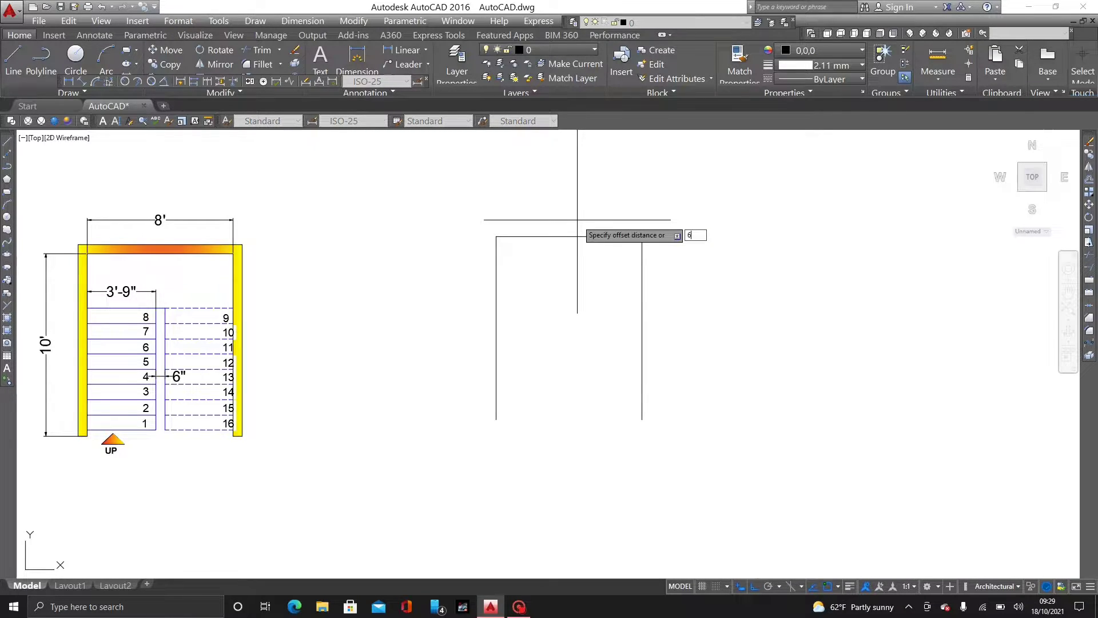
key("Return")
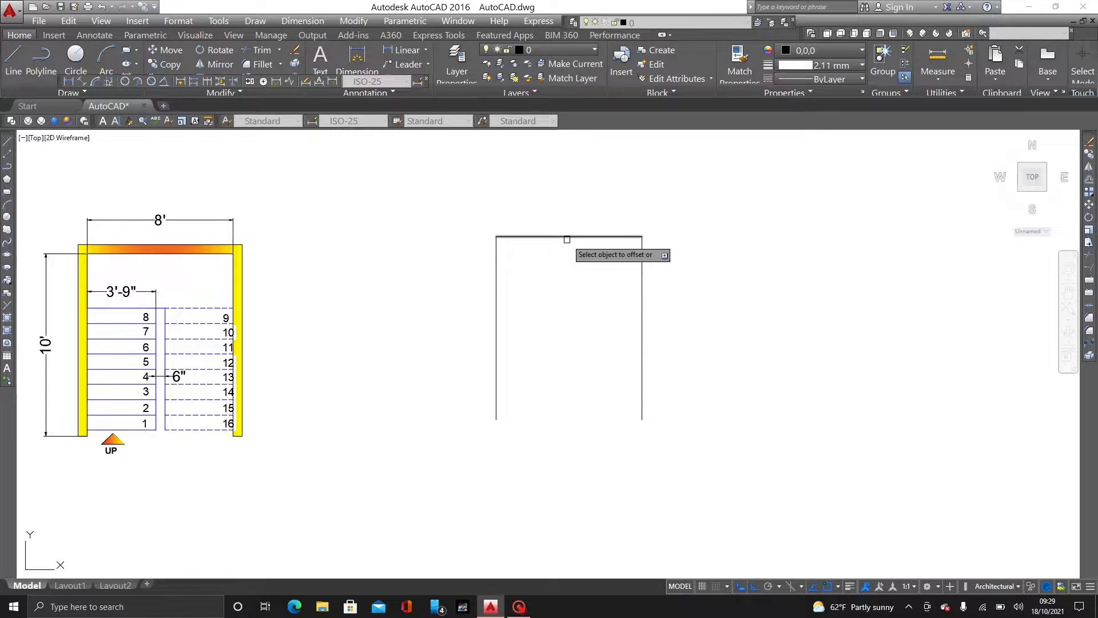
left_click(567, 236)
left_click(567, 214)
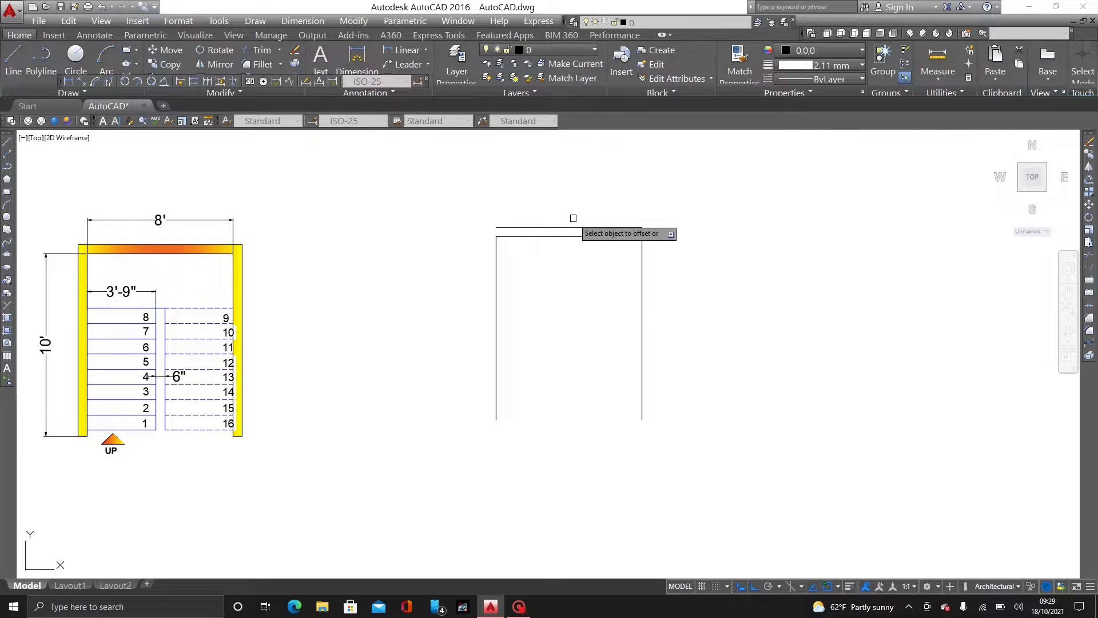
left_click(496, 271)
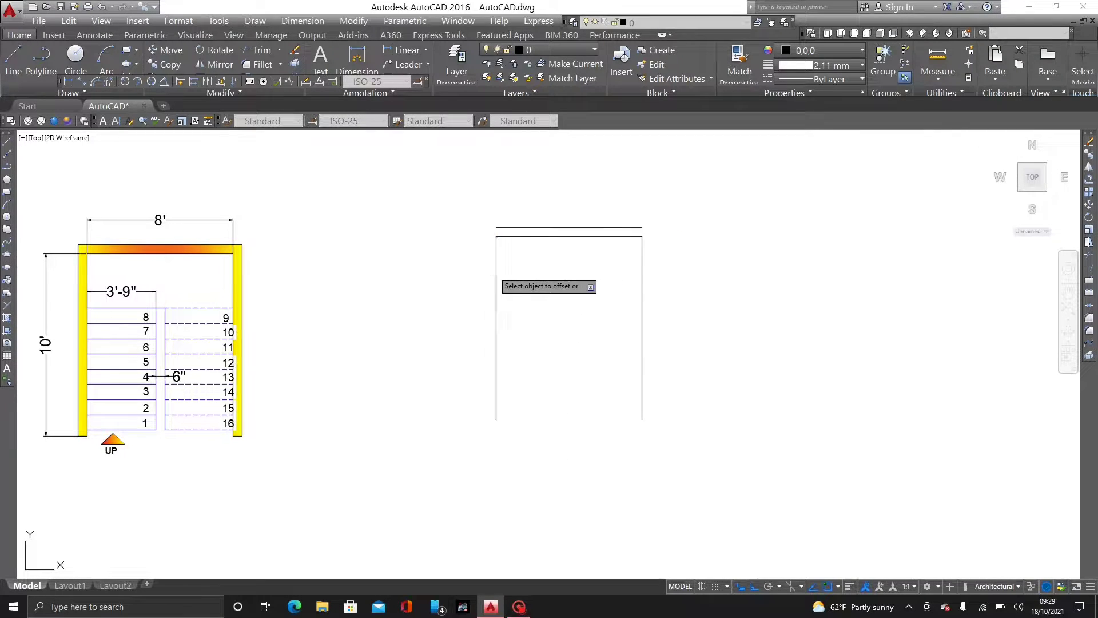
left_click(491, 270)
left_click(642, 299)
left_click(689, 287)
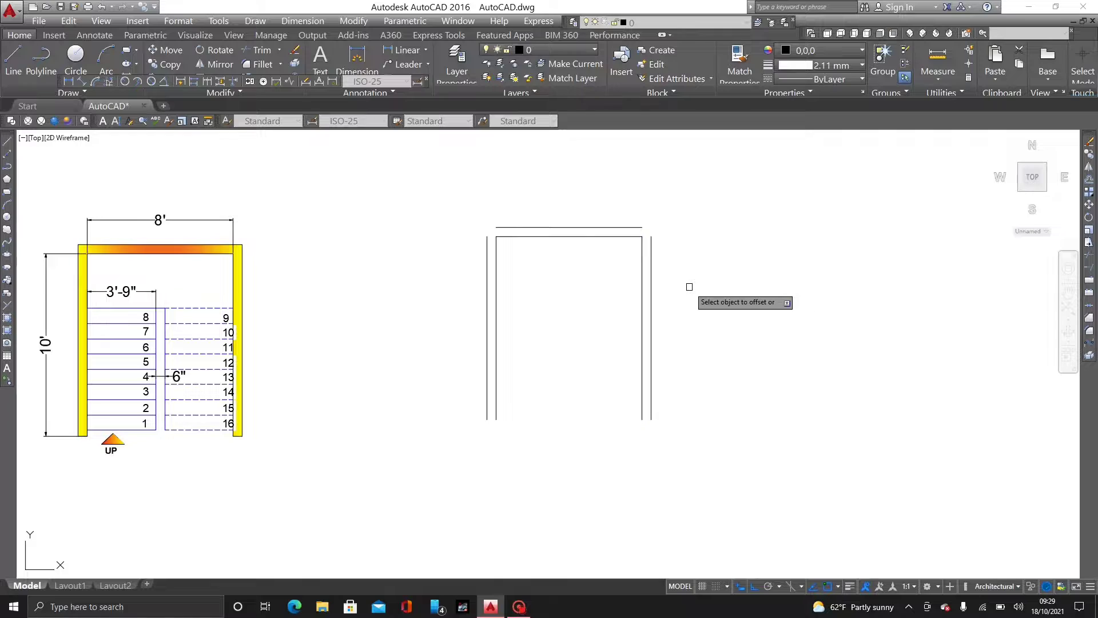
key("Escape")
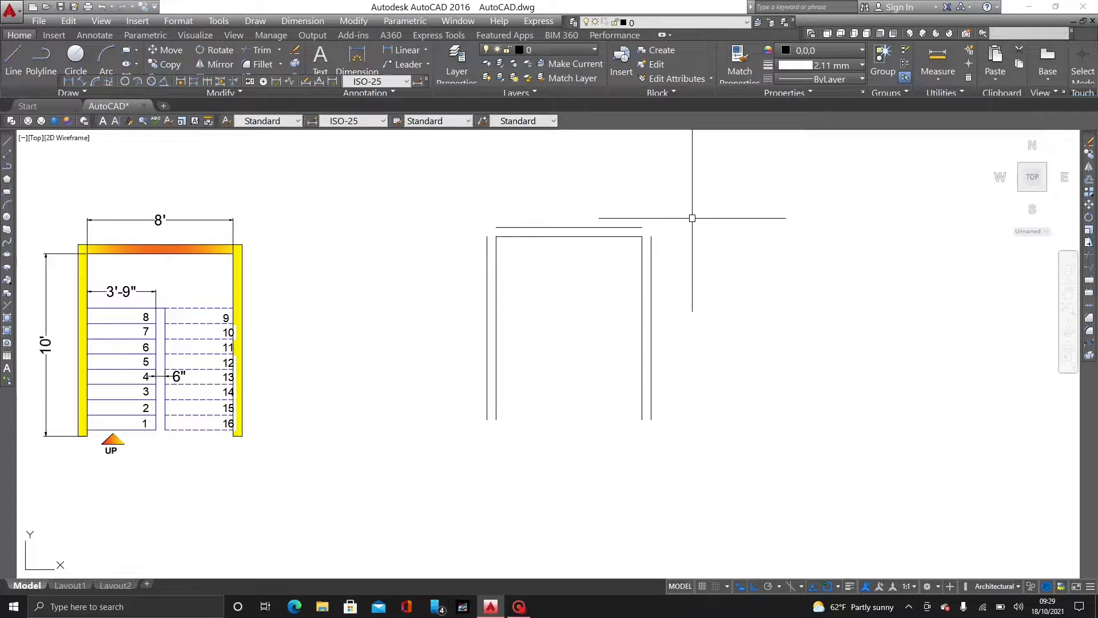
scroll(663, 241, "up", 4)
scroll(680, 202, "down", 4)
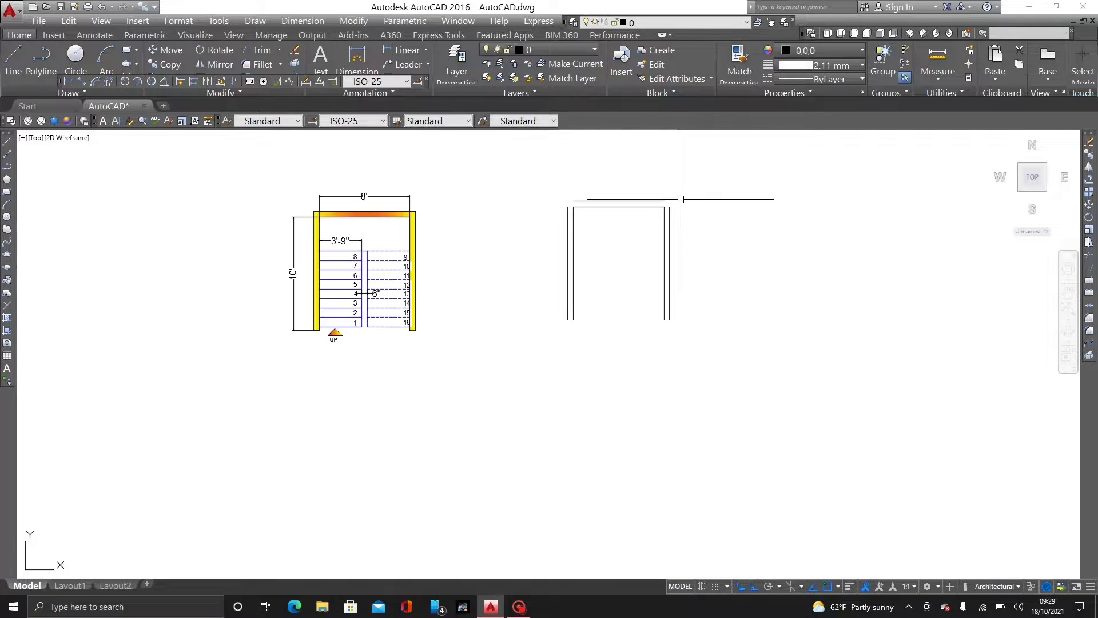
scroll(583, 316, "down", 1)
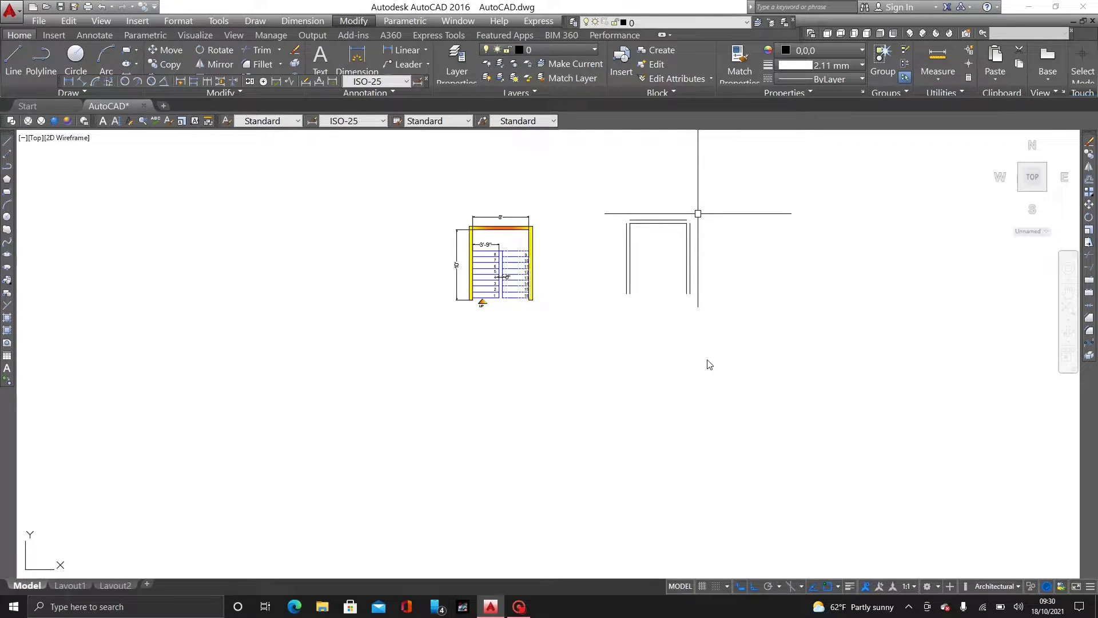
scroll(729, 232, "up", 2)
scroll(728, 227, "up", 6)
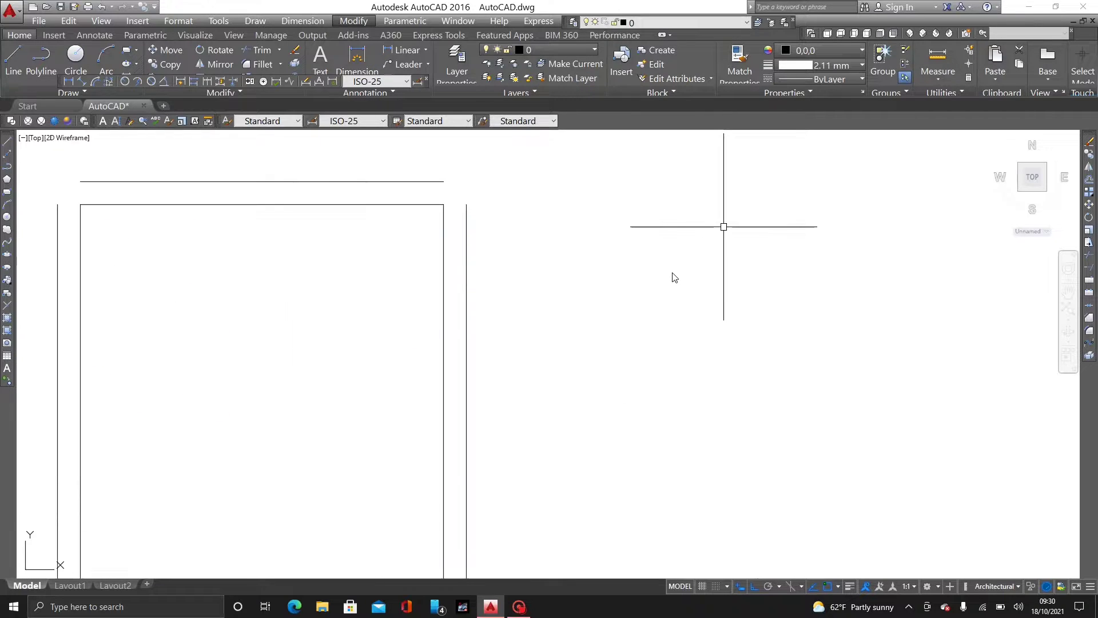
left_click(646, 283)
scroll(668, 312, "down", 2)
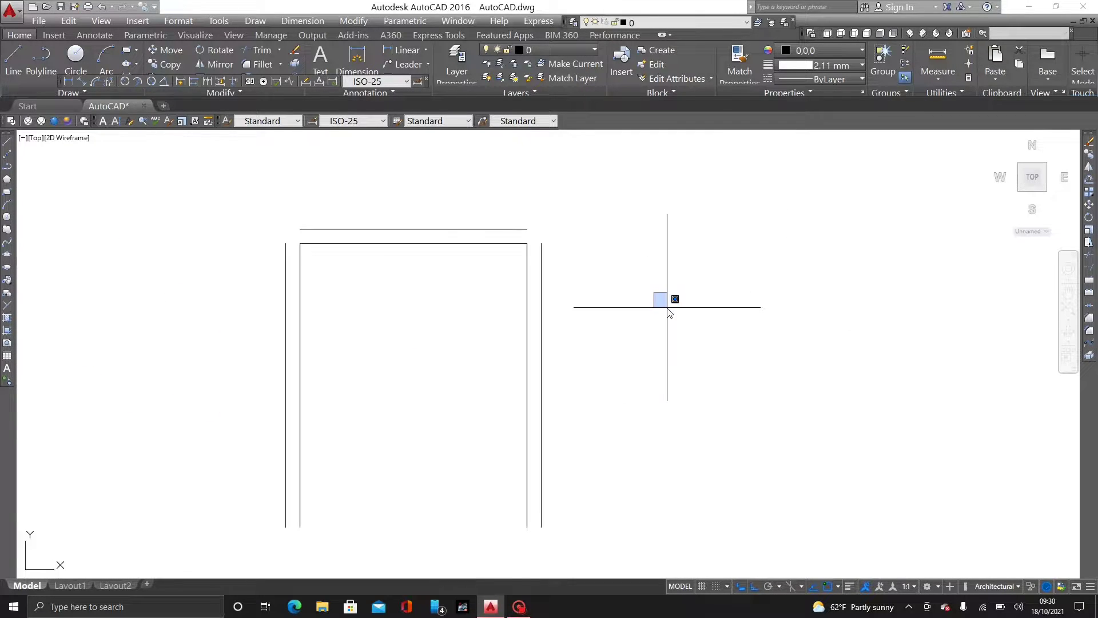
scroll(444, 252, "down", 4)
key("Escape")
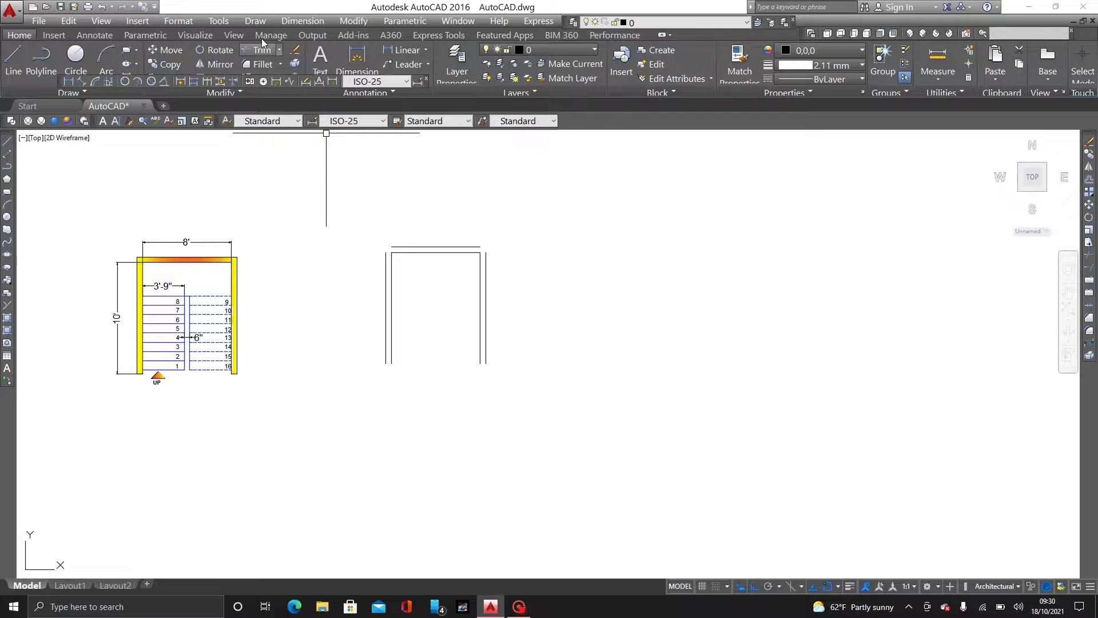
left_click(354, 20)
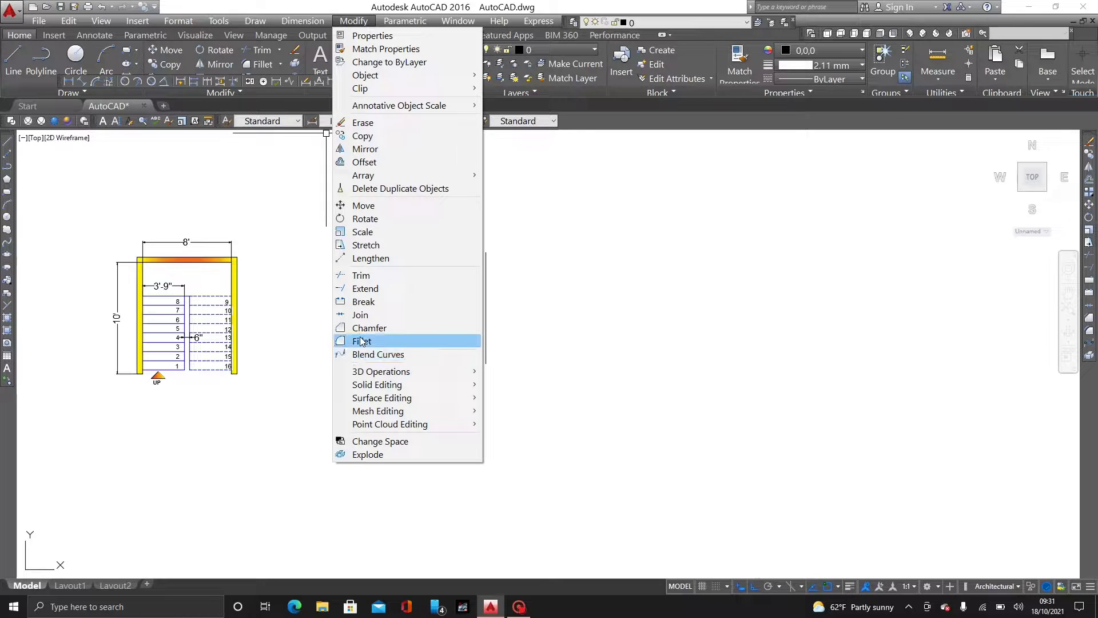
key("Escape")
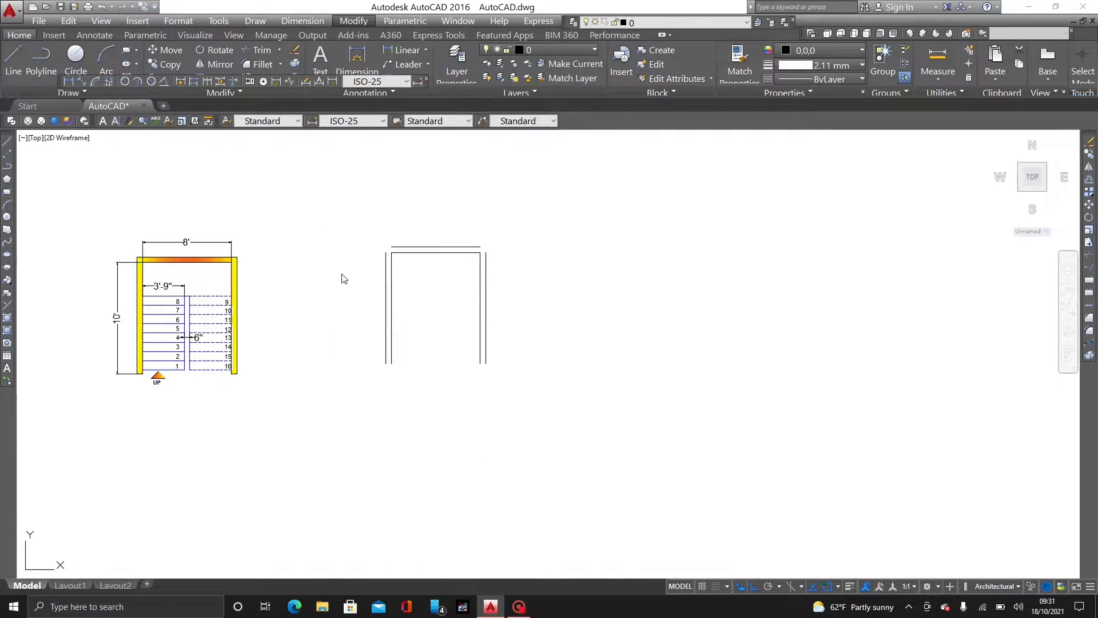
Fillet the left outer wall line with the upper outer line to close the upper-left outer corner
left_click(263, 63)
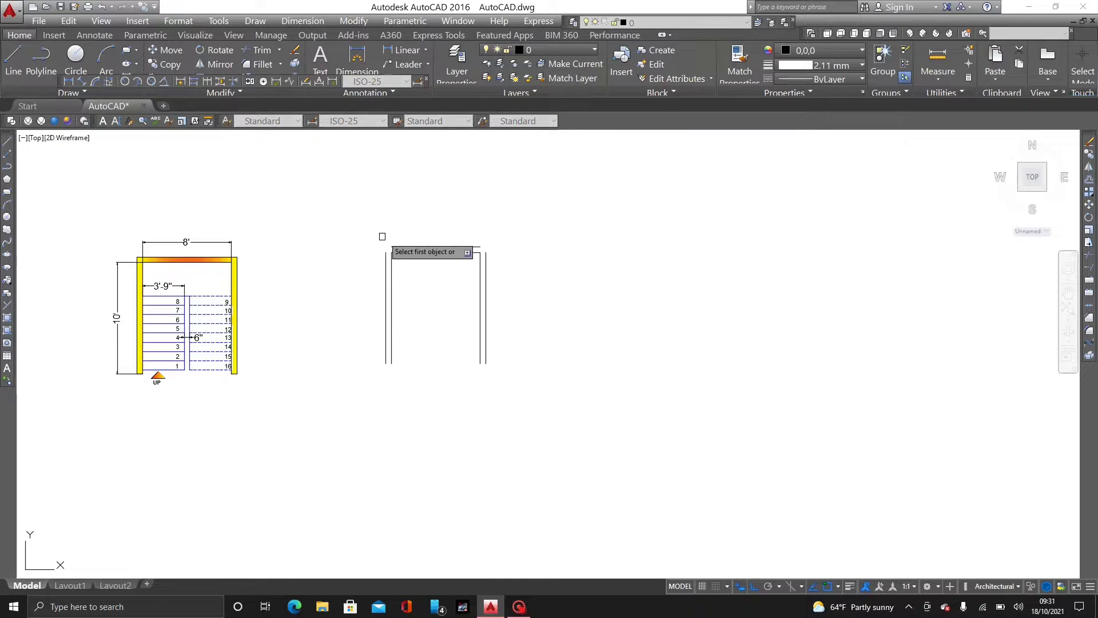
scroll(384, 236, "up", 2)
scroll(377, 263, "up", 4)
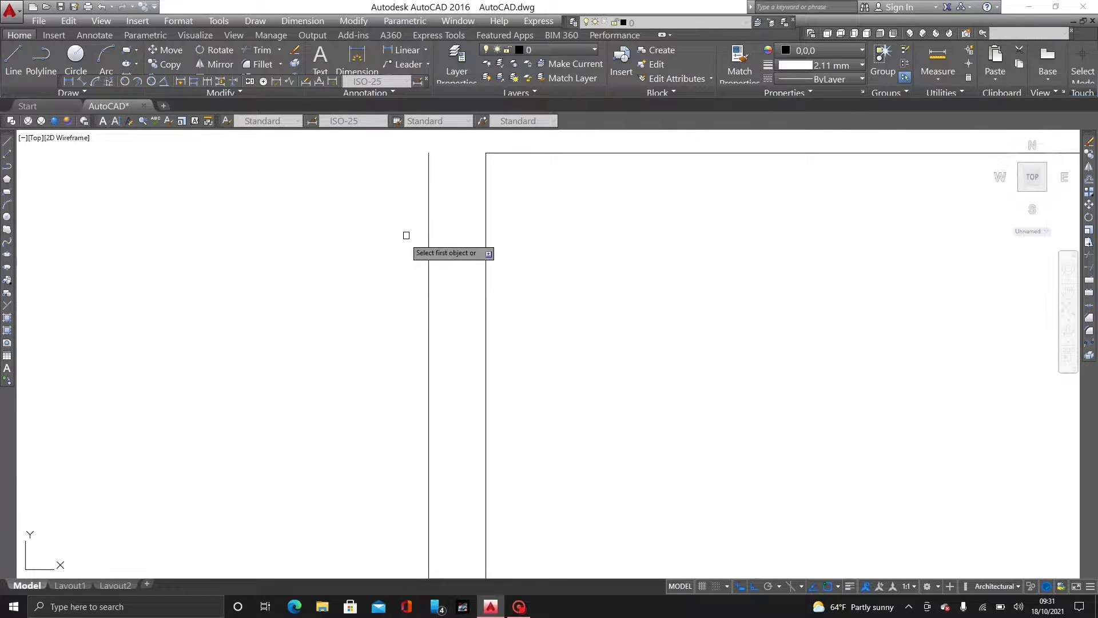
left_click(429, 219)
middle_click_drag(592, 238, 457, 494)
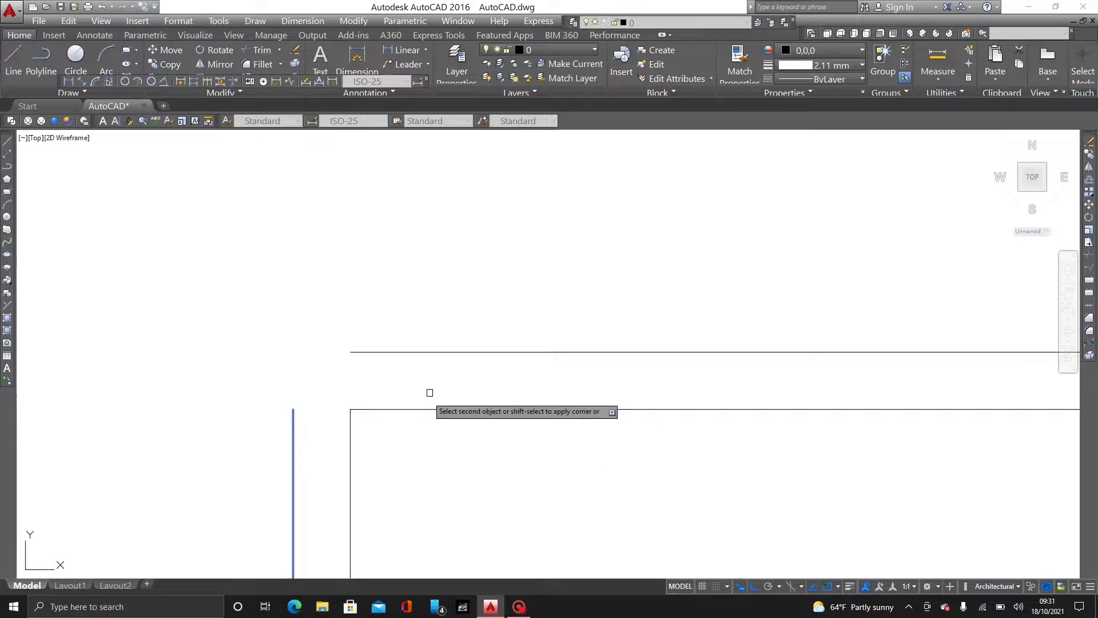
left_click(468, 354)
scroll(573, 295, "down", 6)
middle_click_drag(566, 301, 386, 221)
Fillet the upper outer line with the right outer wall line to close the upper-right outer corner
key("Return")
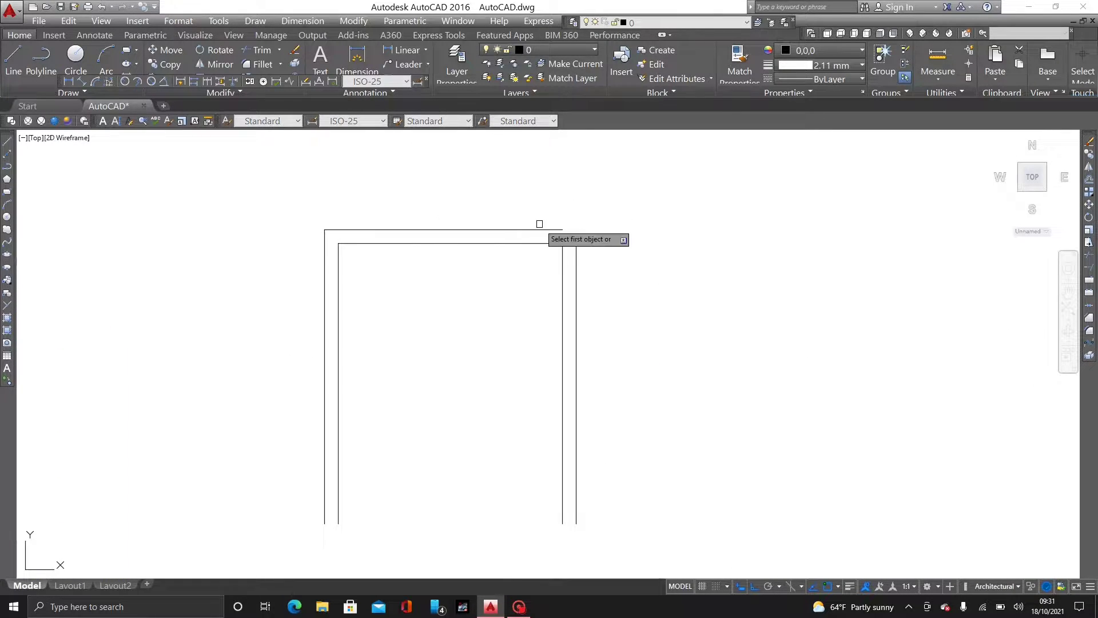
scroll(540, 223, "up", 4)
left_click(556, 240)
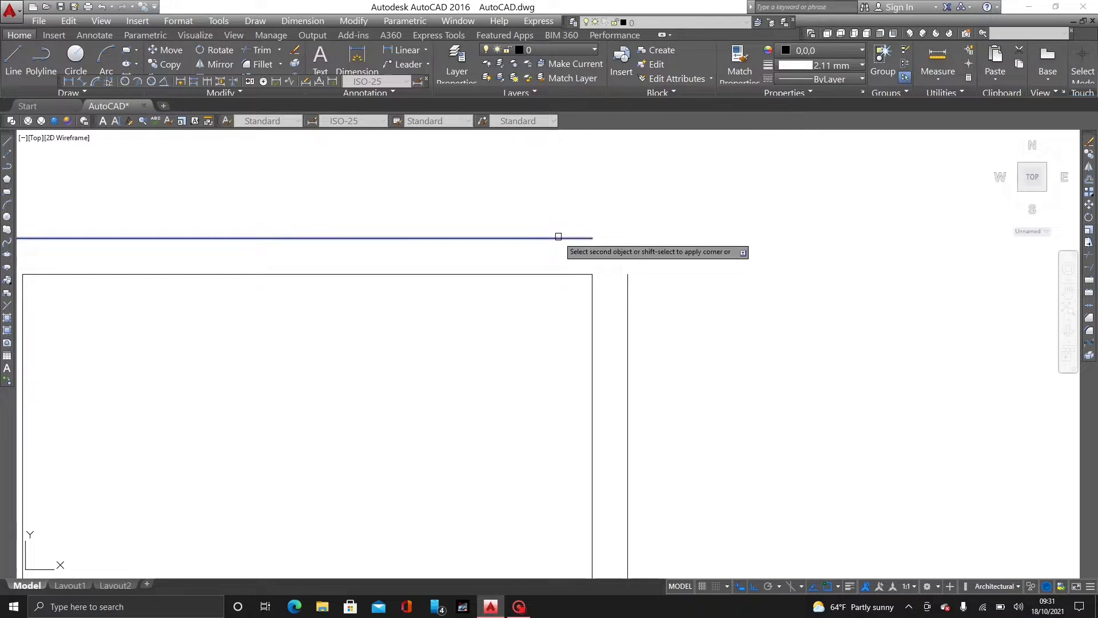
left_click(627, 314)
scroll(694, 311, "down", 6)
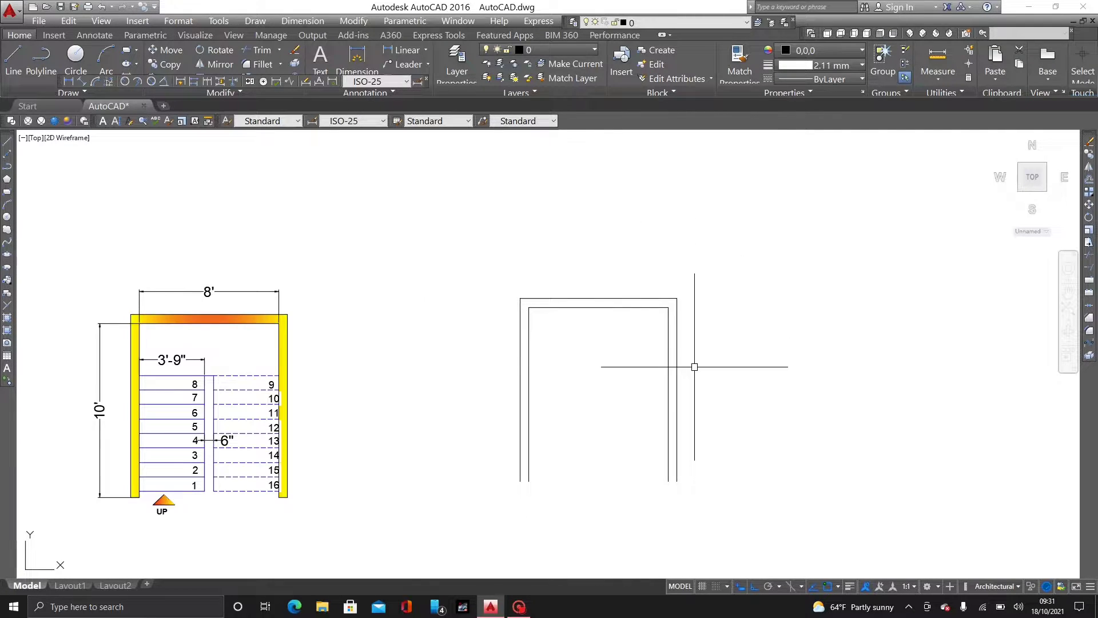
Close the open lower end of the left wall with a short line between its outer and inner edges
type("L")
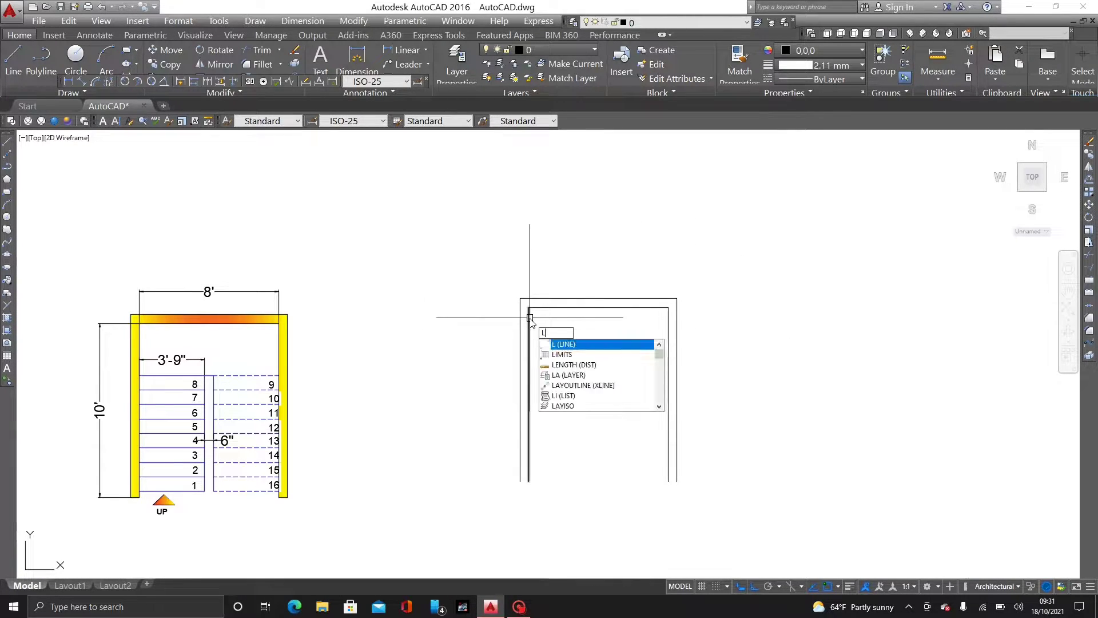
key("Return")
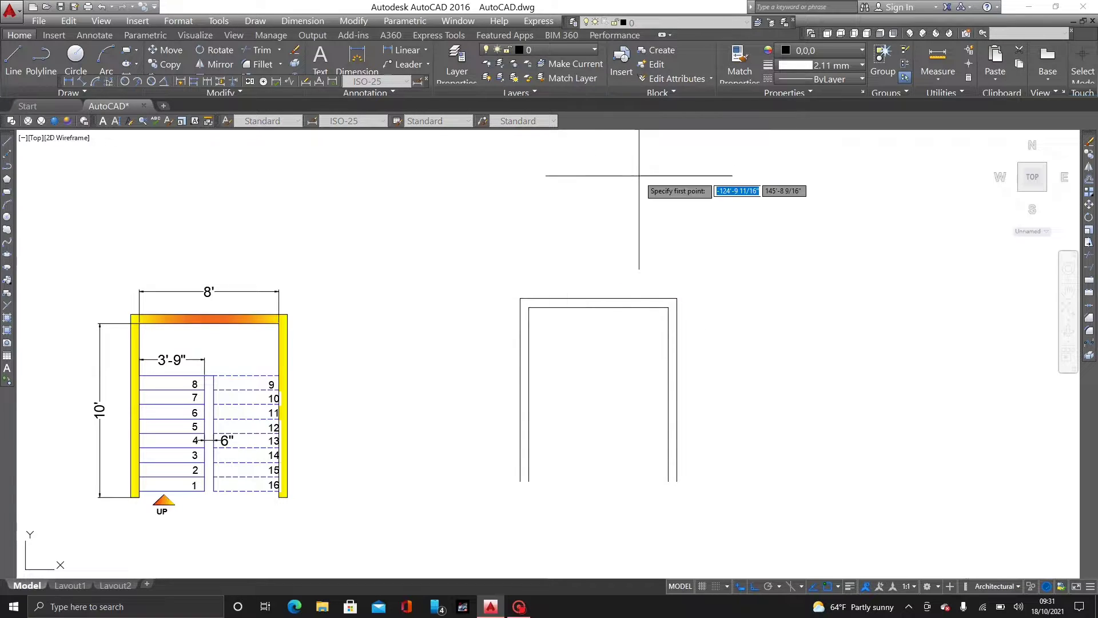
scroll(550, 343, "up", 6)
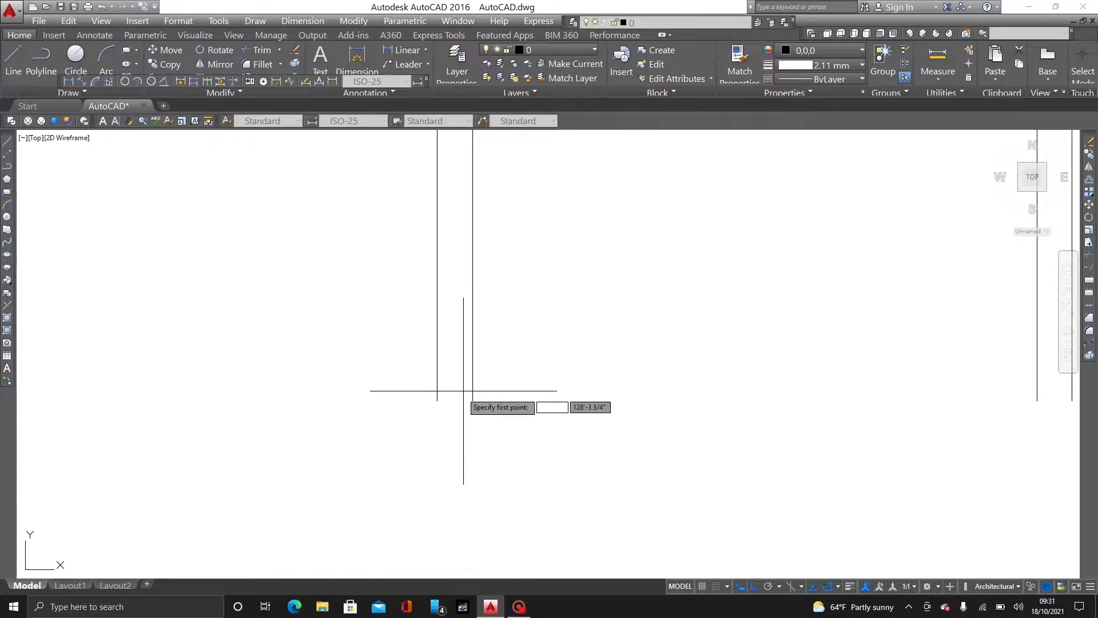
left_click(437, 400)
left_click(473, 401)
key("Return")
Close the open lower end of the right wall with a short line between its inner and outer edges
key("Return")
scroll(473, 405, "down", 2)
middle_click_drag(831, 410, 662, 351)
left_click(657, 344)
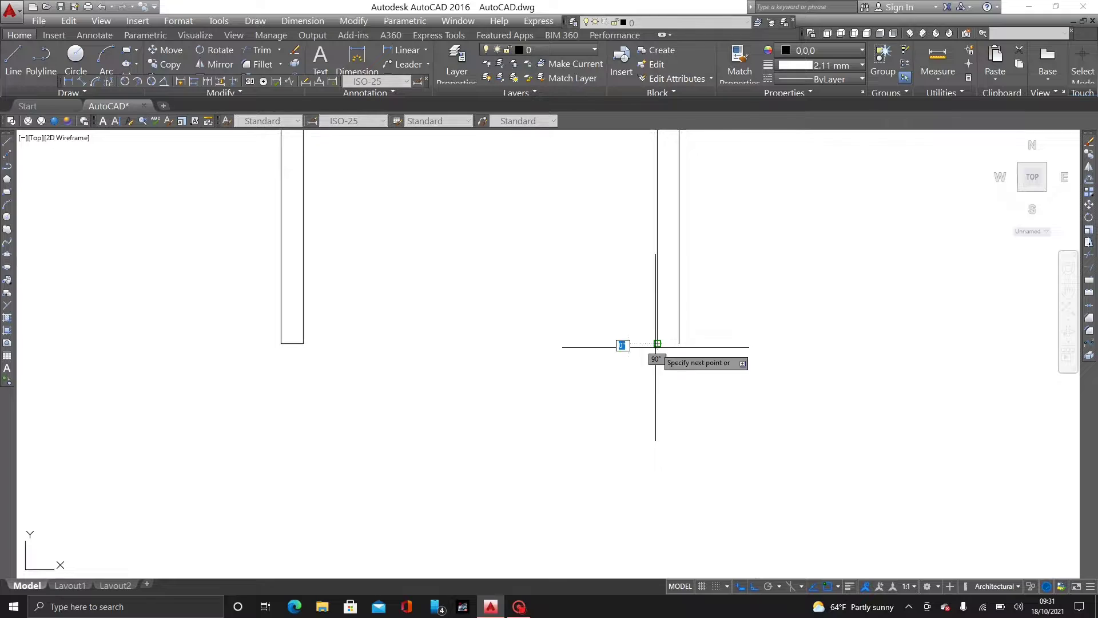
left_click(679, 345)
key("Return")
scroll(678, 343, "down", 4)
middle_click_drag(742, 318, 696, 338)
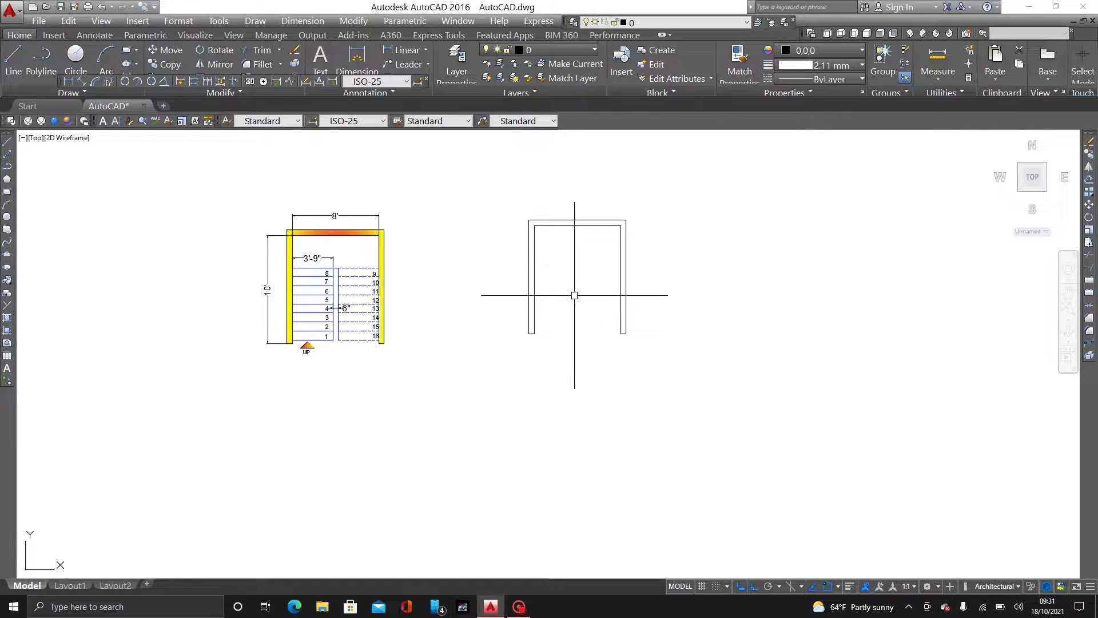
Set the current object colour to the red shade 237,31,36
left_click(844, 50)
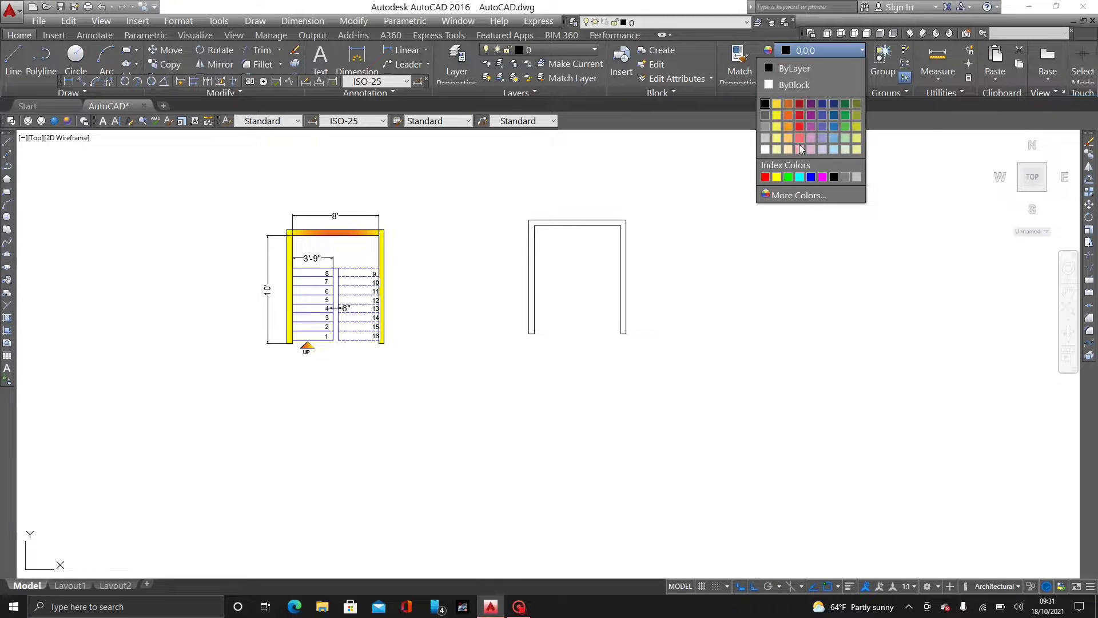
left_click(800, 126)
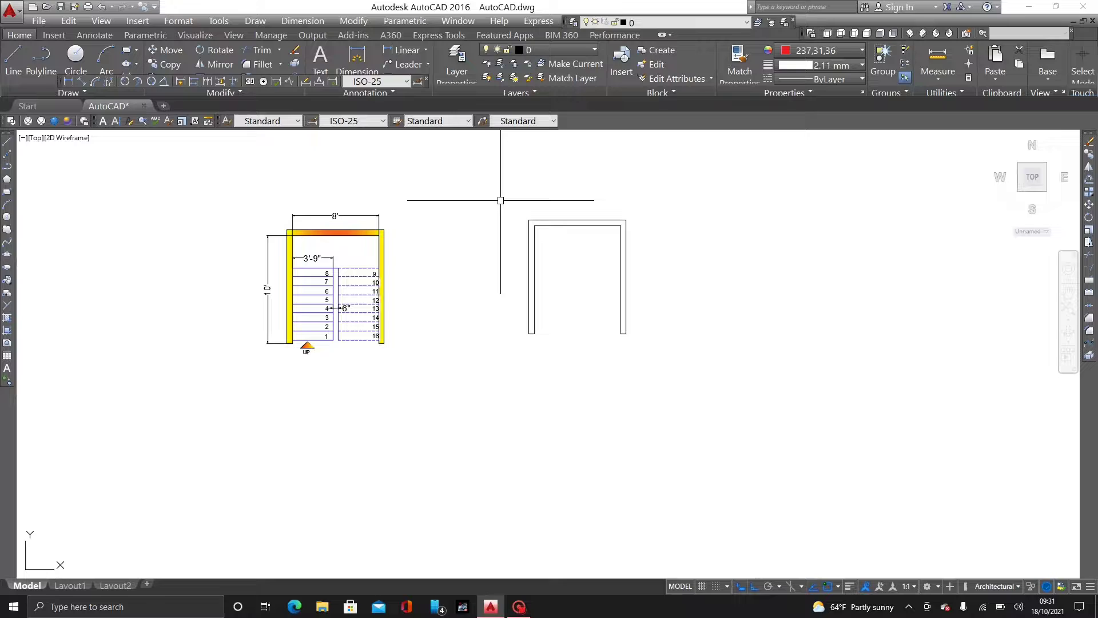
Offset the inner edge line of the upper wall 3' down into the room to mark the landing edge
scroll(619, 237, "up", 1)
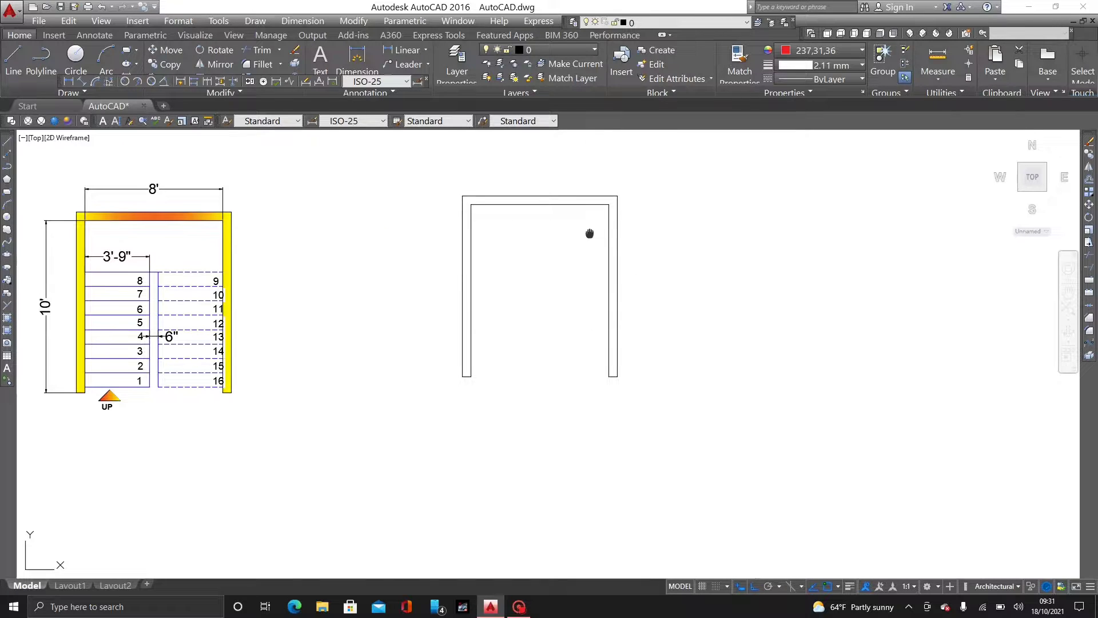
scroll(556, 296, "up", 1)
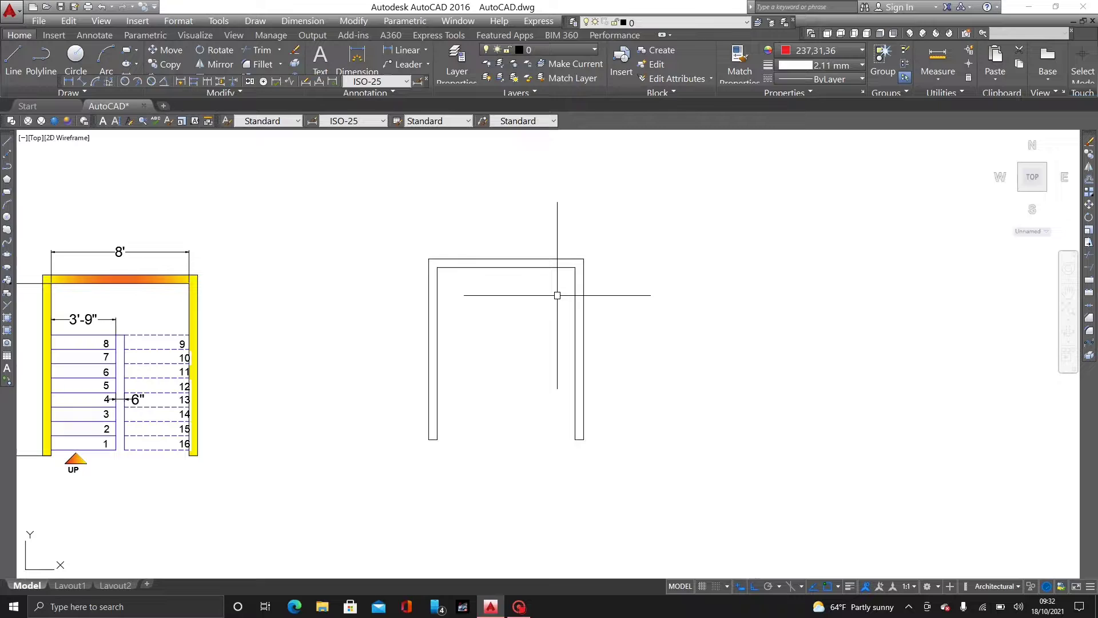
middle_click_drag(490, 412, 567, 412)
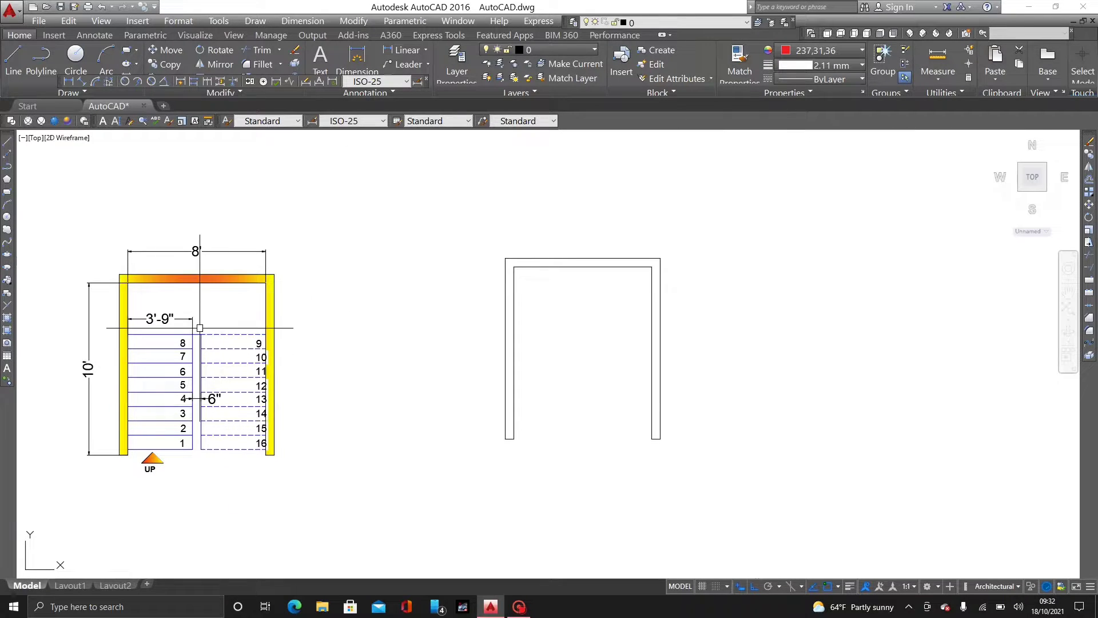
scroll(194, 314, "up", 4)
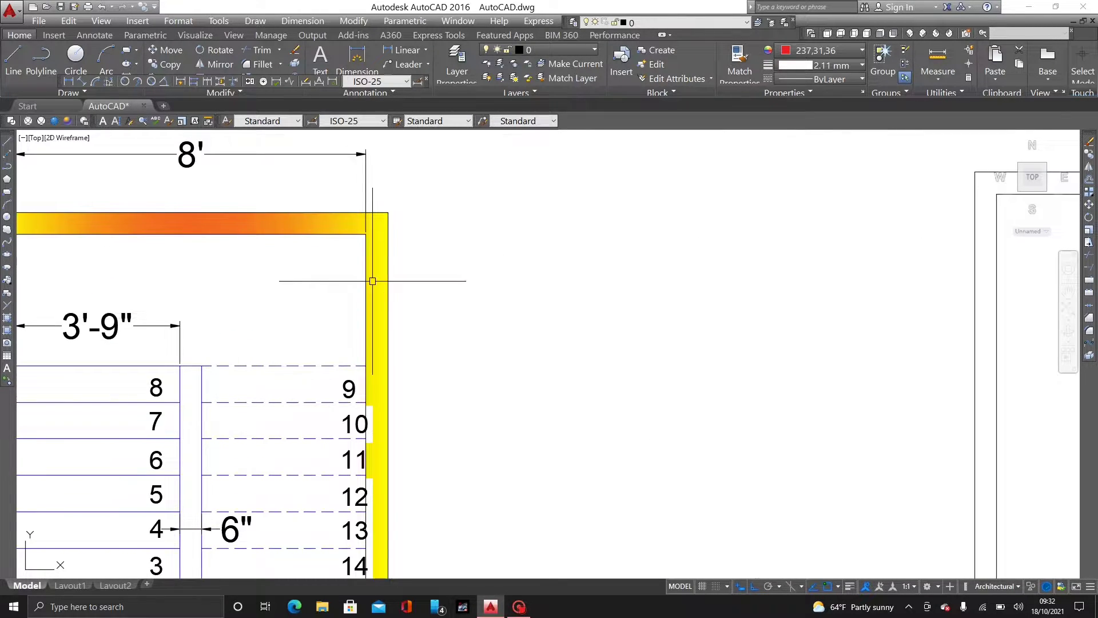
mouse_move(367, 282)
middle_mouse_down()
mouse_move(568, 318)
mouse_move(574, 288)
mouse_move(326, 229)
mouse_move(322, 269)
middle_mouse_up()
scroll(583, 297, "down", 4)
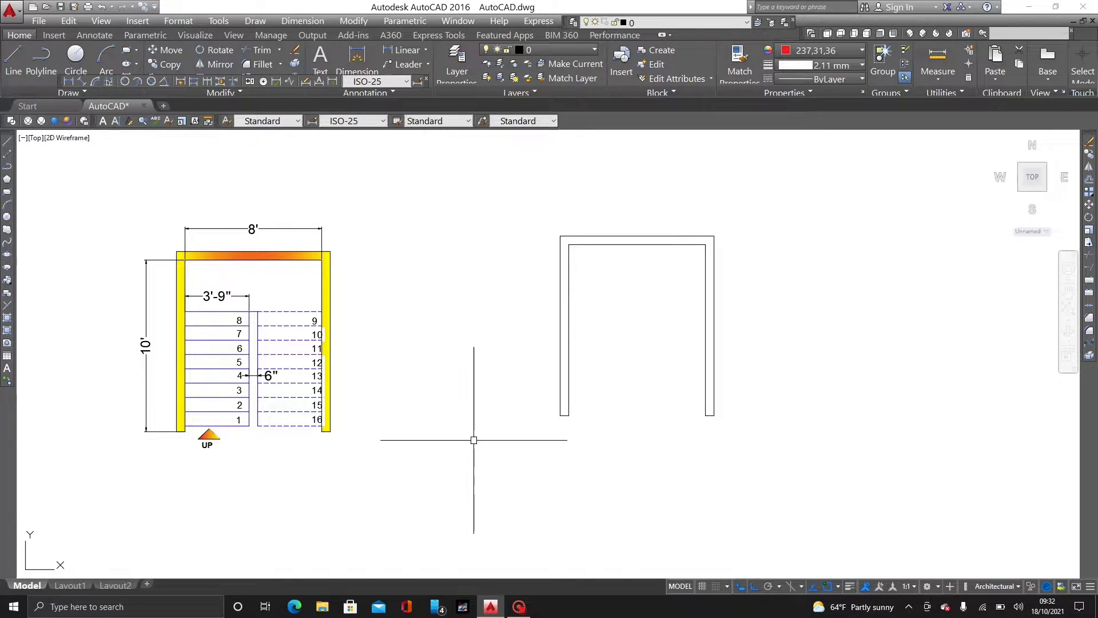
mouse_move(980, 204)
middle_mouse_down()
mouse_move(718, 323)
mouse_move(865, 269)
mouse_move(877, 252)
middle_mouse_up()
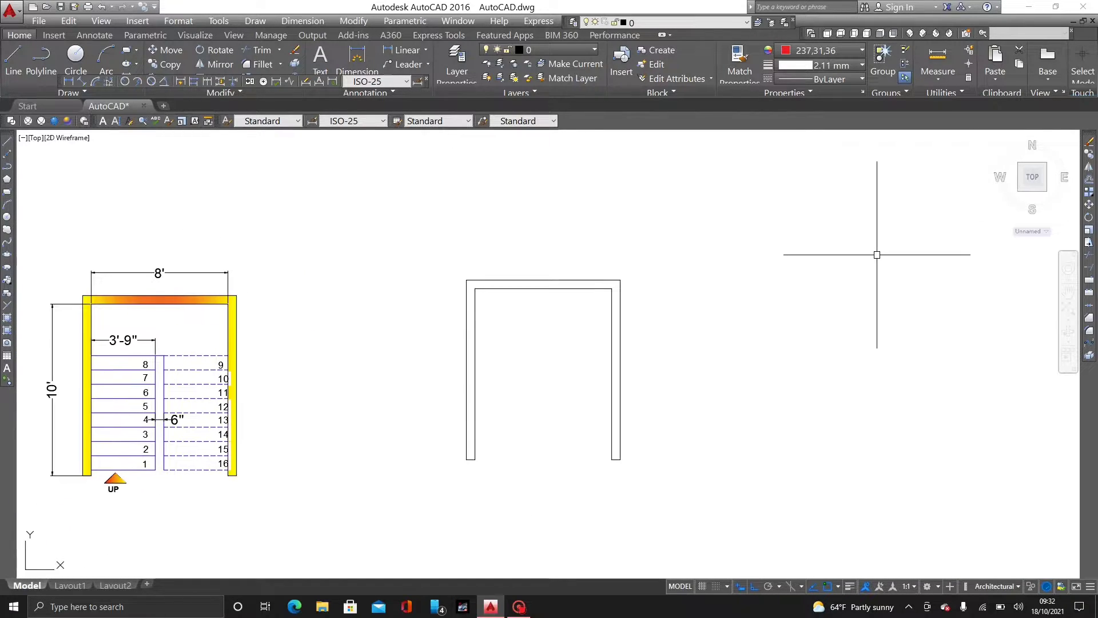
type("o")
key("Return")
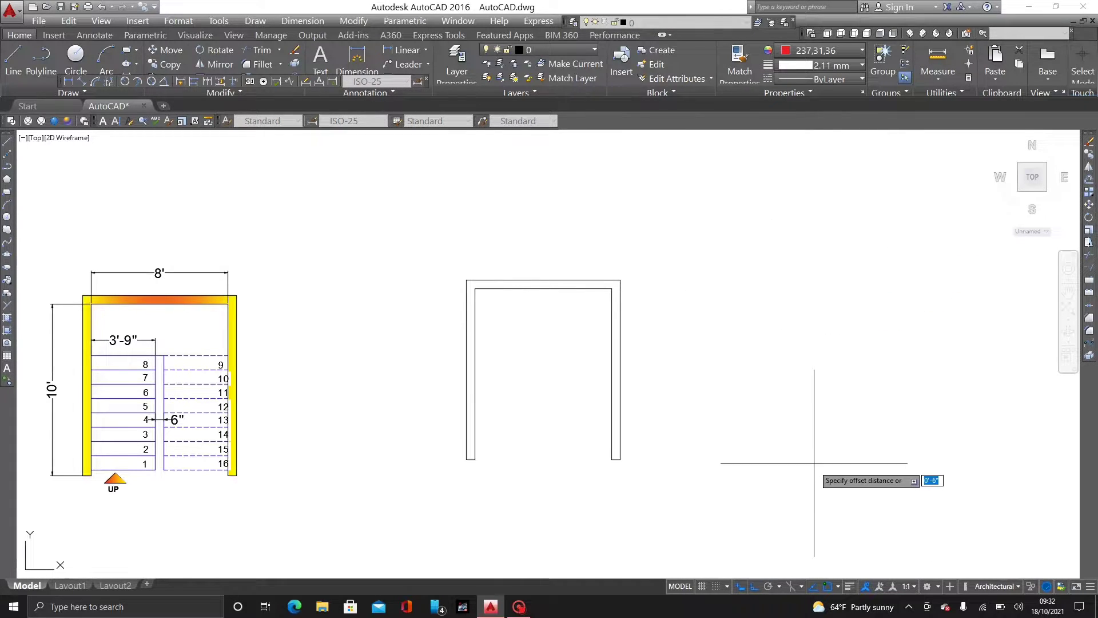
key("BackSpace")
type("3")
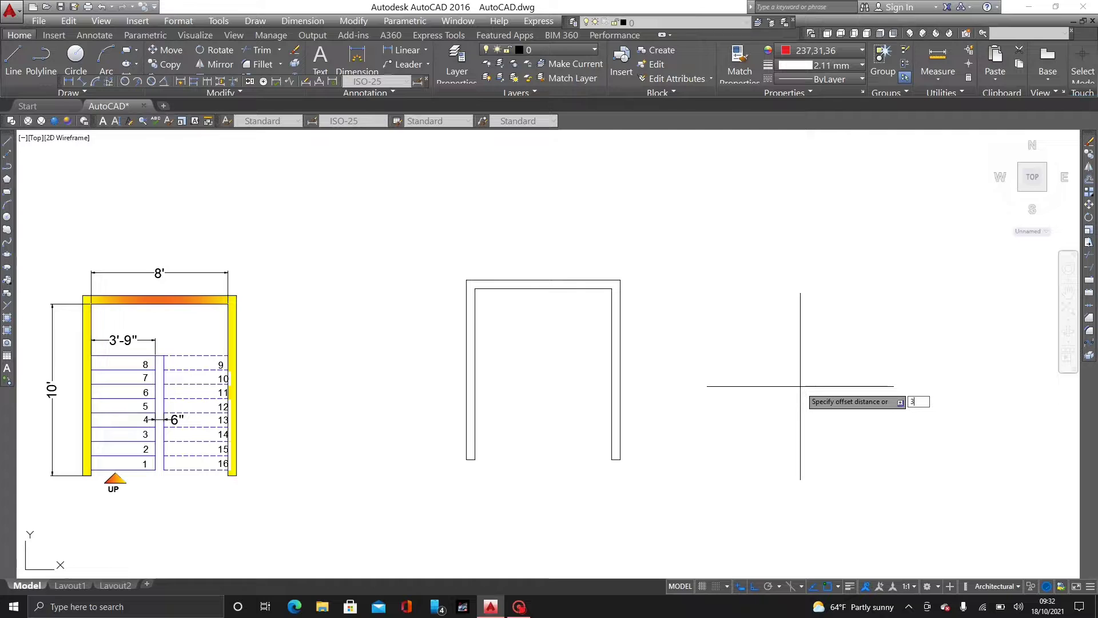
type("'")
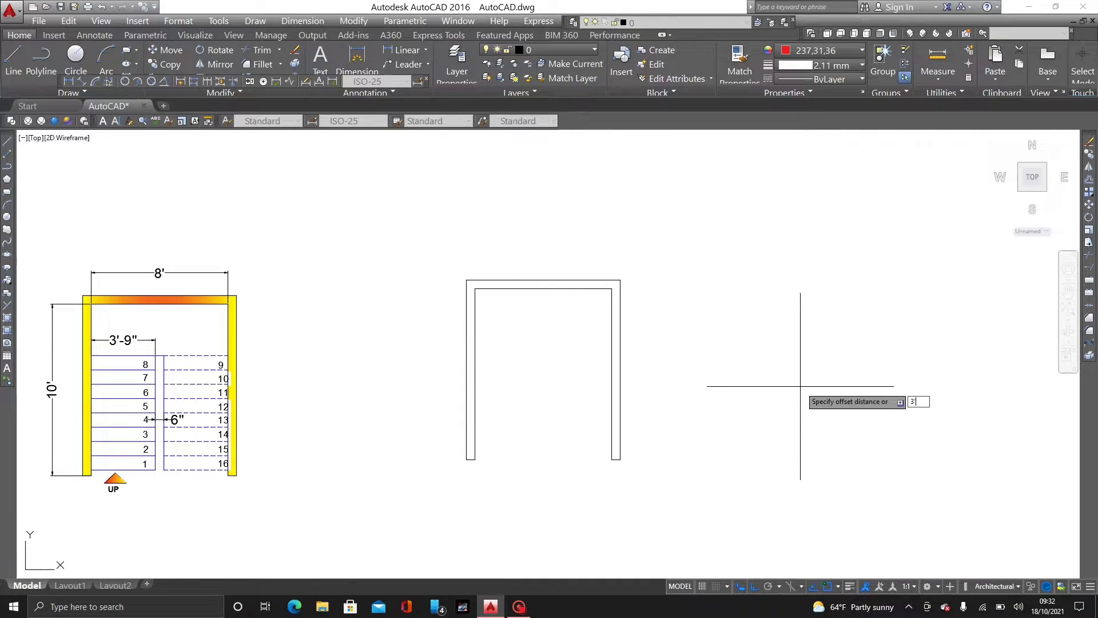
key("Return")
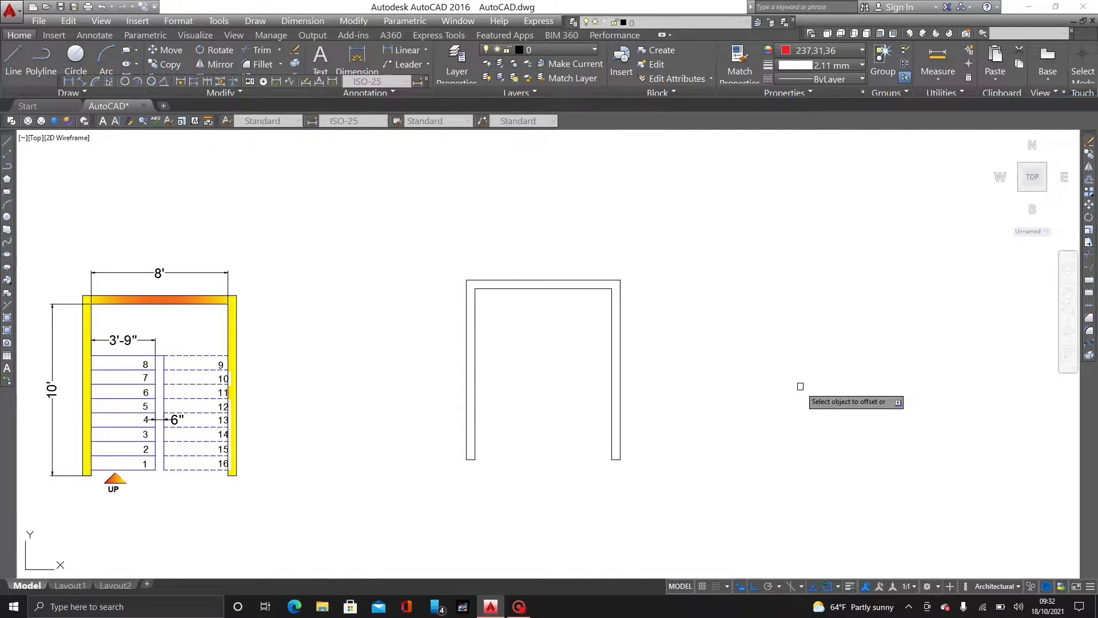
left_click(526, 290)
left_click(572, 359)
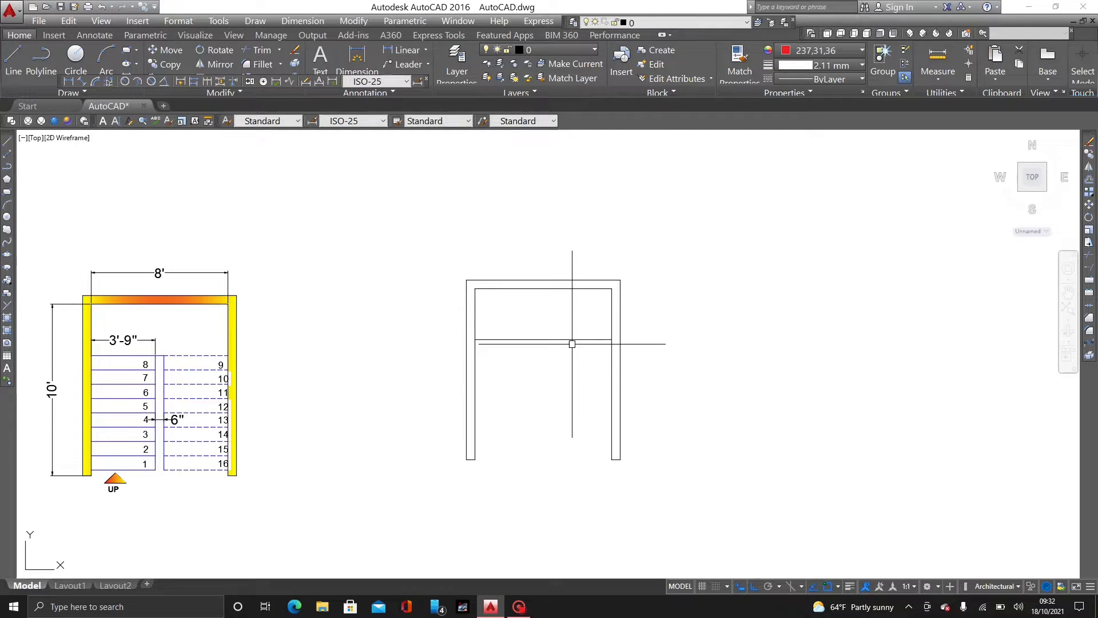
Change the landing edge line's colour to Red and make Red the current object colour
left_click(571, 340)
left_click(829, 50)
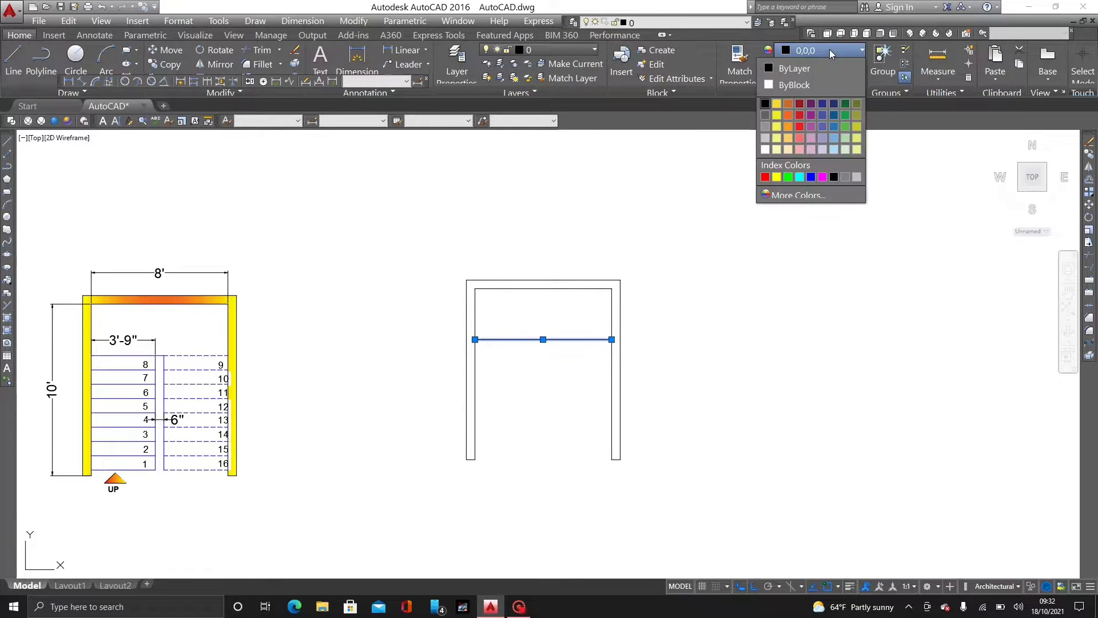
left_click(764, 177)
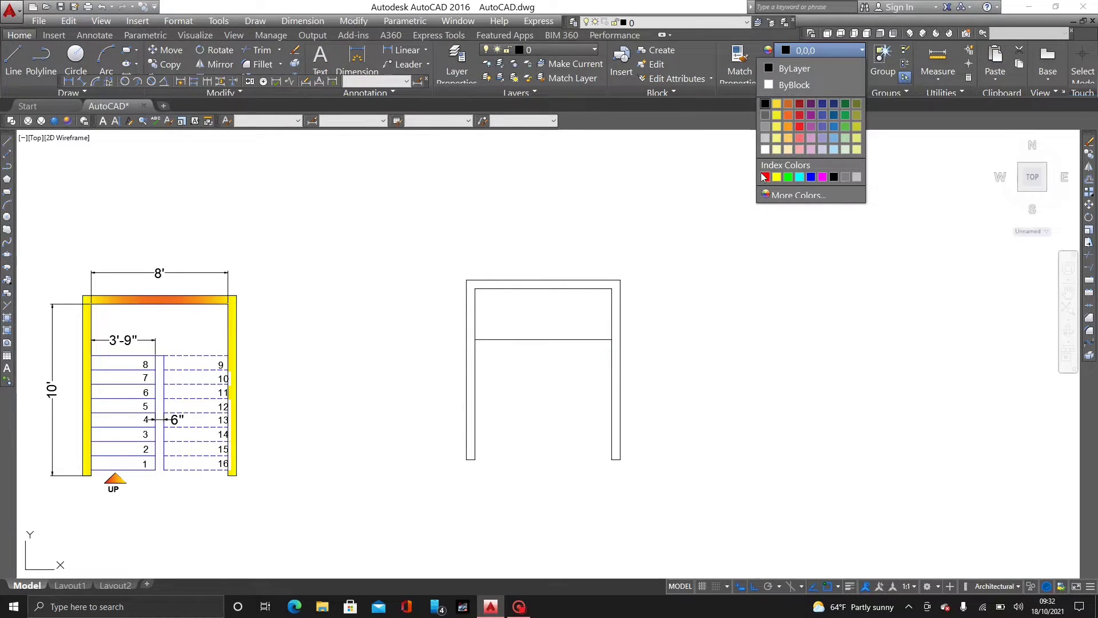
key("Escape")
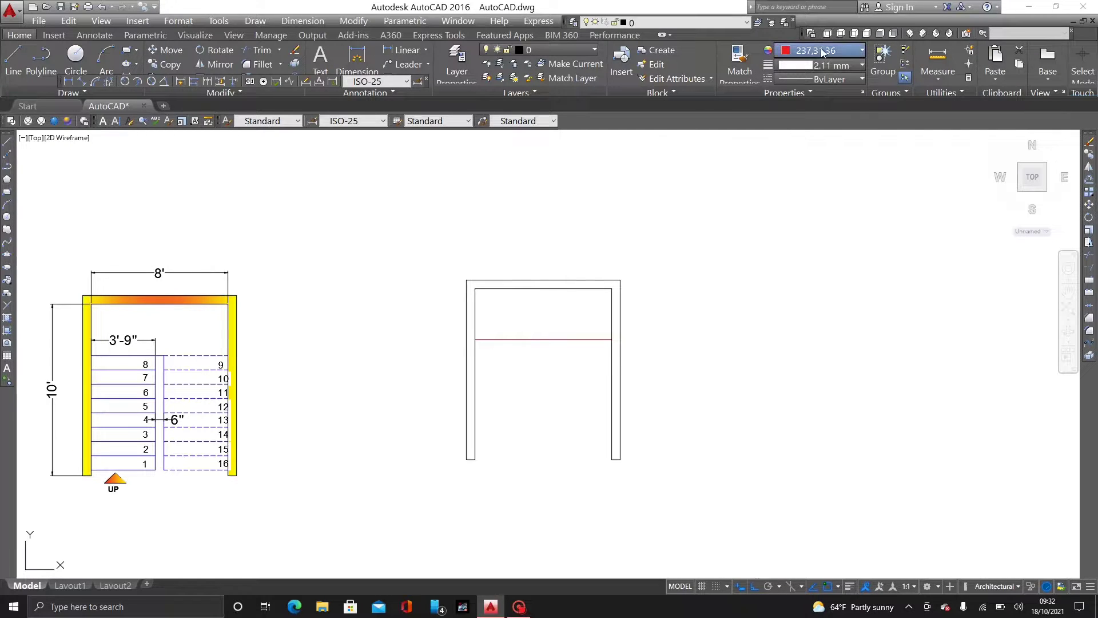
left_click(821, 50)
left_click(764, 177)
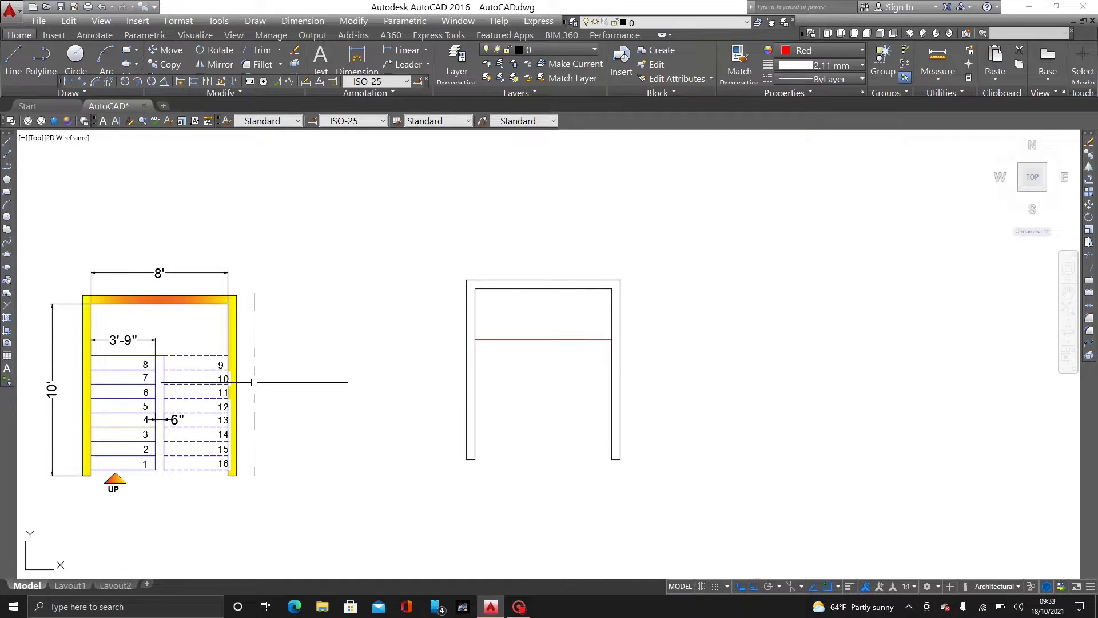
Offset the red landing edge line downward repeatedly at 10" spacing to create eight more tread lines between the walls
mouse_move(258, 382)
middle_mouse_down()
mouse_move(404, 385)
mouse_move(448, 372)
middle_mouse_up()
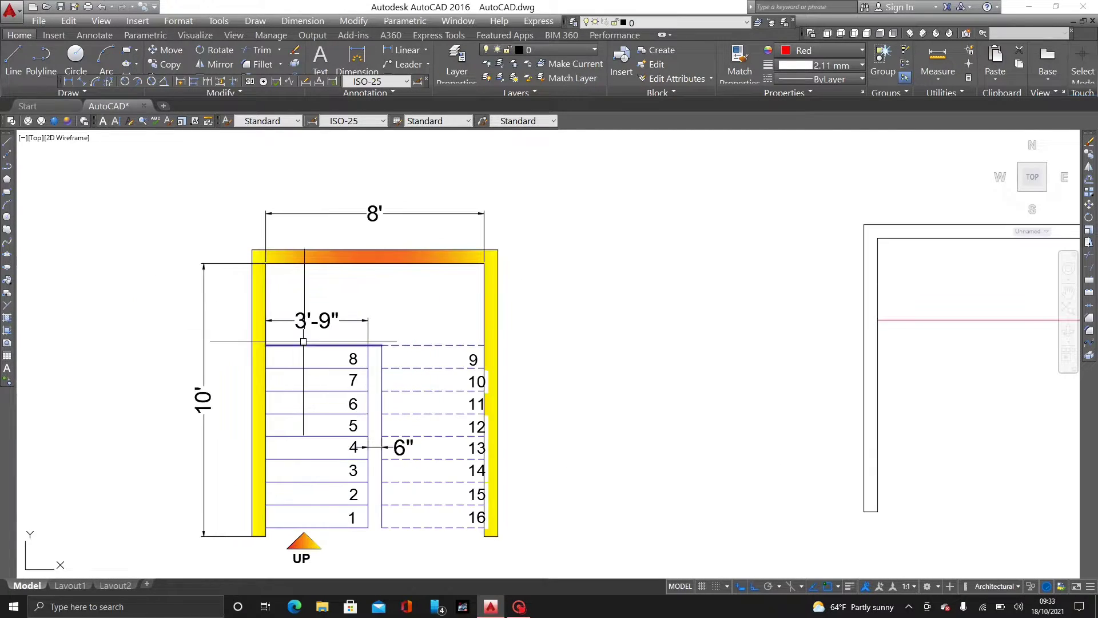
scroll(328, 330, "up", 4)
scroll(423, 264, "down", 4)
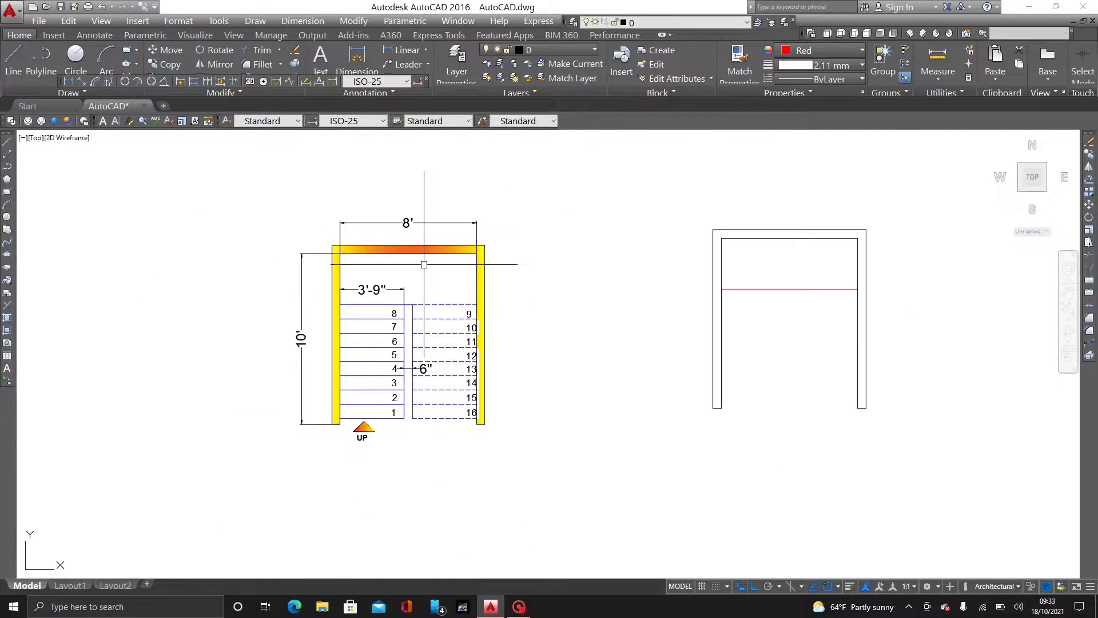
middle_click_drag(421, 265, 54, 255)
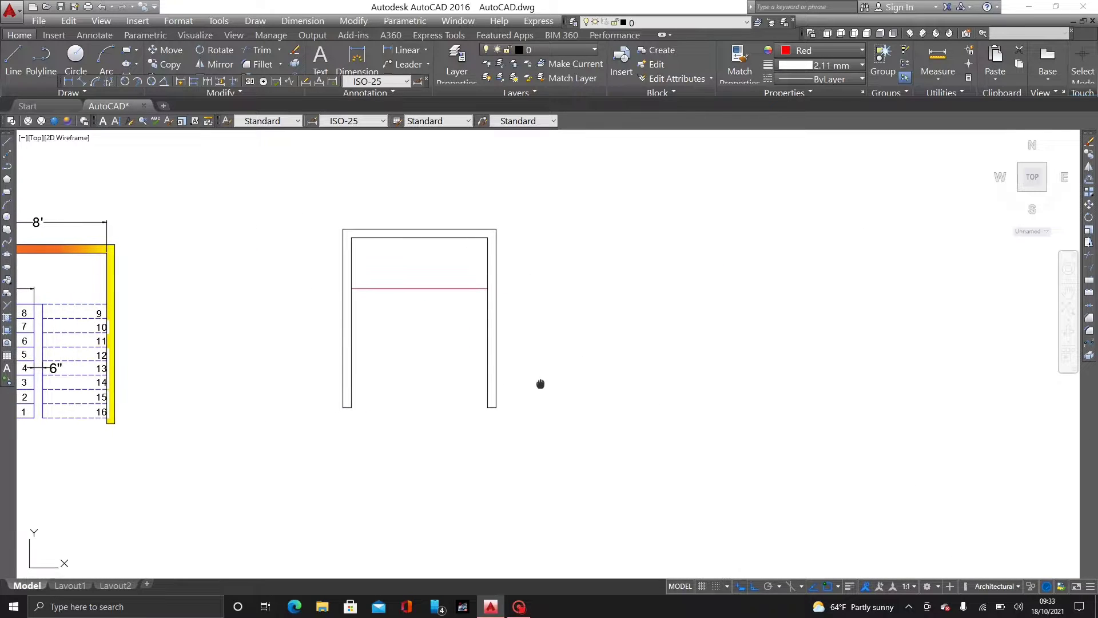
mouse_move(540, 385)
middle_mouse_down()
mouse_move(715, 377)
mouse_move(697, 402)
middle_mouse_up()
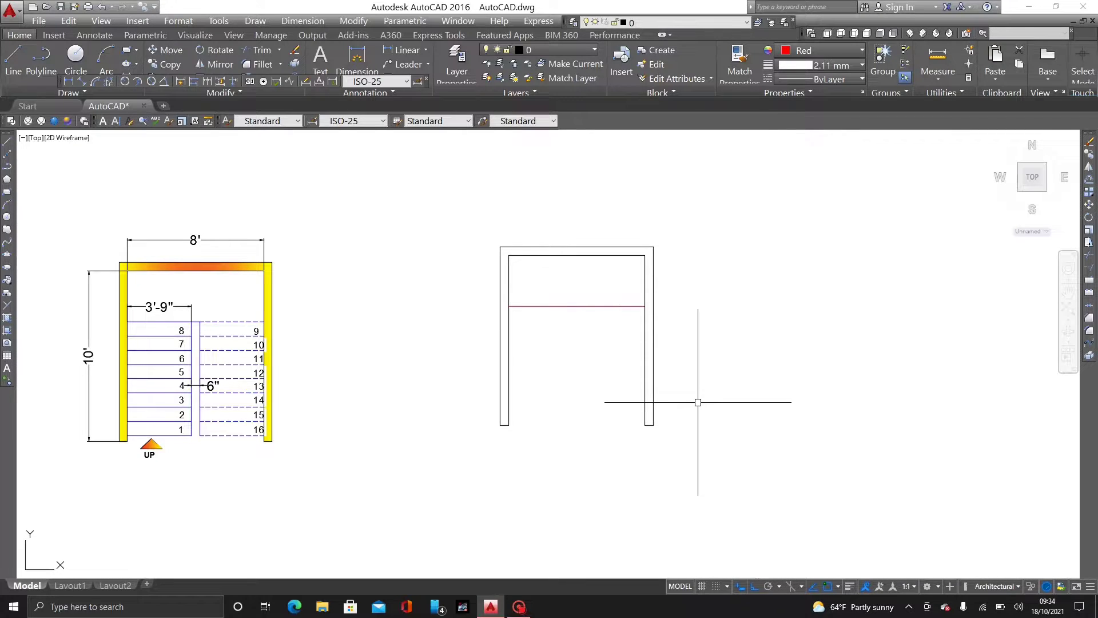
type("o")
key("Return")
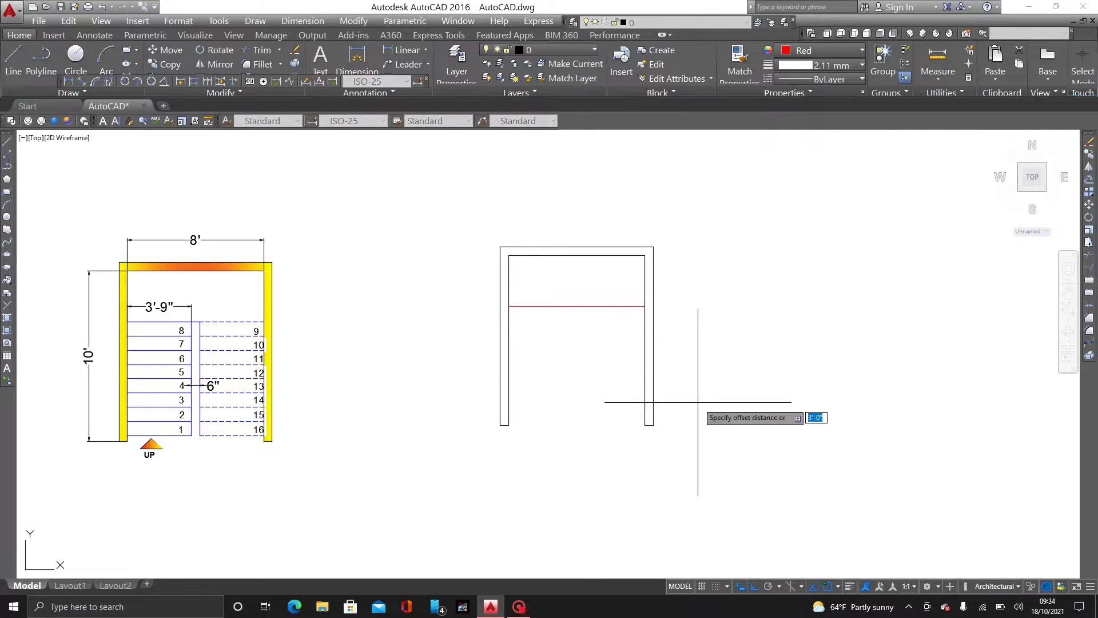
key("BackSpace")
key("Return")
scroll(564, 311, "up", 2)
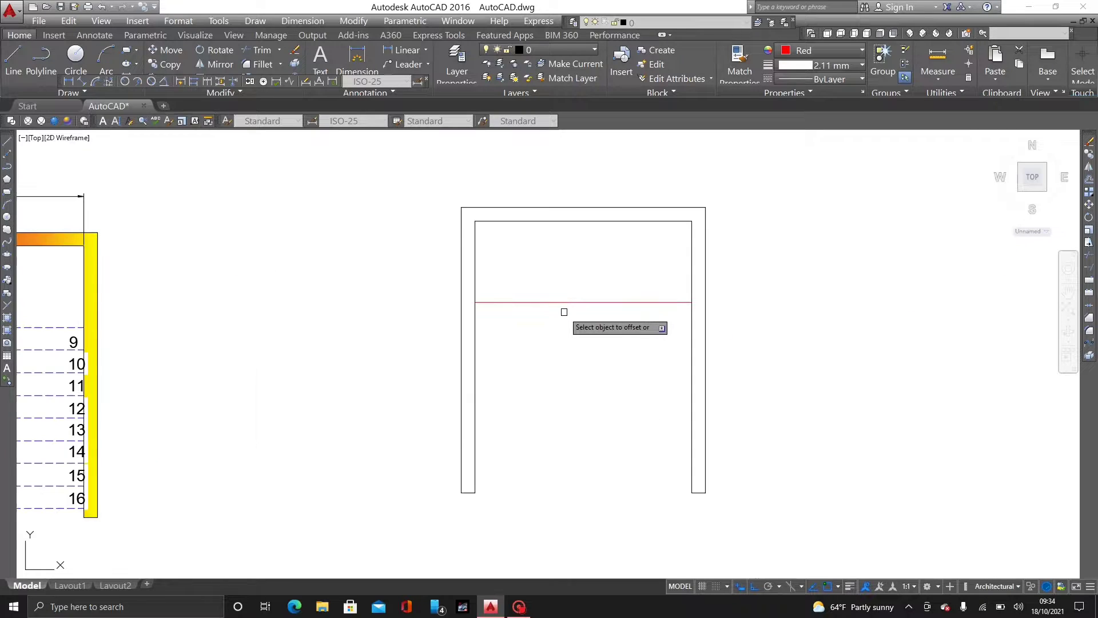
left_click(582, 303)
left_click(566, 333)
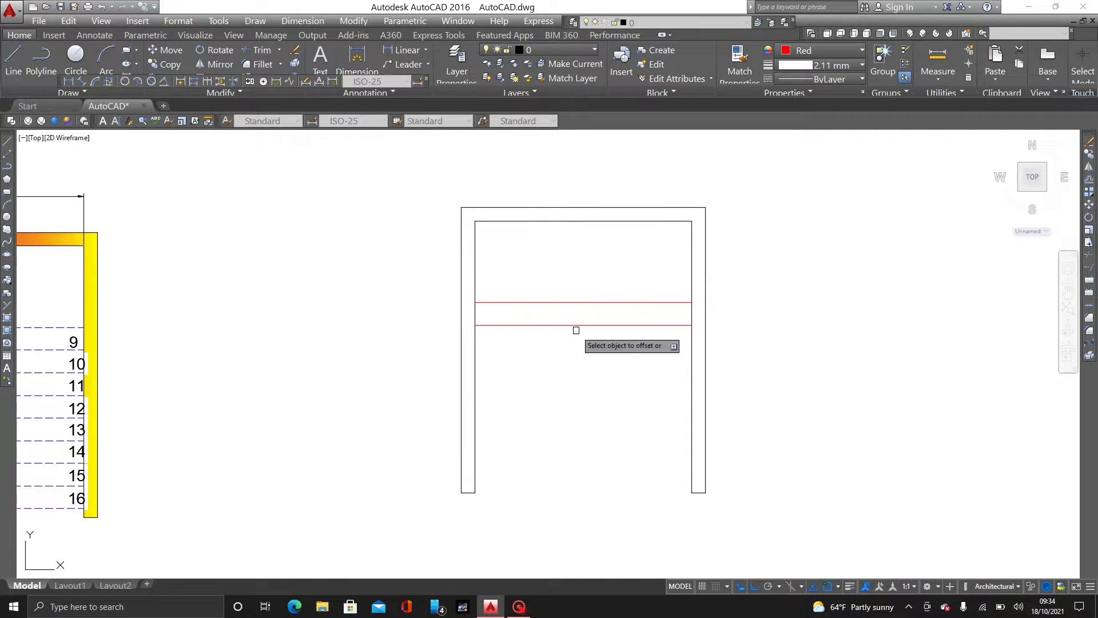
left_click(577, 324)
left_click(566, 361)
left_click(582, 347)
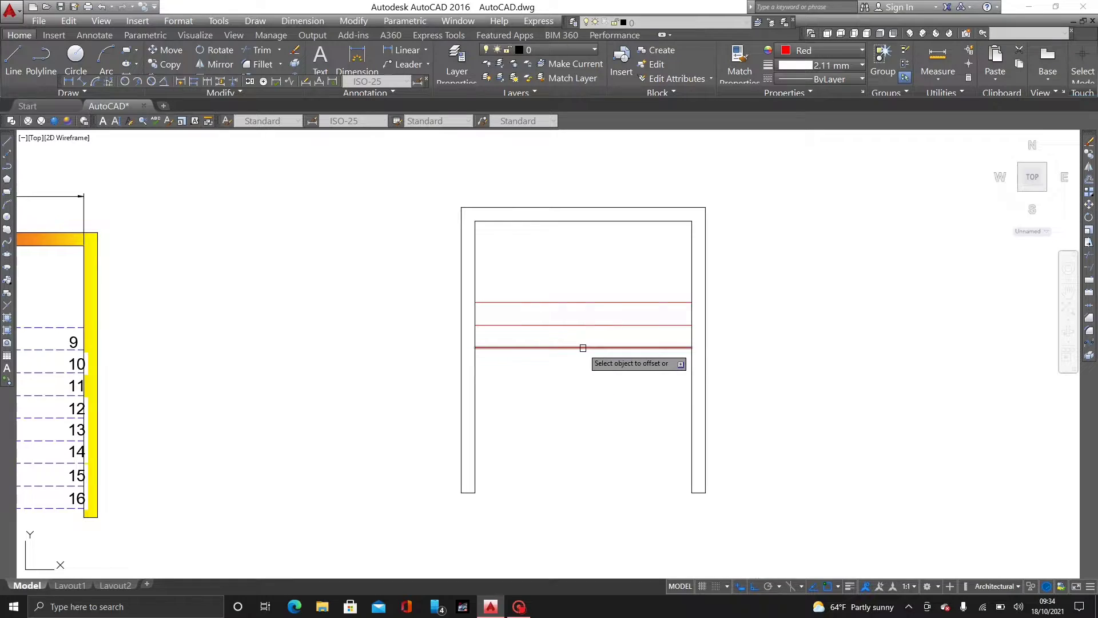
left_click(558, 394)
left_click(576, 370)
left_click(566, 384)
left_click(565, 393)
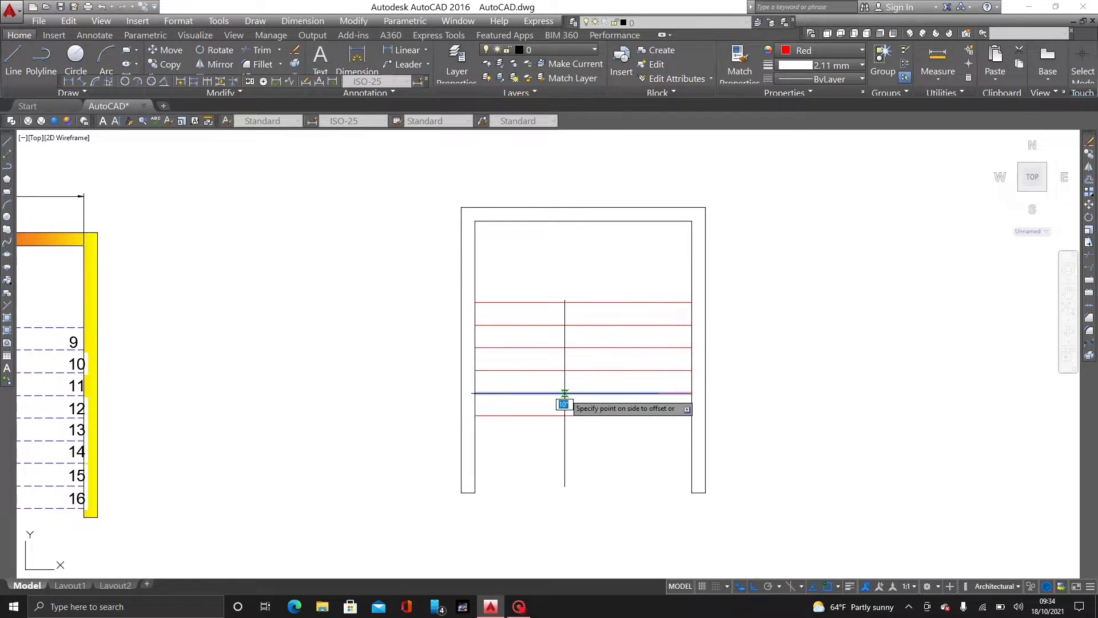
left_click(565, 407)
left_click(569, 416)
left_click(566, 441)
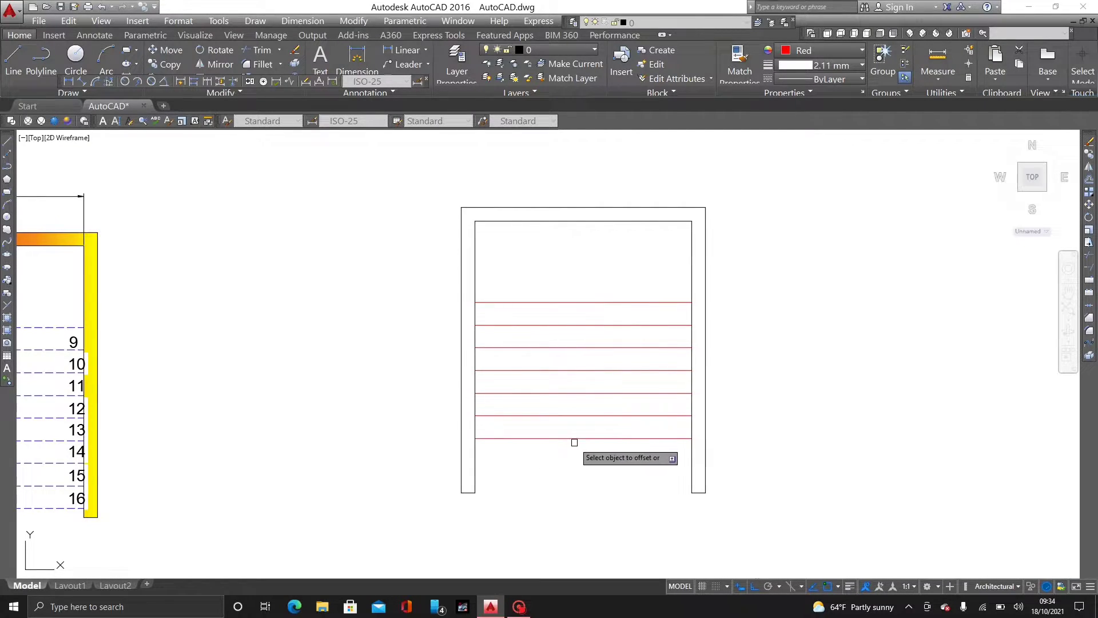
left_click(574, 438)
left_click(562, 464)
left_click(572, 460)
left_click(556, 488)
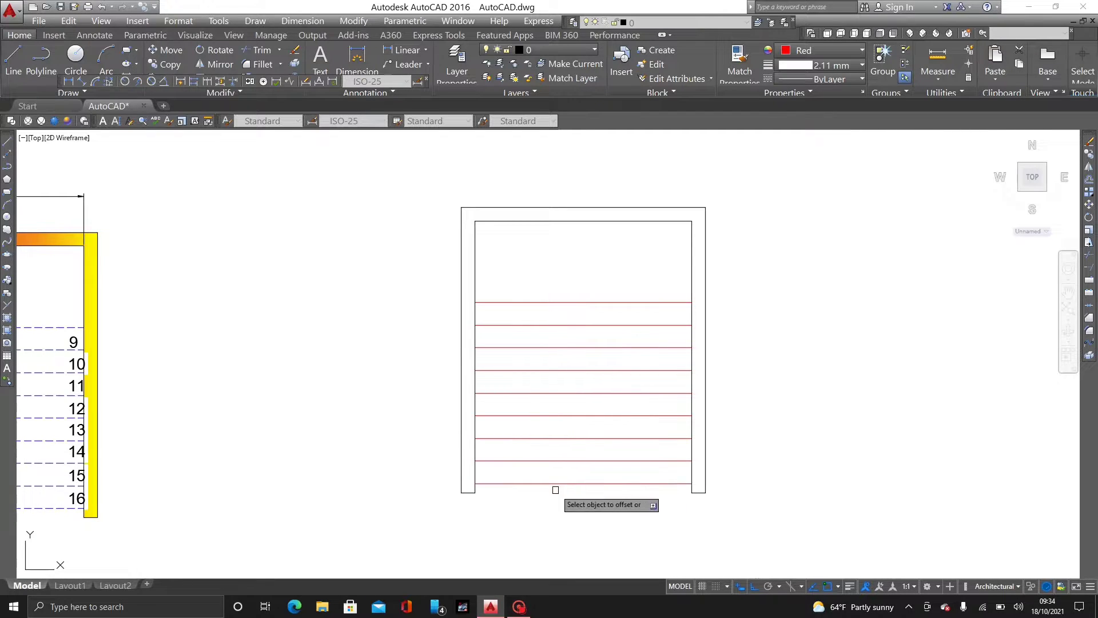
key("Escape")
Draw a vertical line from the midpoint of the landing edge line to the midpoint of the lowest tread line
middle_click_drag(693, 371, 662, 371)
type("l")
key("space")
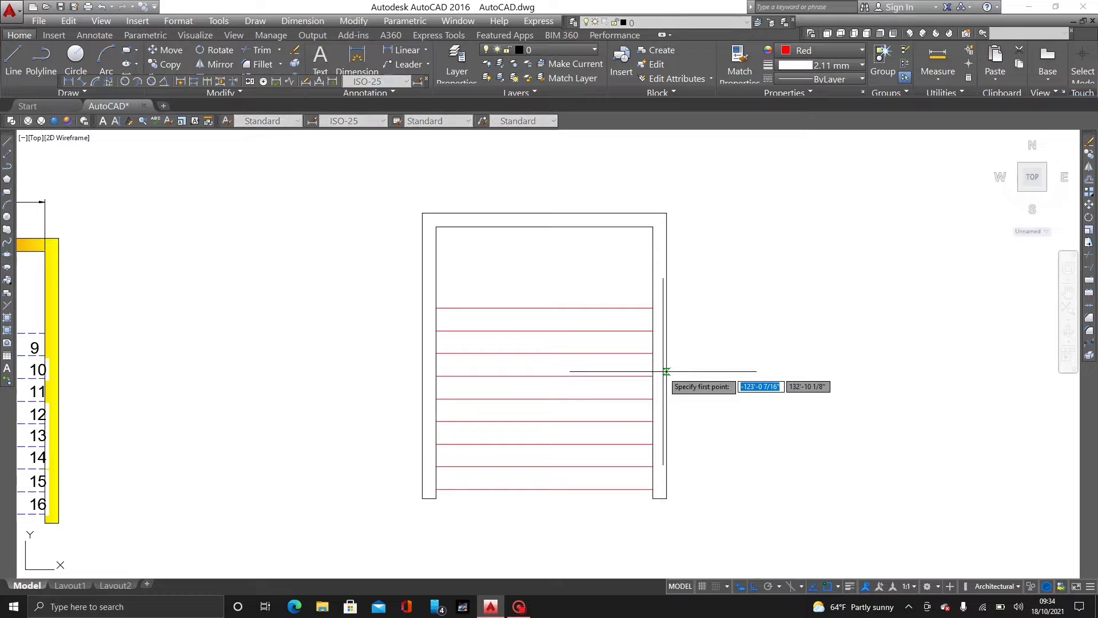
left_click(544, 308)
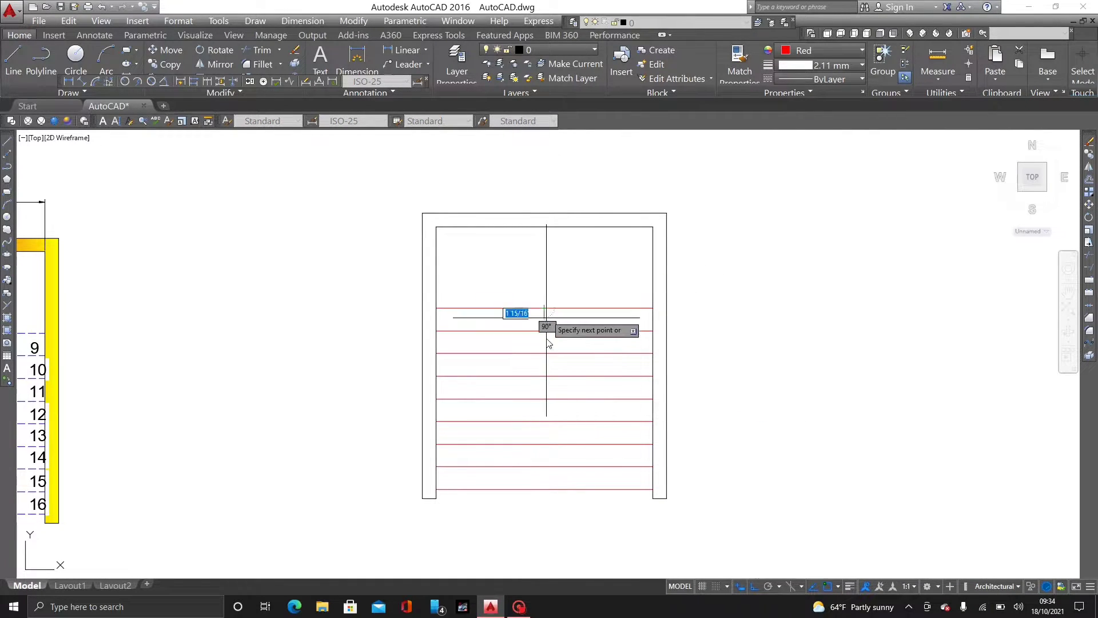
left_click(541, 490)
key("space")
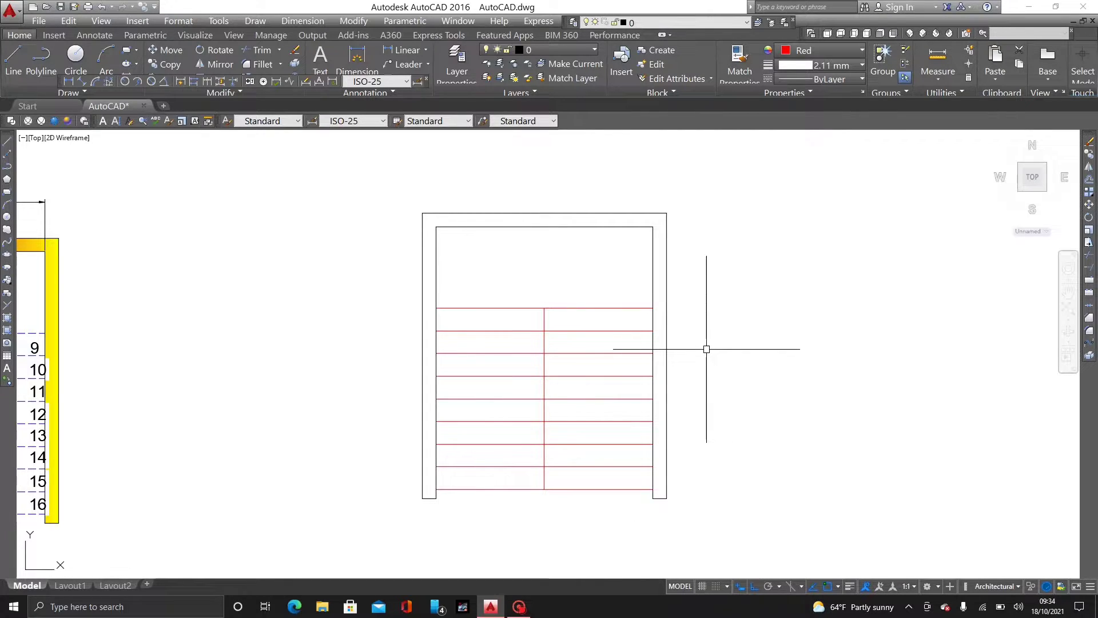
Offset the vertical centre line of the stairs by 3" to both sides to mark the edges of the central gap
key("o")
key("space")
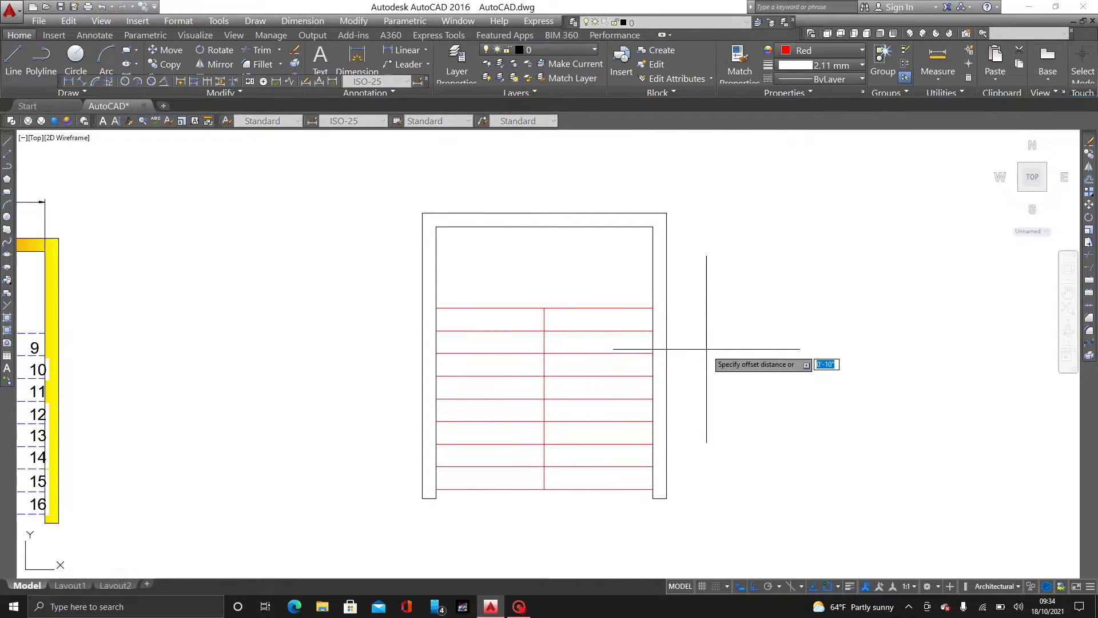
type("3")
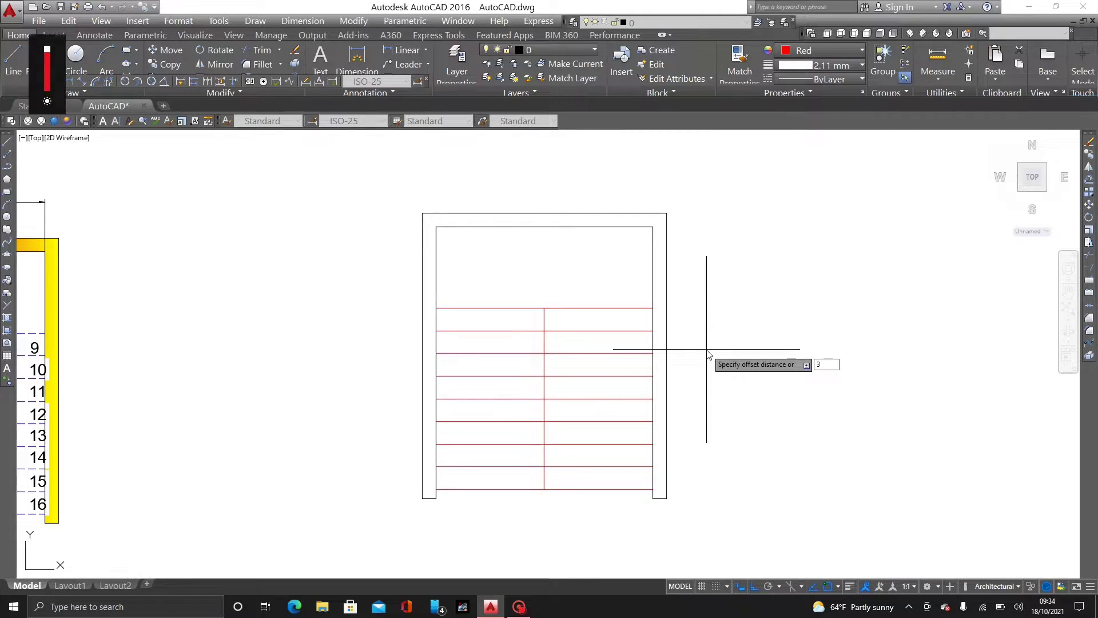
key("Return")
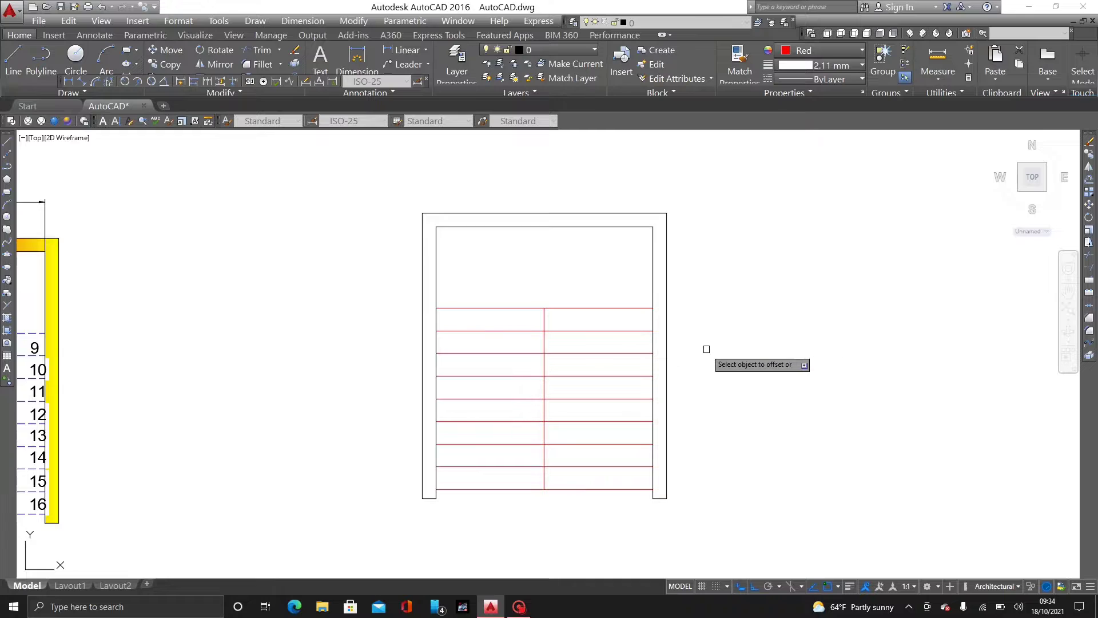
scroll(509, 291, "up", 4)
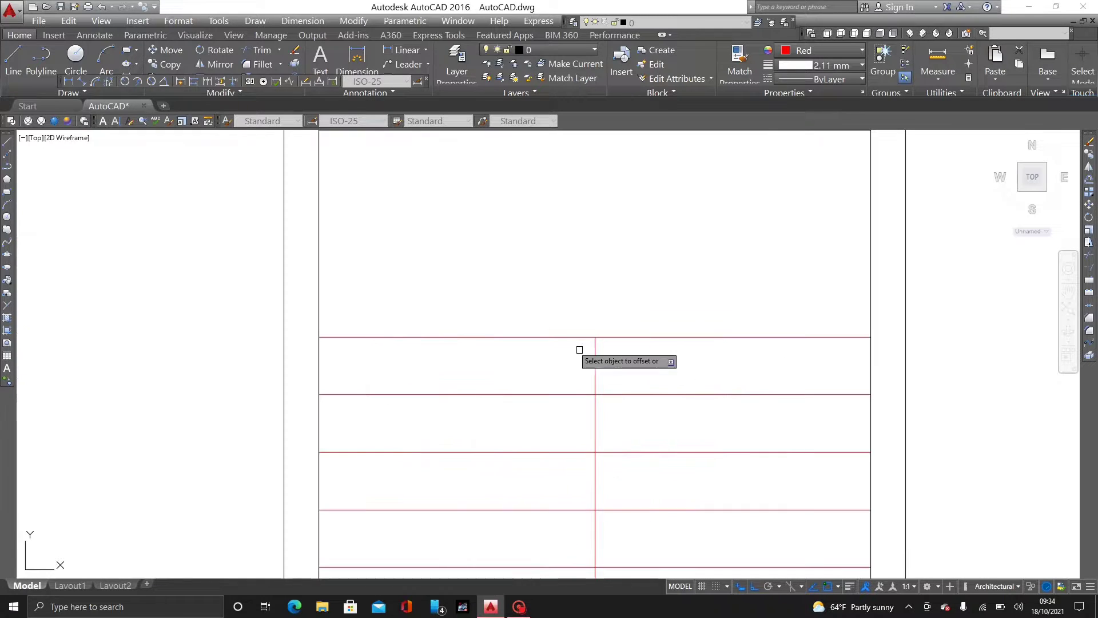
left_click(594, 378)
left_click(606, 376)
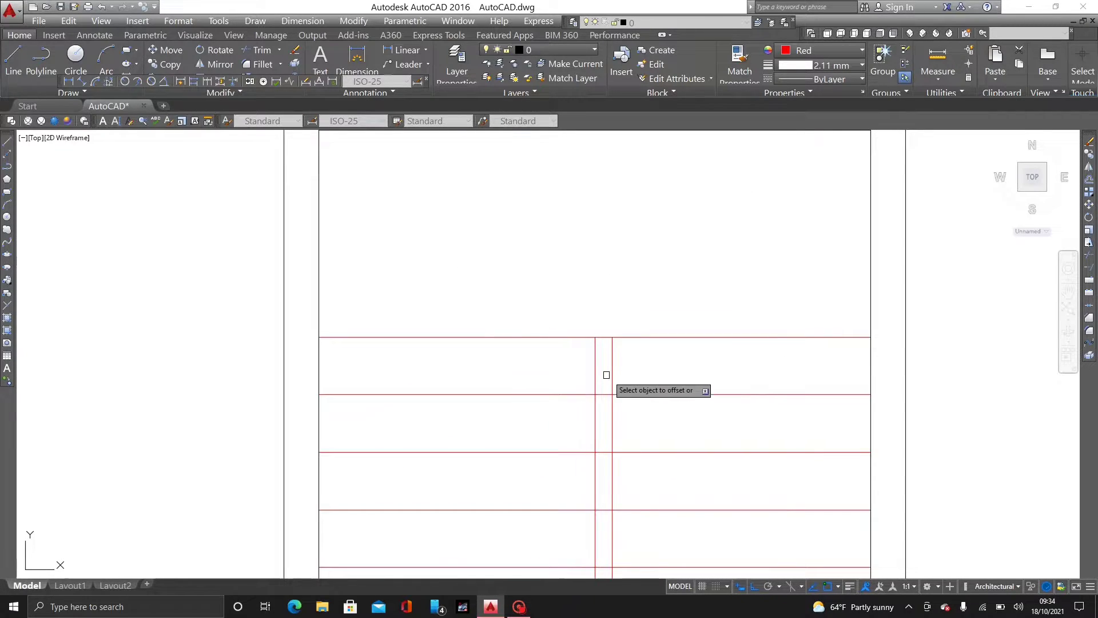
left_click(596, 380)
left_click(563, 355)
scroll(632, 321, "down", 4)
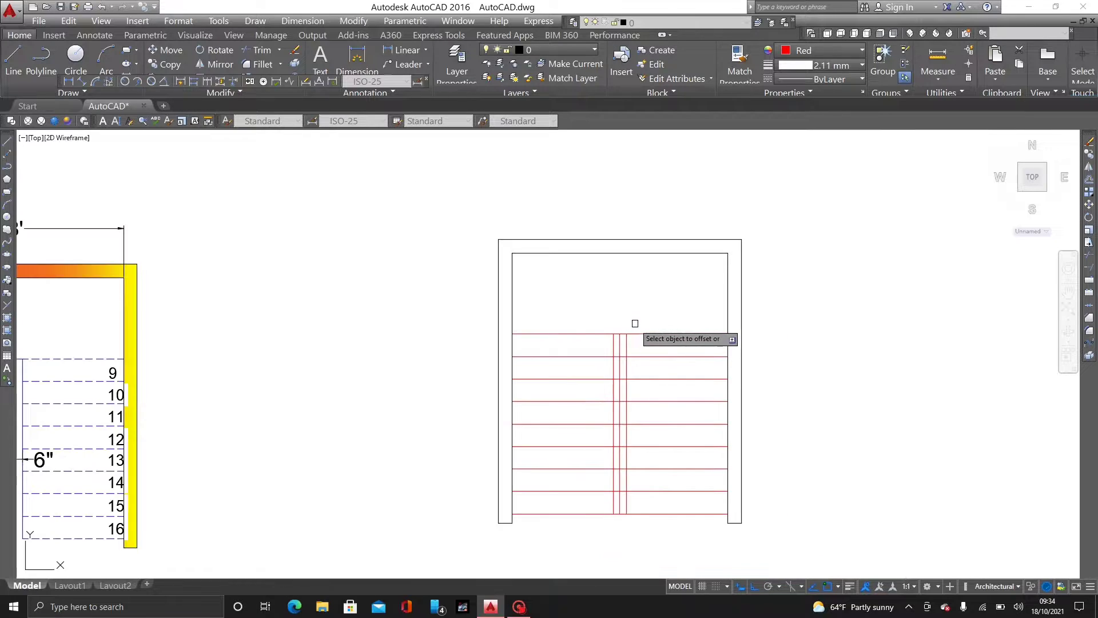
key("Escape")
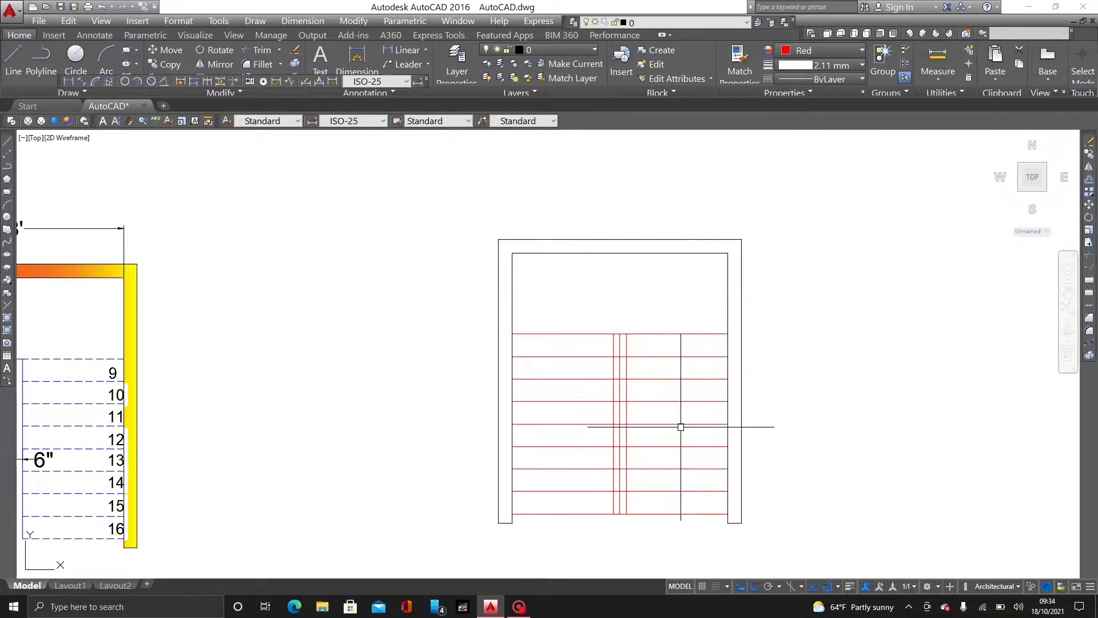
Delete the original vertical centre line between the two offset gap lines
scroll(647, 416, "up", 8)
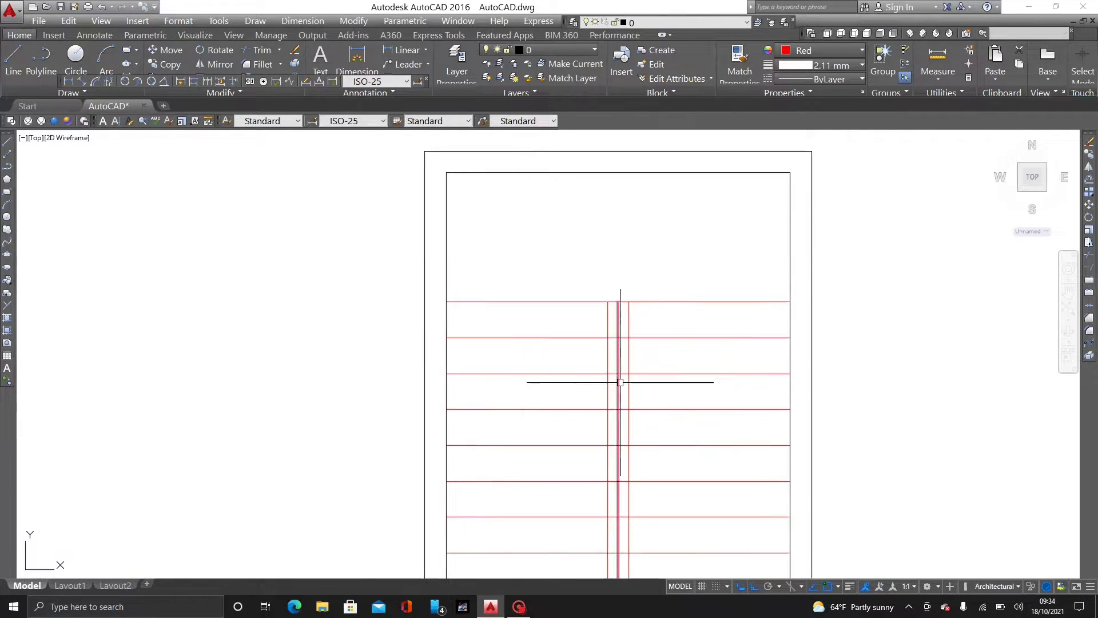
left_click(594, 301)
scroll(597, 302, "down", 4)
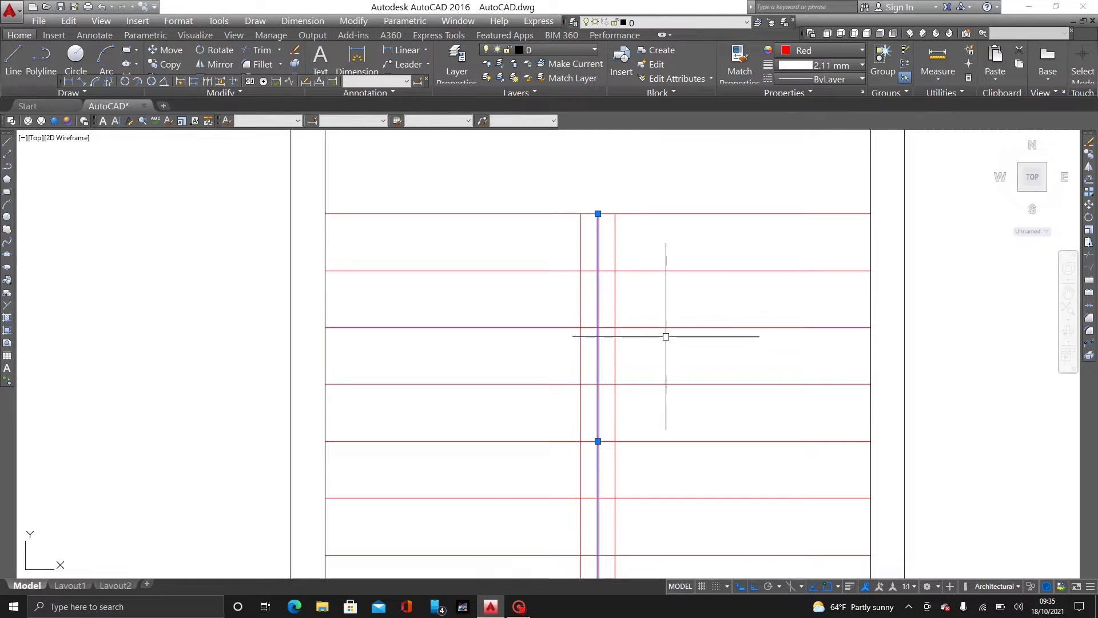
middle_click_drag(664, 334, 500, 281)
key("Escape")
scroll(500, 277, "down", 6)
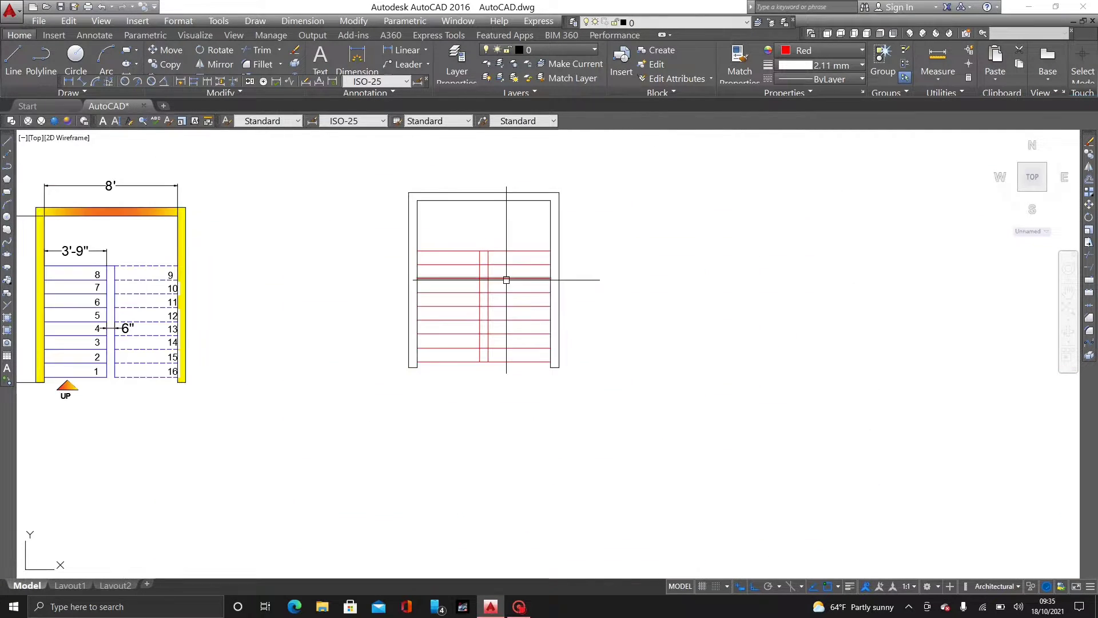
Trim the eight tread lines below the landing edge where they cross the central gap, down to the lowest tread
scroll(490, 259, "up", 3)
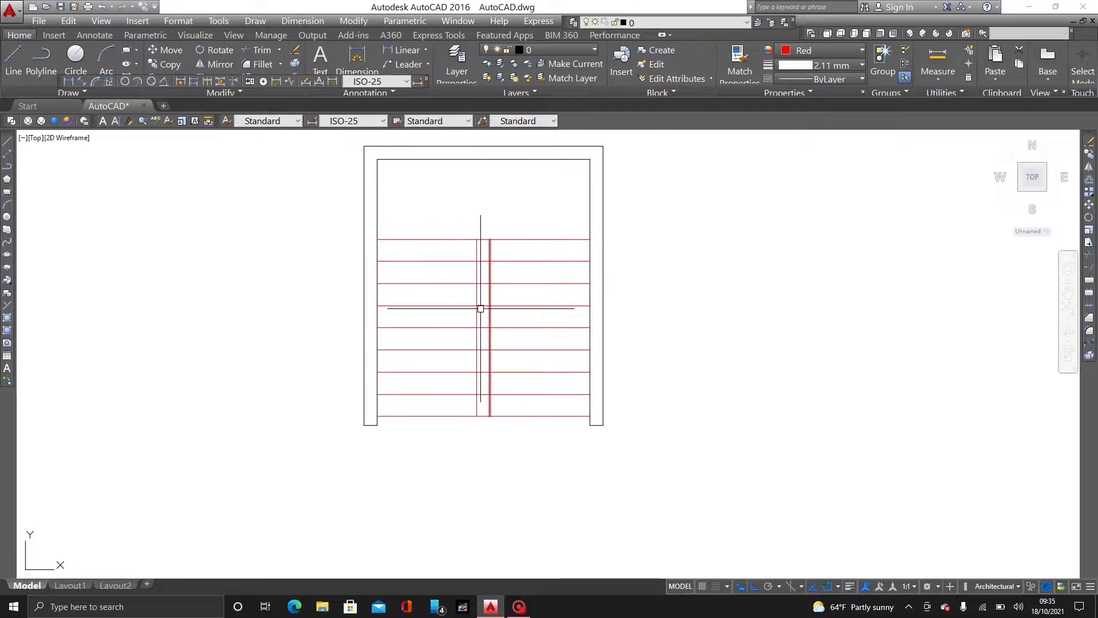
scroll(499, 302, "up", 4)
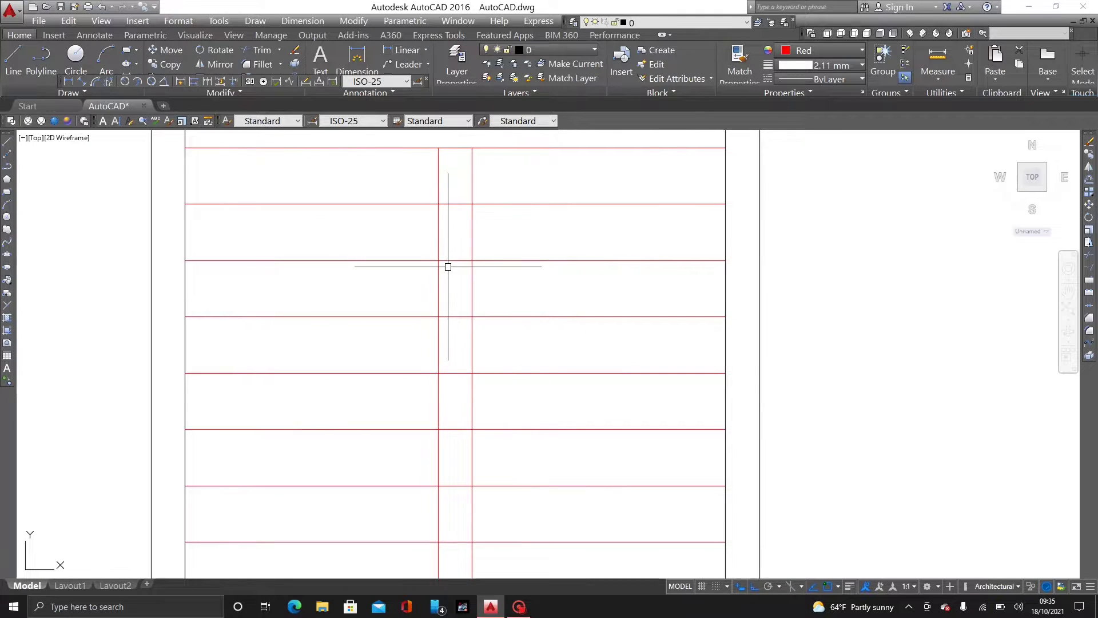
scroll(447, 268, "down", 2)
mouse_move(447, 268)
middle_mouse_down()
mouse_move(477, 318)
mouse_move(554, 292)
middle_mouse_up()
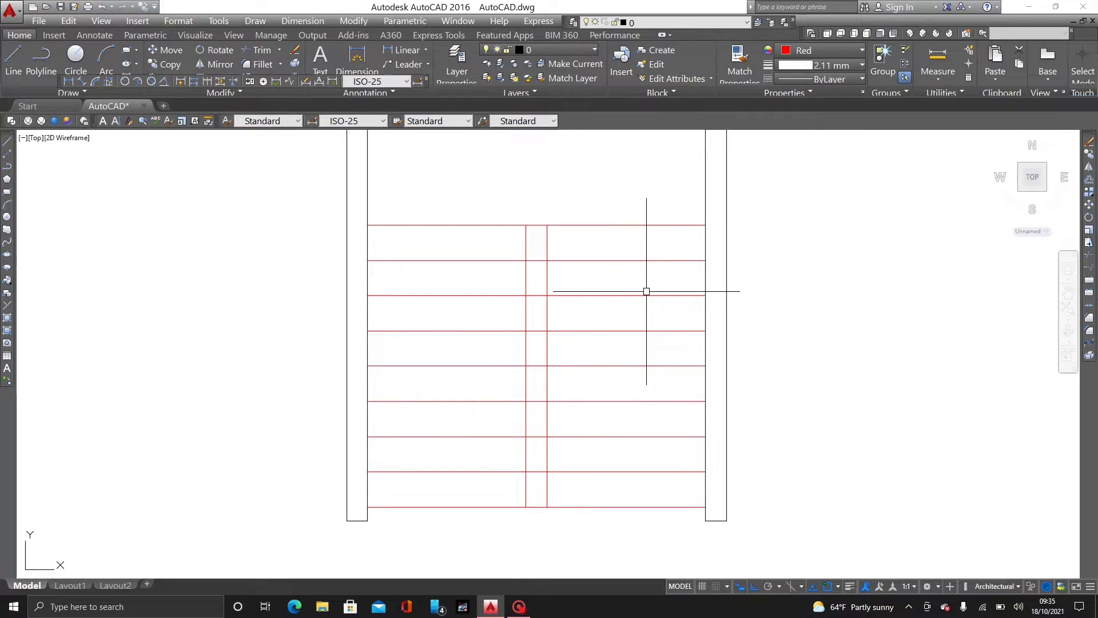
type("R")
key("Return")
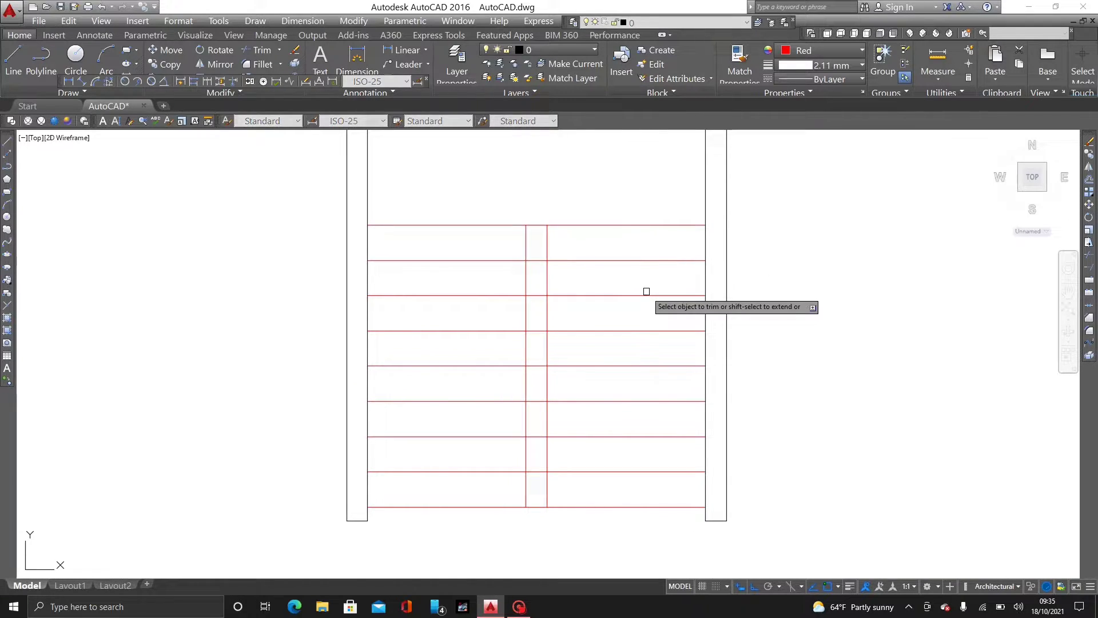
scroll(566, 280, "up", 2)
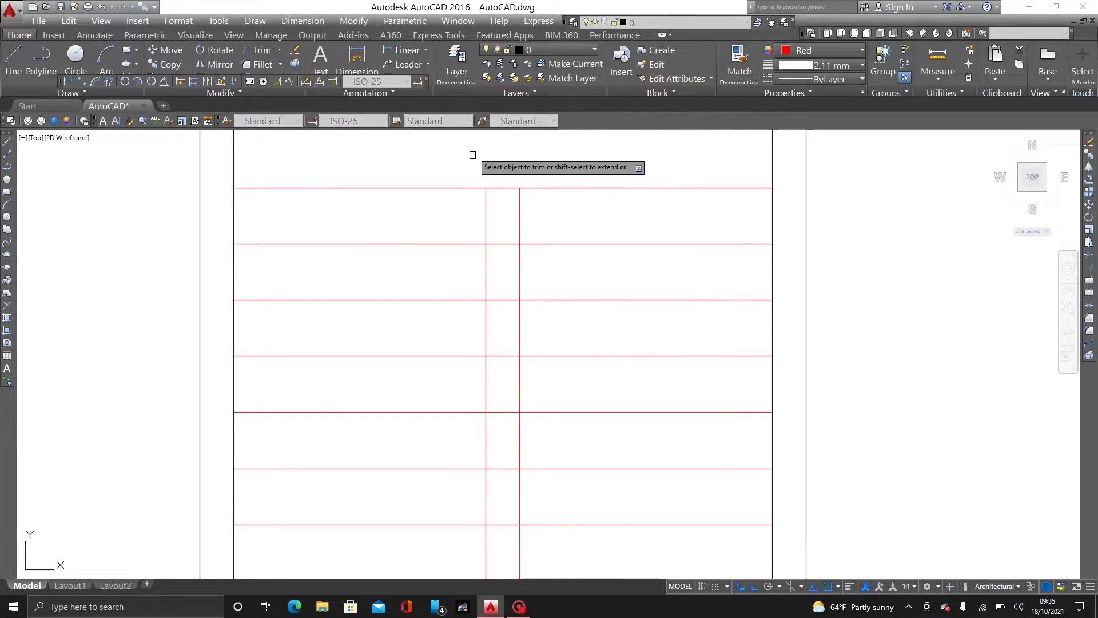
scroll(507, 197, "up", 4)
scroll(507, 197, "up", 2)
middle_click_drag(552, 162, 571, 206)
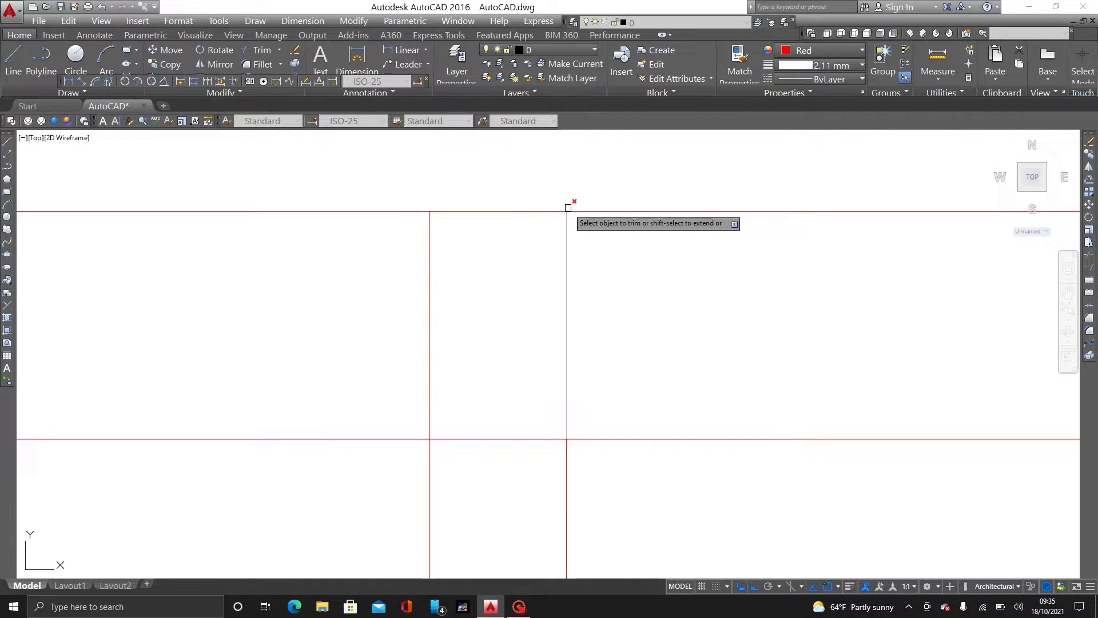
left_click(487, 343)
mouse_move(479, 523)
middle_mouse_down()
mouse_move(522, 120)
mouse_move(522, 150)
middle_mouse_up()
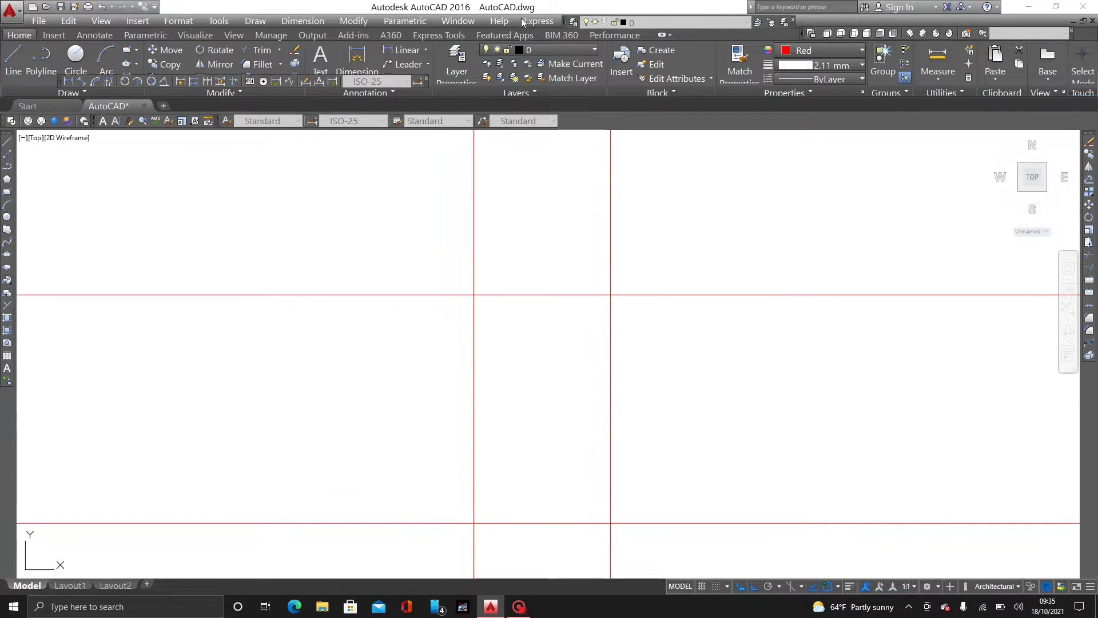
middle_click_drag(530, 489, 510, 47)
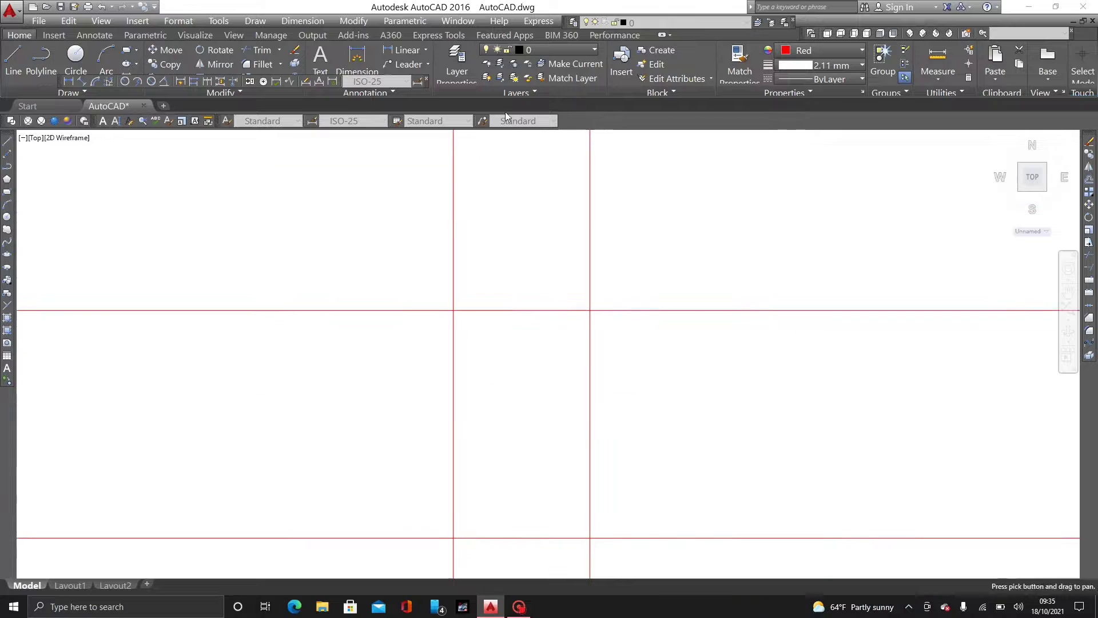
middle_click_drag(470, 419, 469, 61)
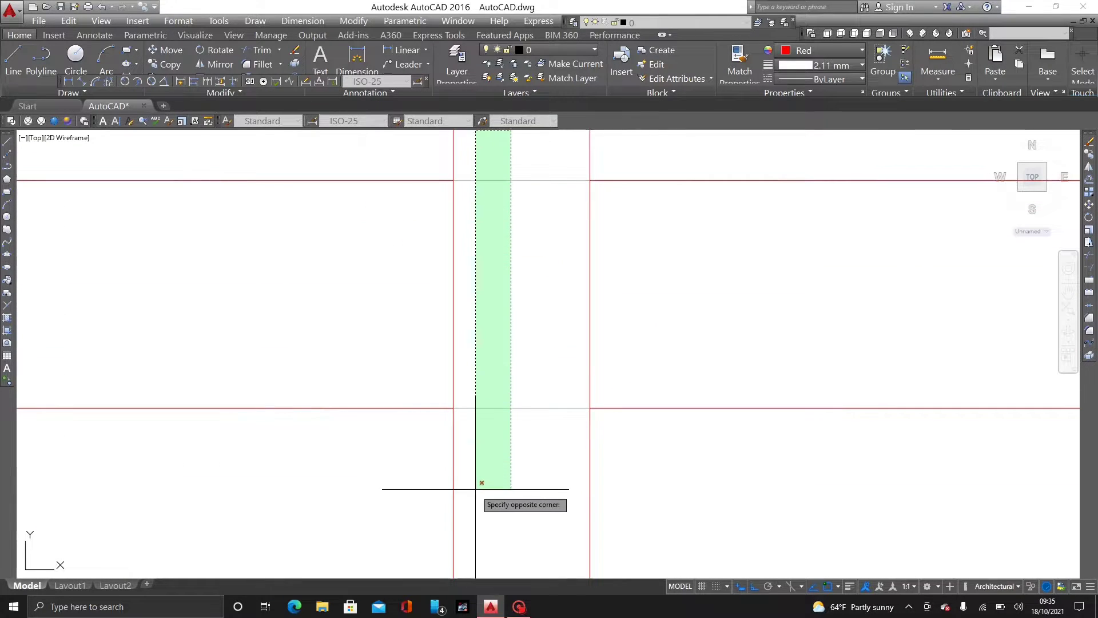
middle_click_drag(477, 491, 477, 46)
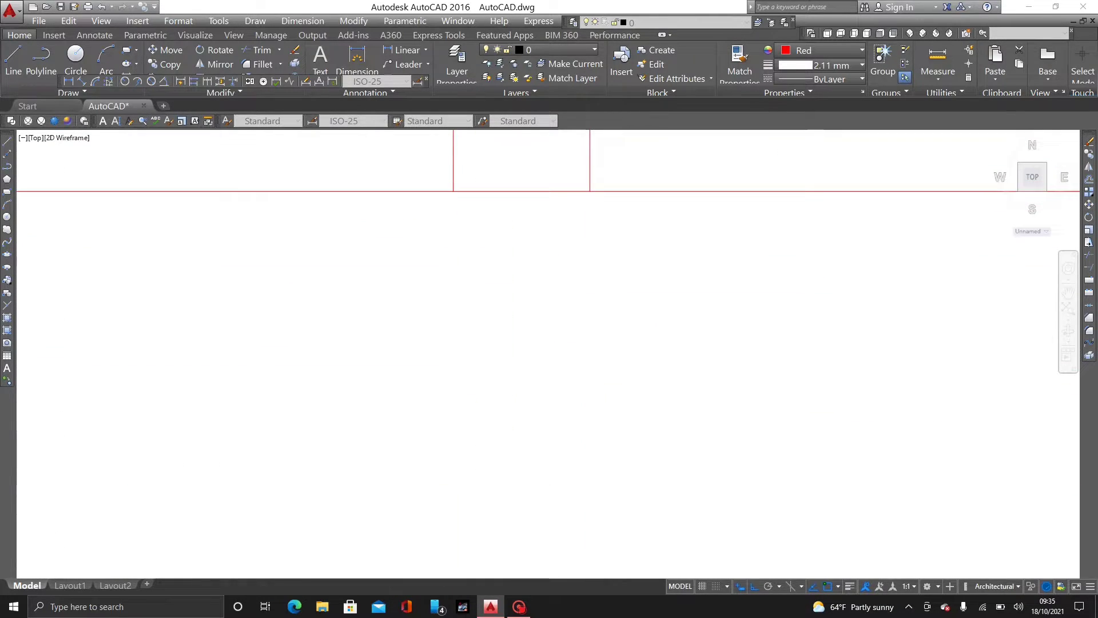
left_click(501, 199)
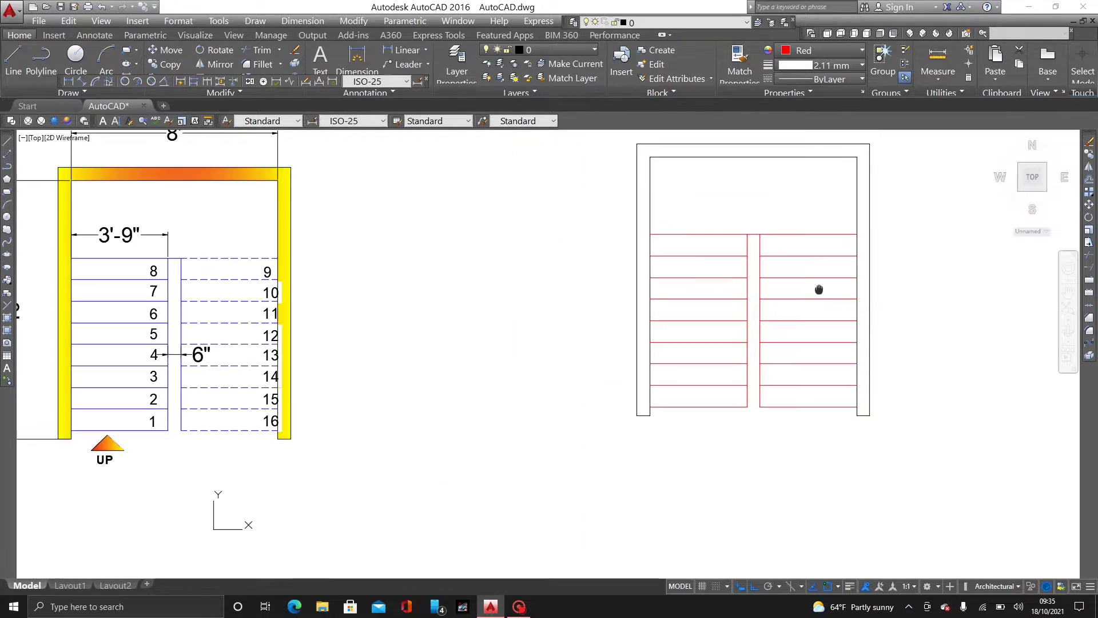
Add a linear dimension above the left flight, from the inner wall face to the gap's near edge along the landing line
mouse_move(819, 289)
middle_mouse_down()
mouse_move(698, 341)
mouse_move(662, 326)
mouse_move(750, 318)
mouse_move(657, 311)
middle_mouse_up()
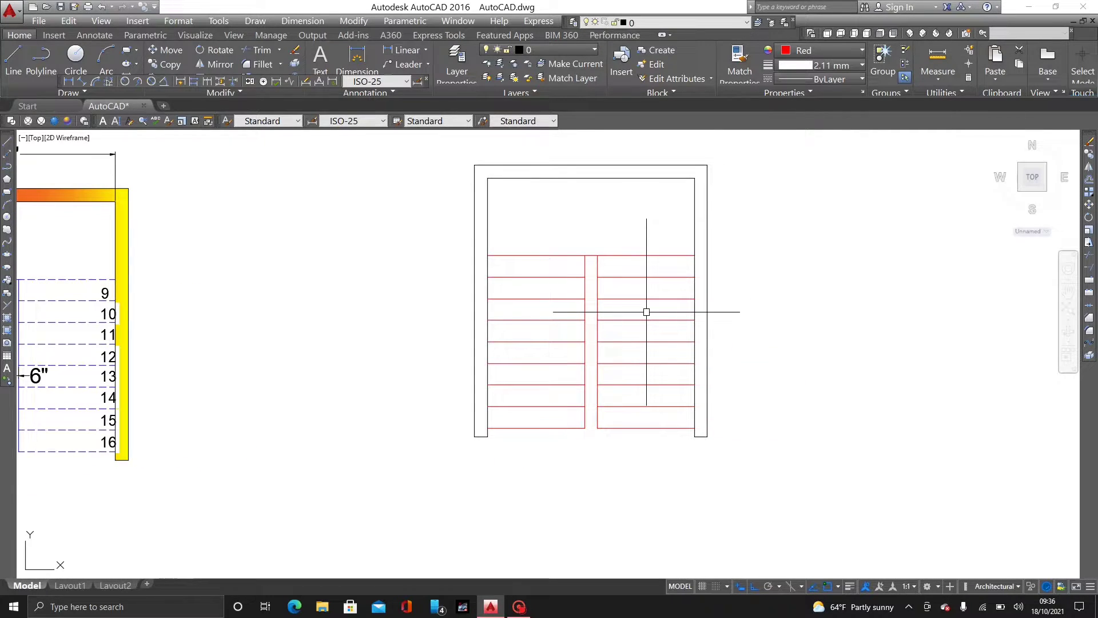
type("L")
key("Return")
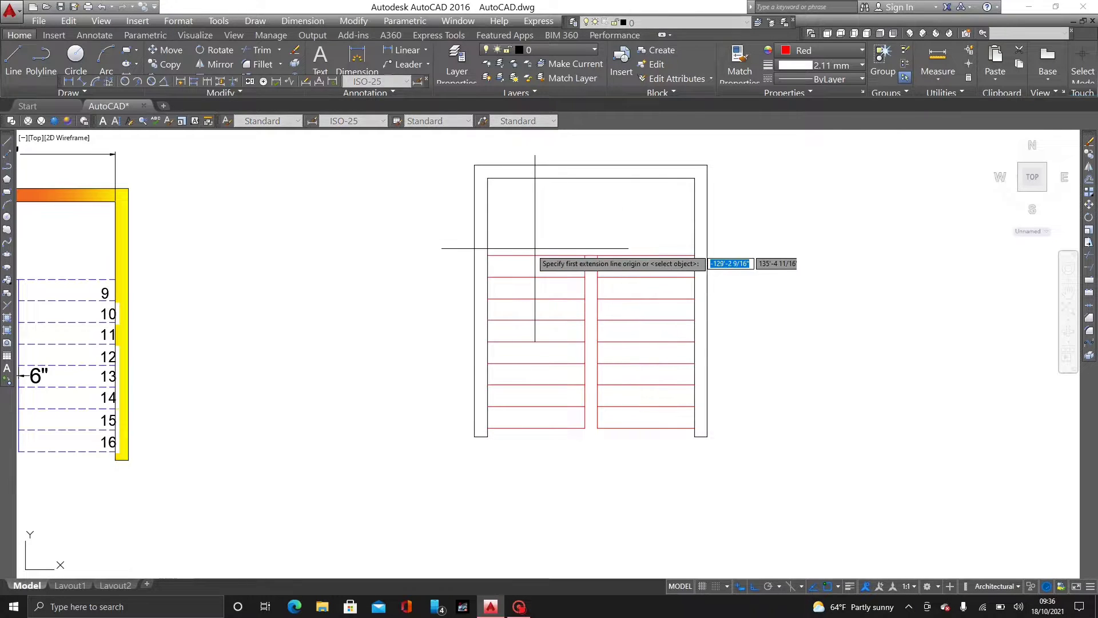
scroll(496, 262, "up", 2)
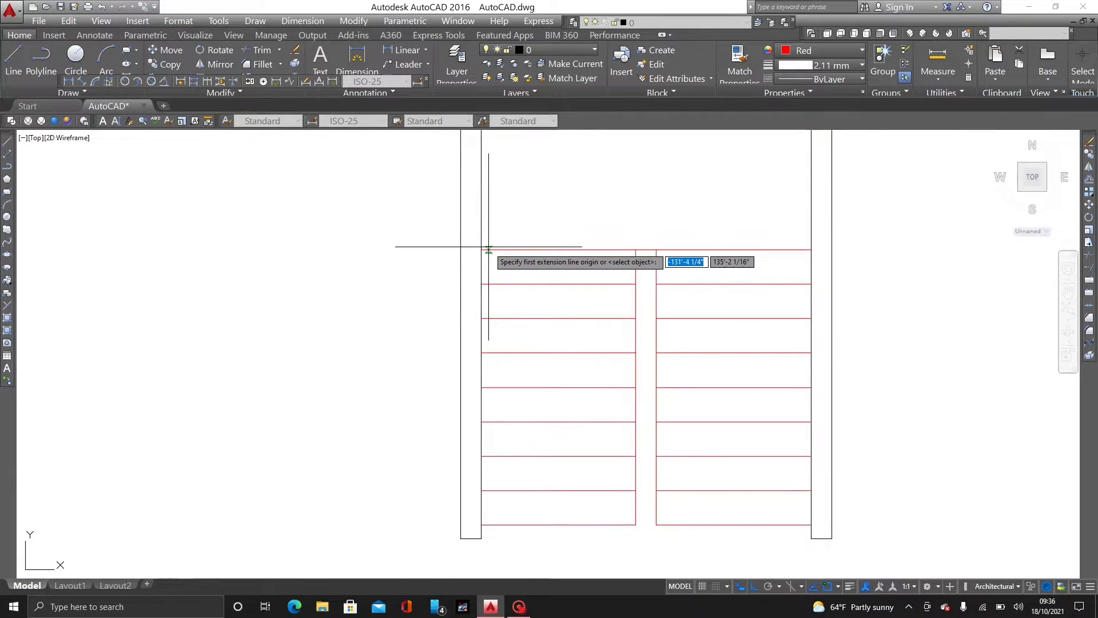
left_click(486, 247)
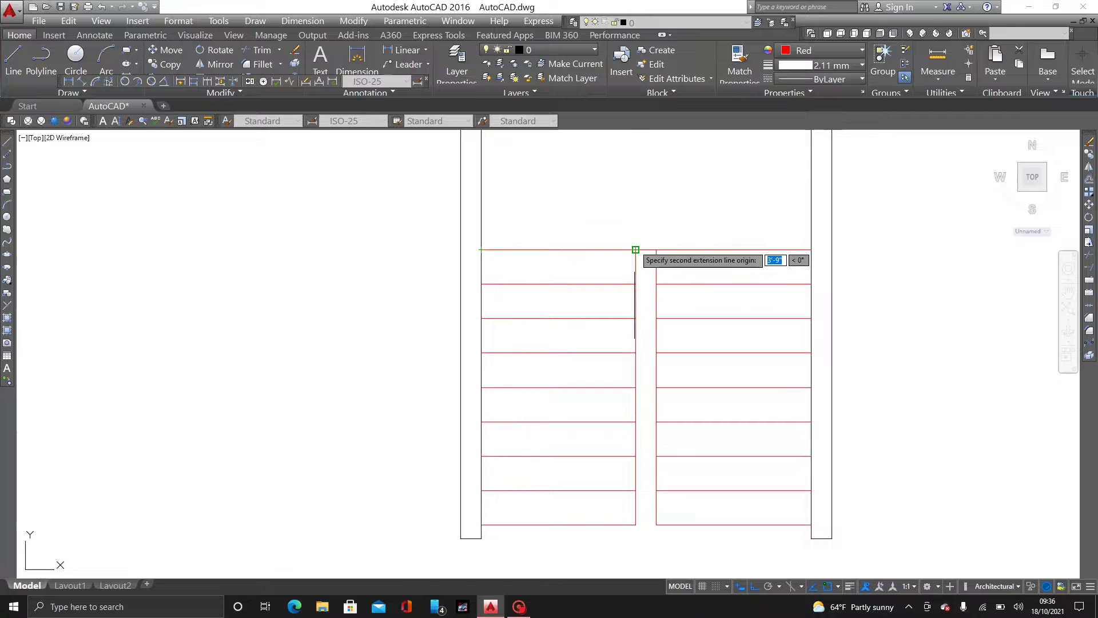
left_click(634, 248)
left_click(630, 198)
Add a linear dimension across the central gap, just above the landing edge line
scroll(664, 229, "up", 5)
key("Return")
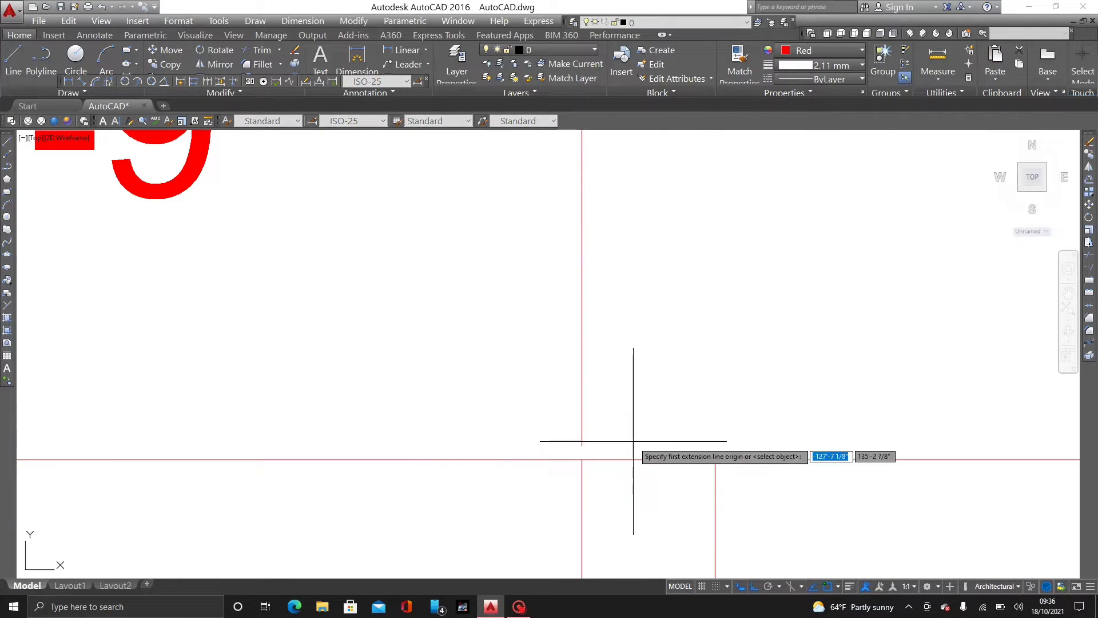
left_click(583, 459)
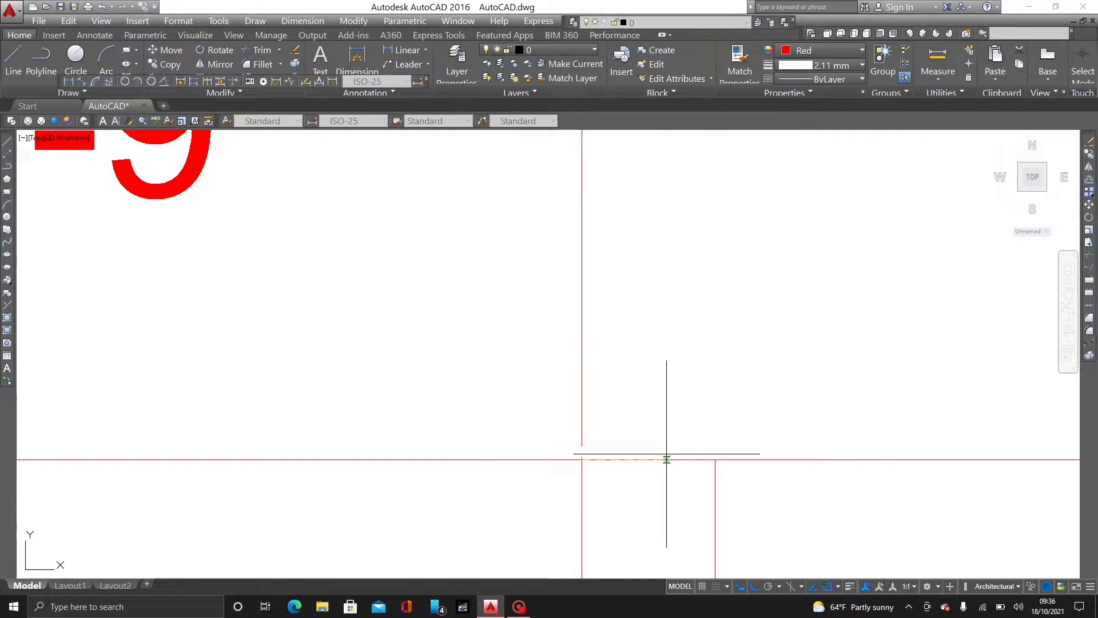
left_click(715, 460)
left_click(694, 380)
Add a linear dimension across the right flight, from the gap edge to the inner wall face on the second tread line
scroll(697, 375, "down", 3)
middle_click_drag(699, 372, 360, 183)
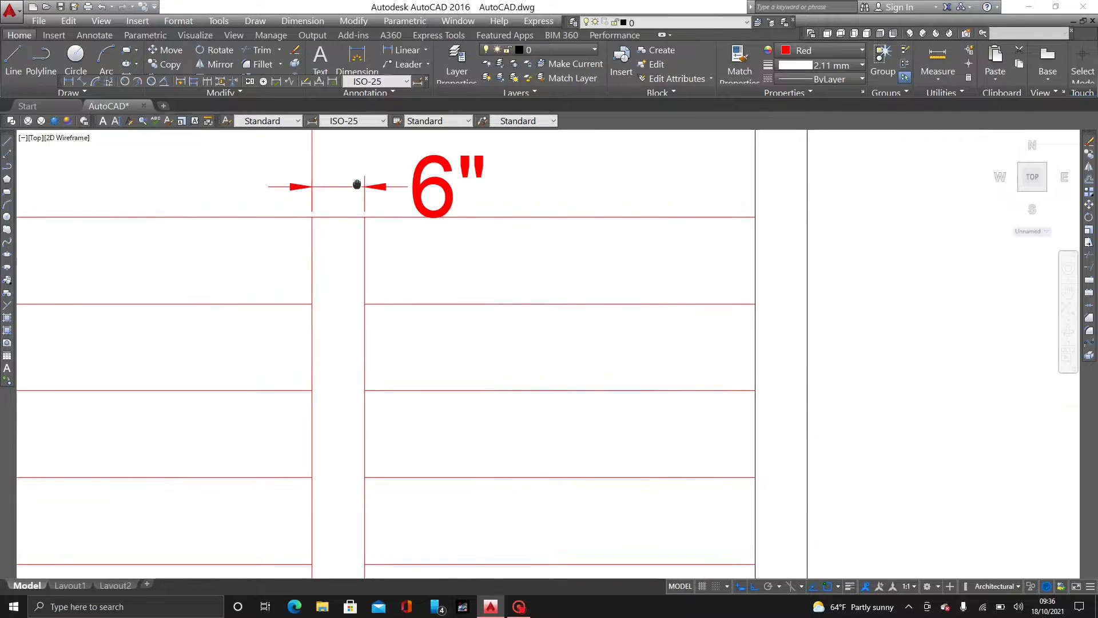
left_click(365, 303)
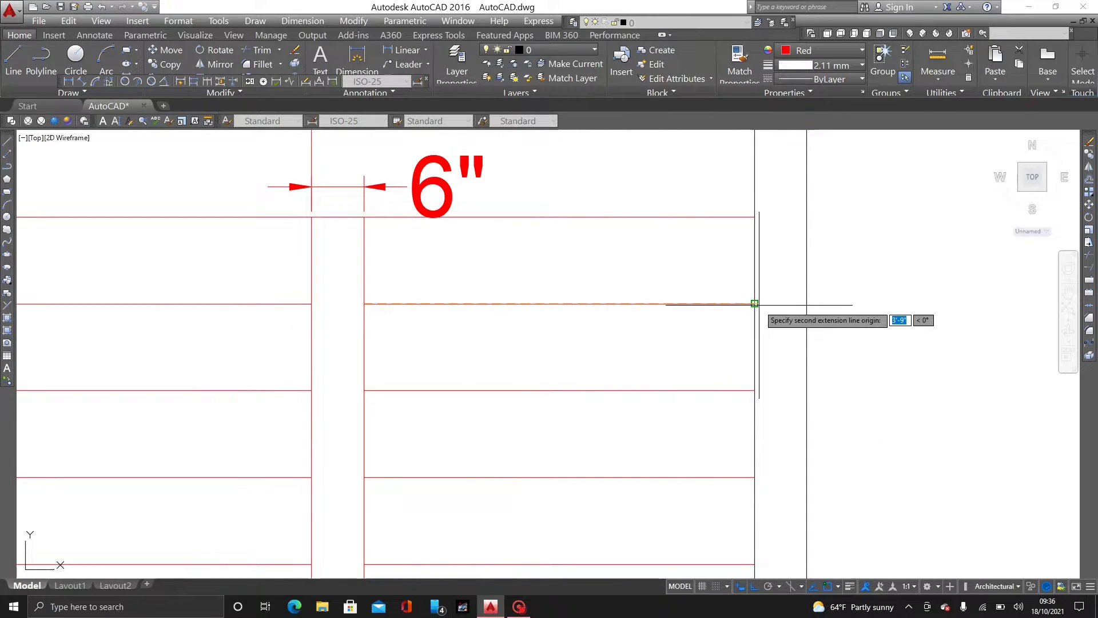
left_click(754, 304)
left_click(807, 353)
Delete the three linear dimensions of the two flights and the central gap
scroll(744, 355, "down", 3)
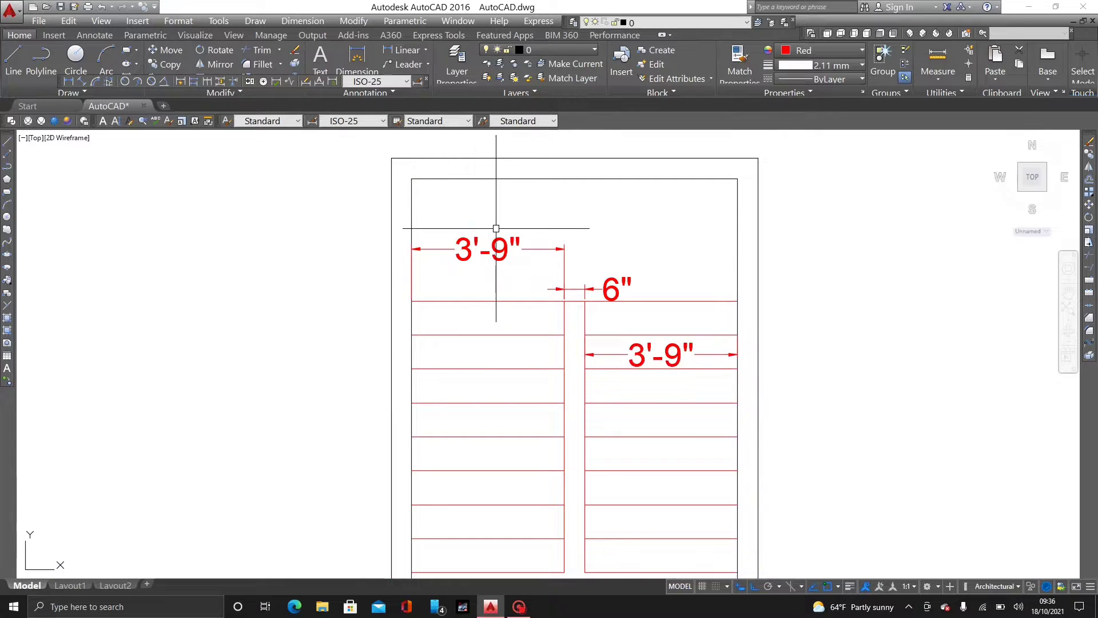
left_click(490, 251)
left_click(598, 288)
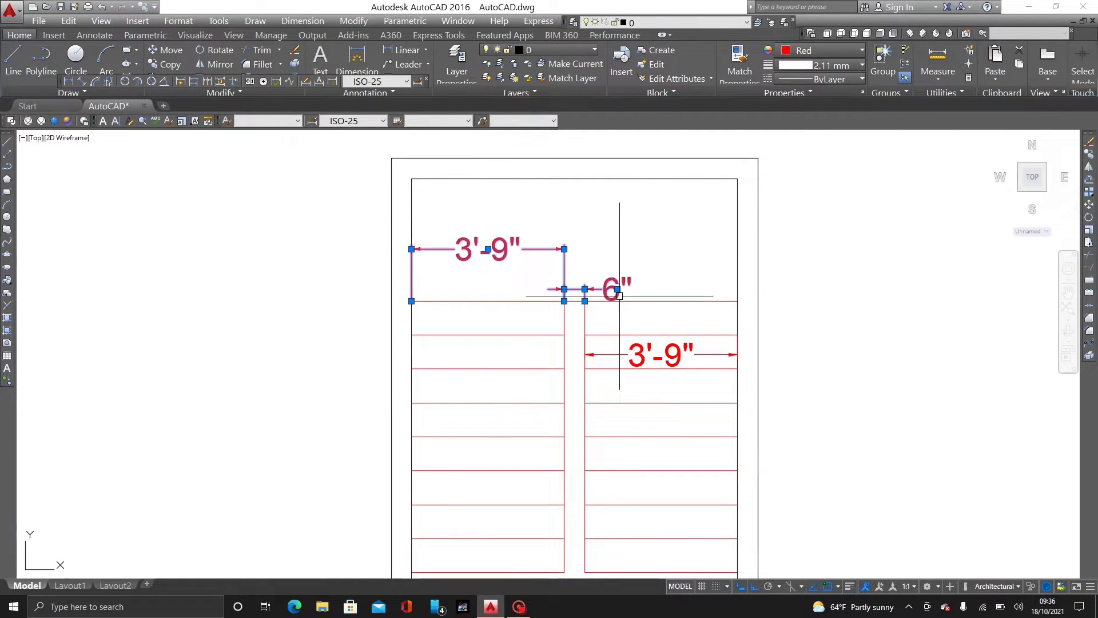
left_click(667, 354)
key("Delete")
scroll(666, 355, "down", 4)
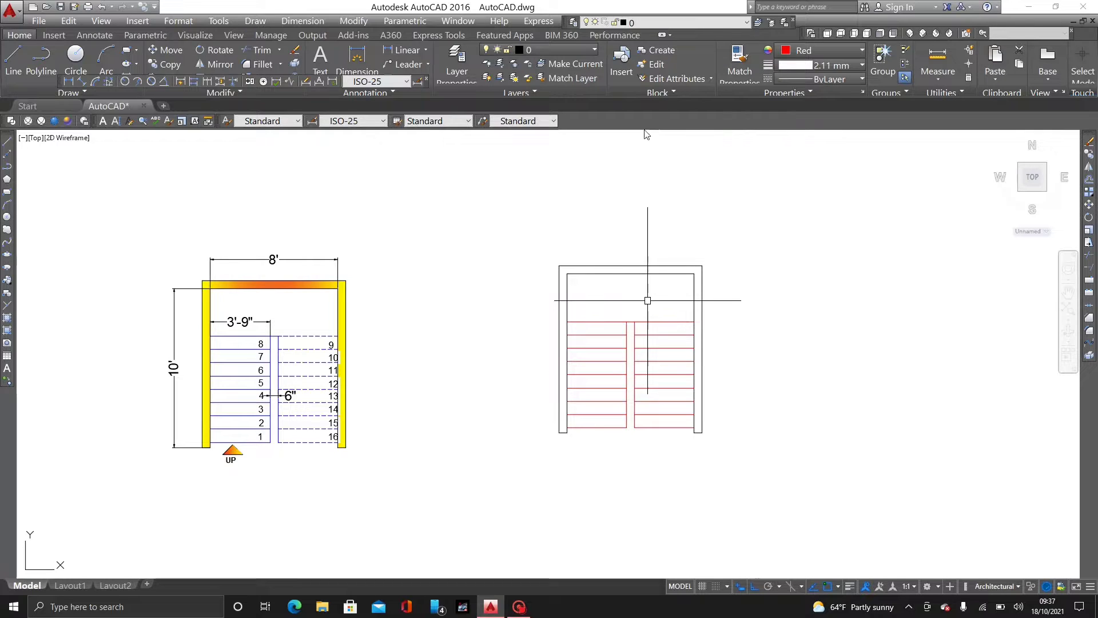
scroll(659, 334, "up", 2)
middle_click_drag(665, 335, 622, 236)
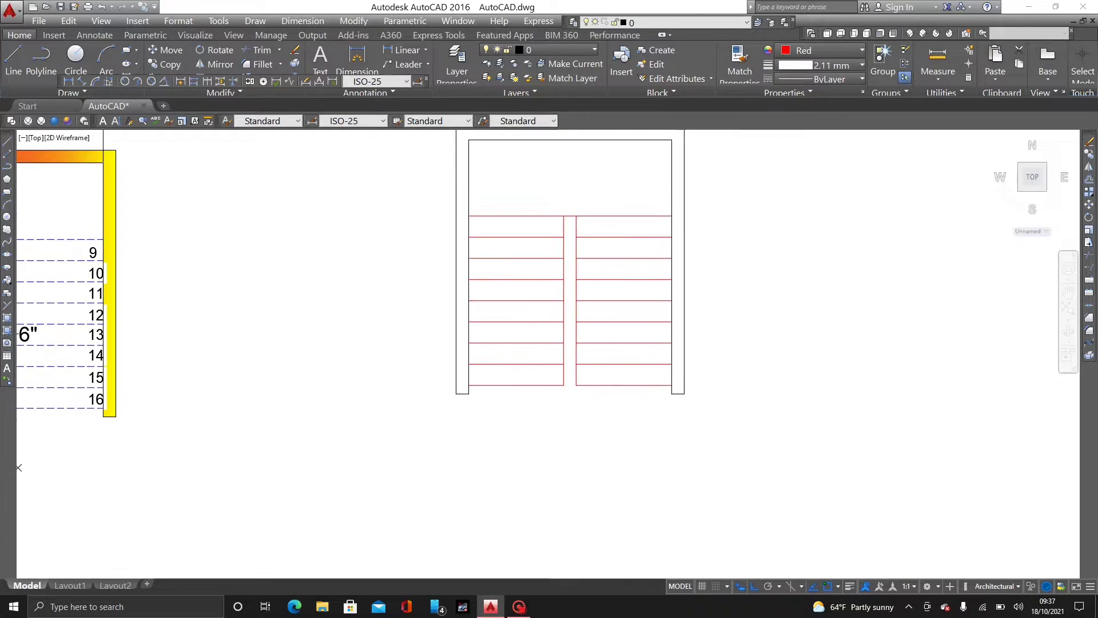
left_click(644, 197)
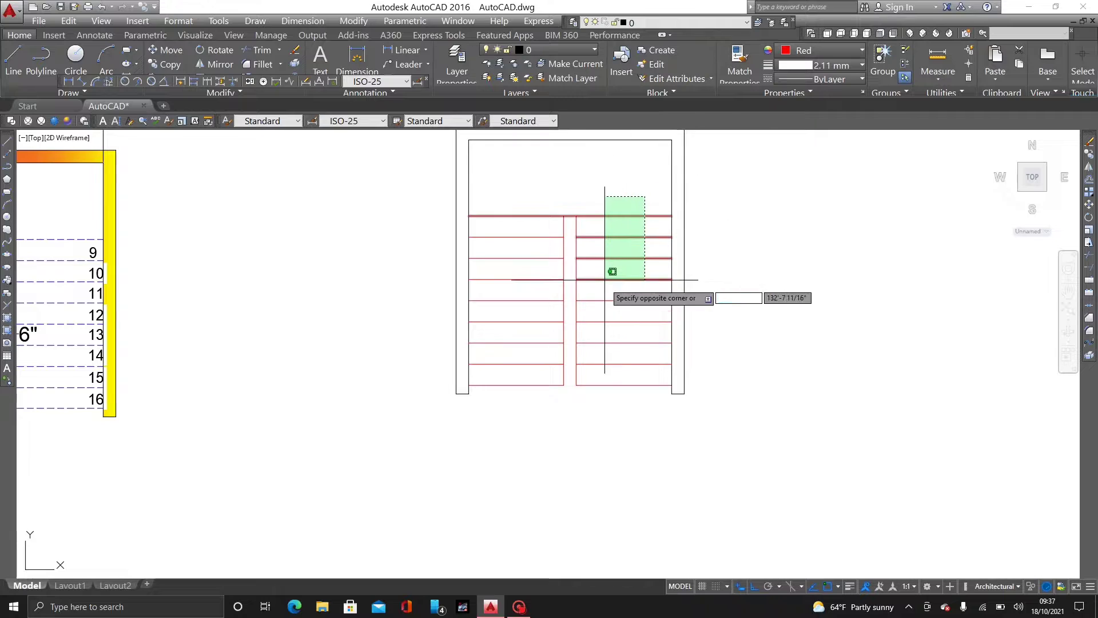
left_click(637, 388)
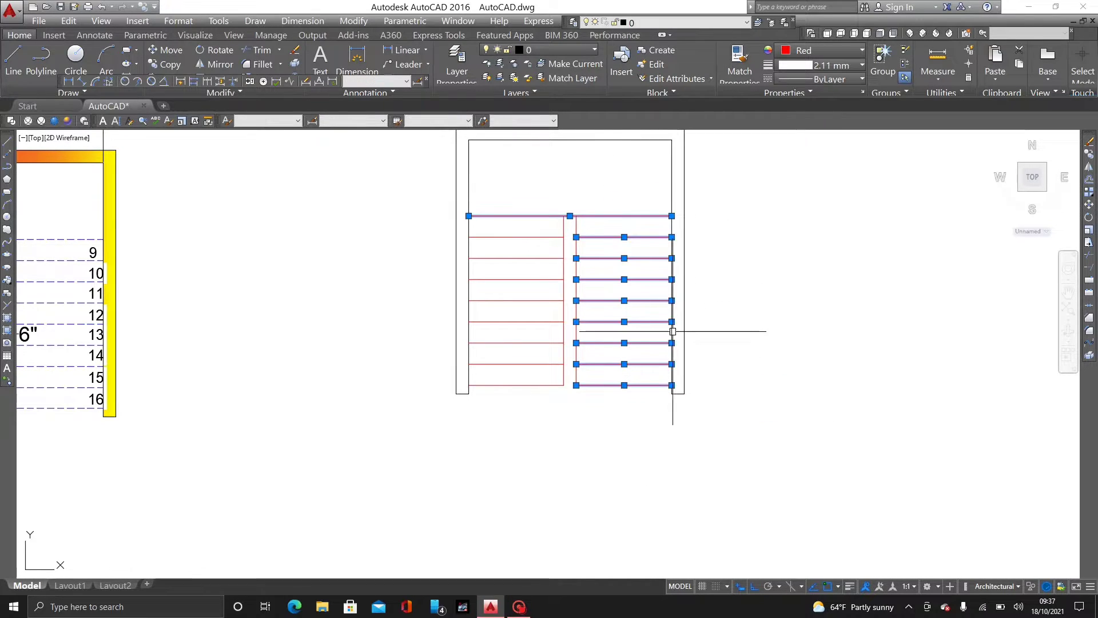
mouse_move(468, 205)
middle_mouse_down()
mouse_move(470, 190)
mouse_move(602, 154)
mouse_move(500, 230)
middle_mouse_up()
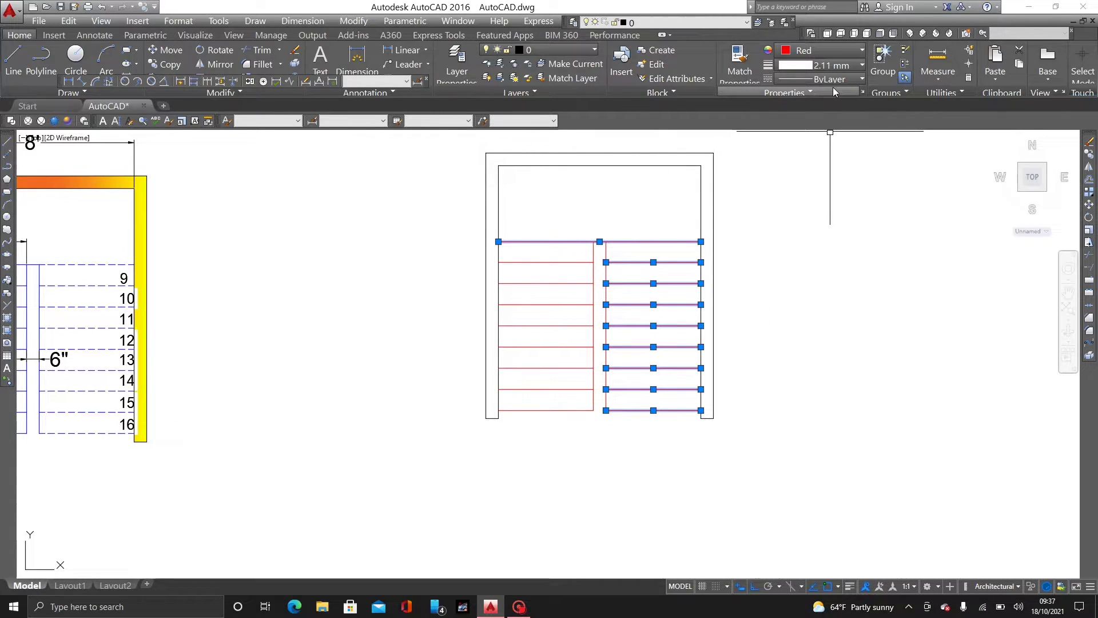
left_click(844, 52)
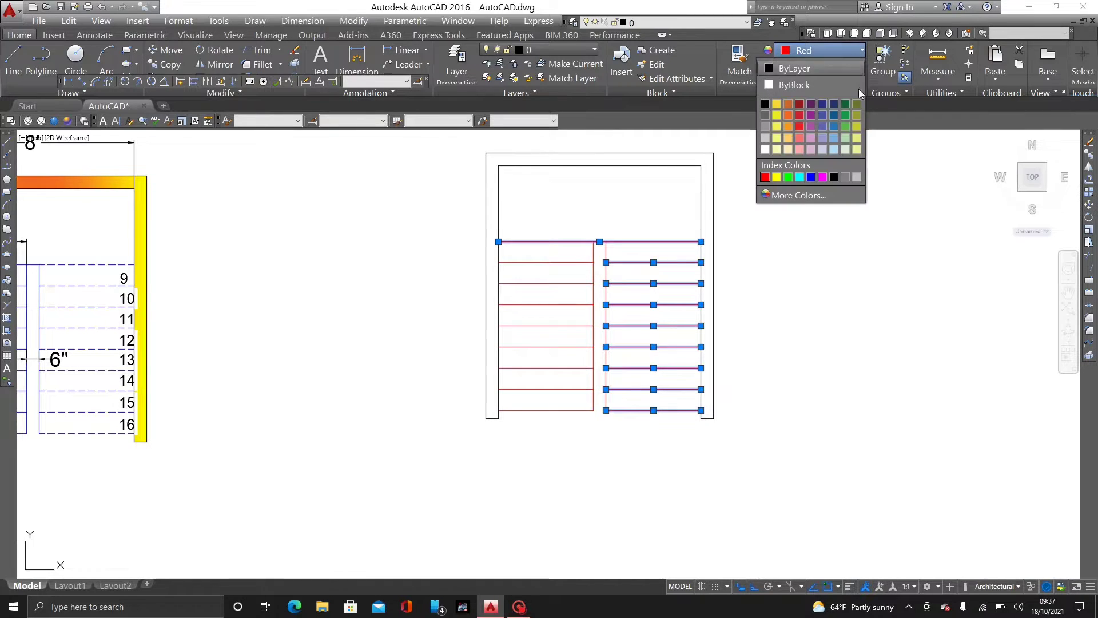
left_click(847, 65)
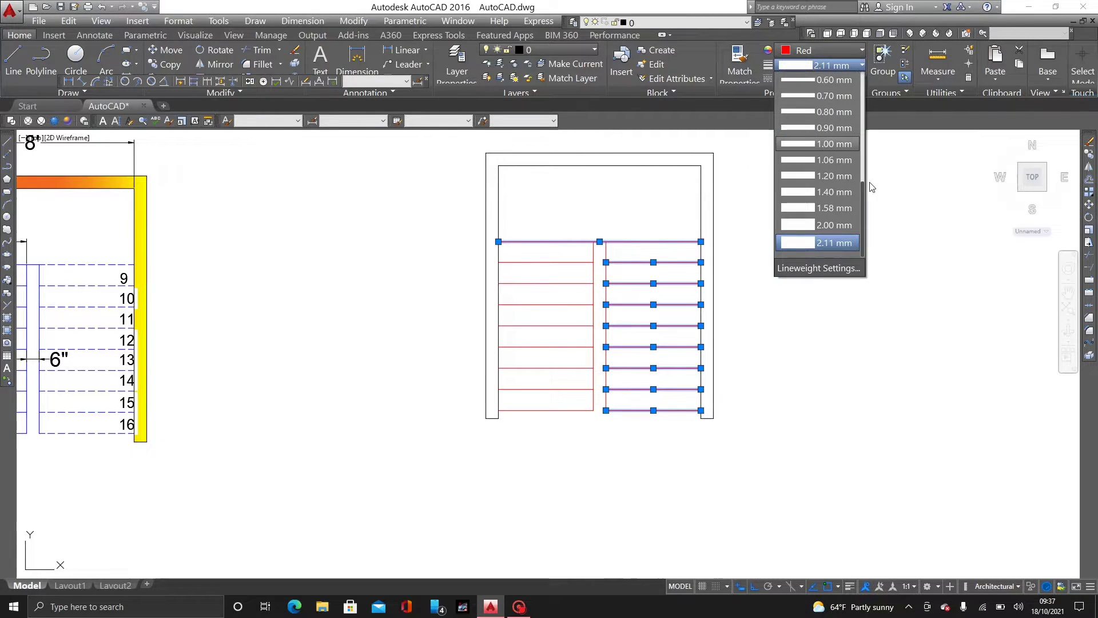
left_click(881, 188)
left_click(858, 80)
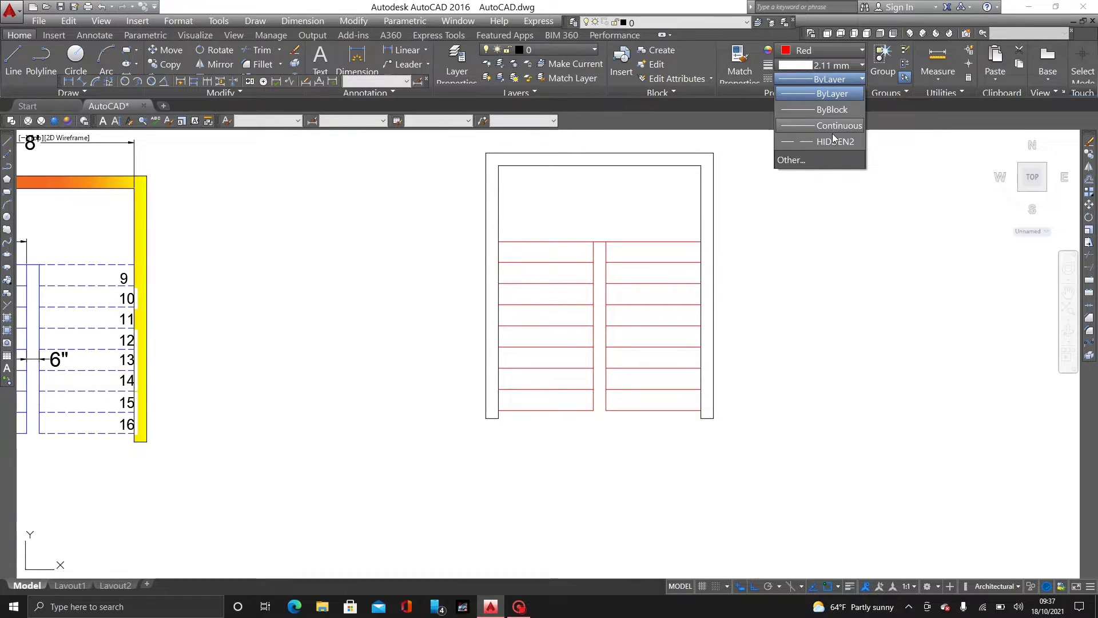
left_click(808, 172)
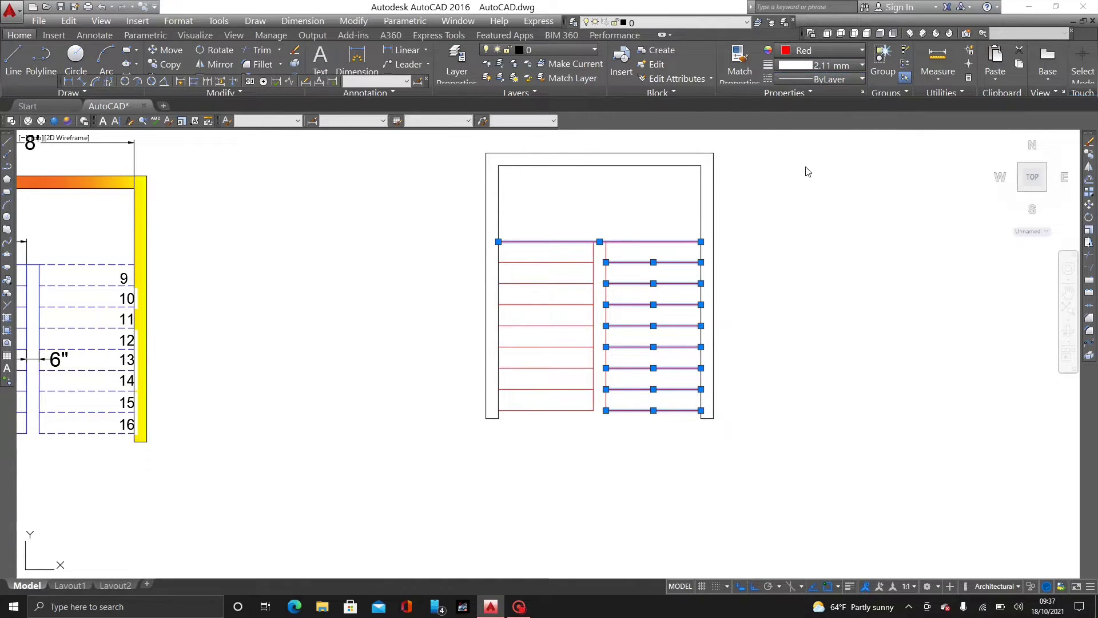
left_click(638, 206)
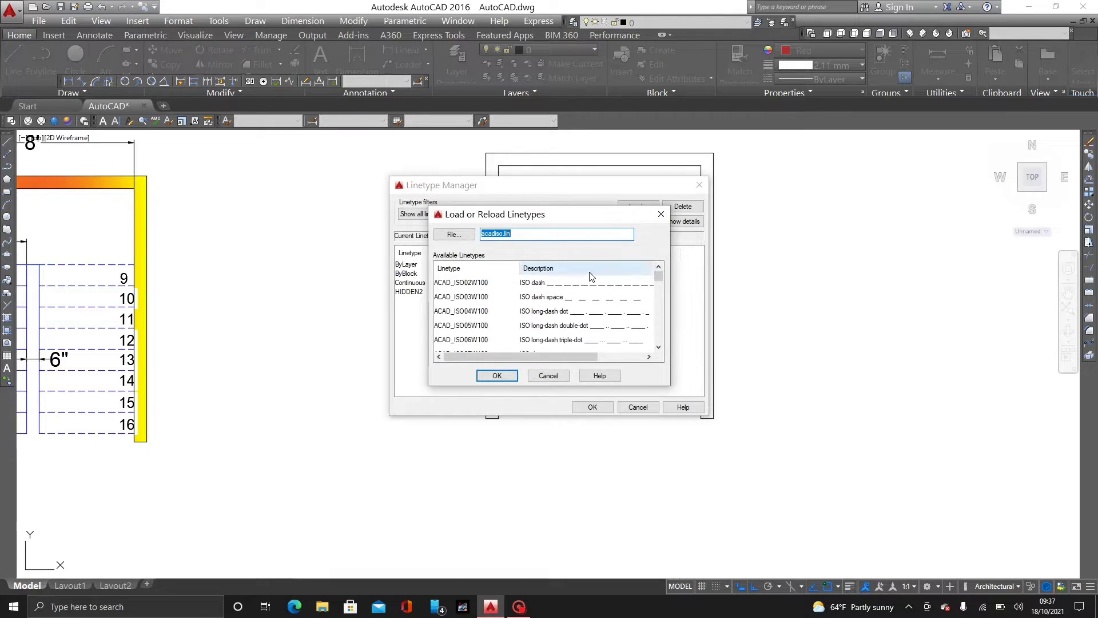
left_click(661, 214)
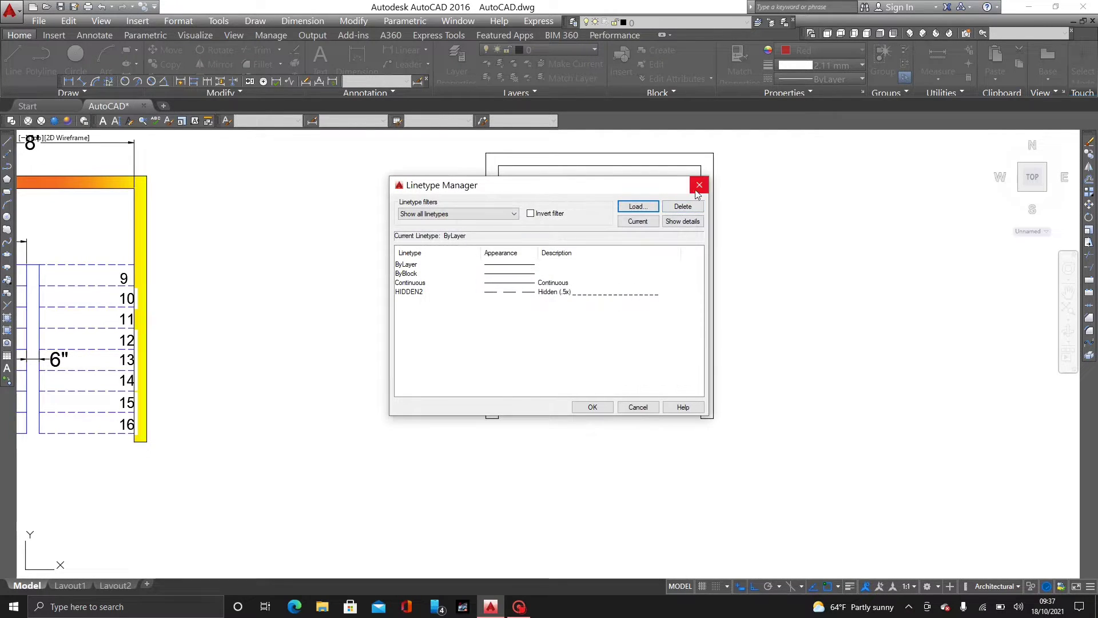
left_click(699, 184)
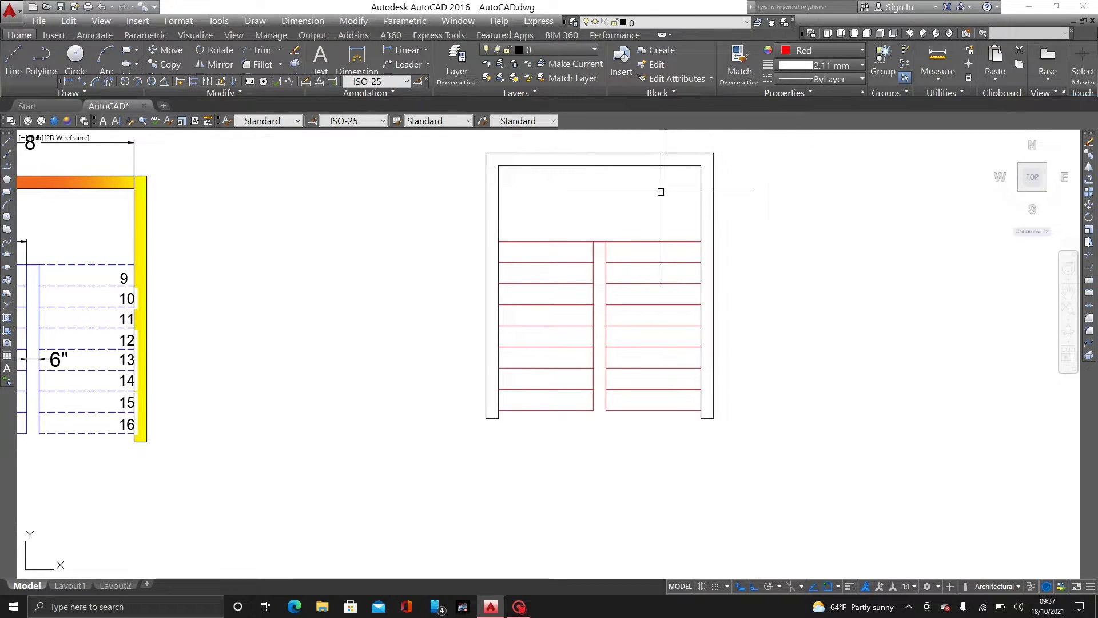
Change the linetype of the landing edge line and the right flight's tread lines to HIDDEN2
left_click(649, 236)
left_click(638, 413)
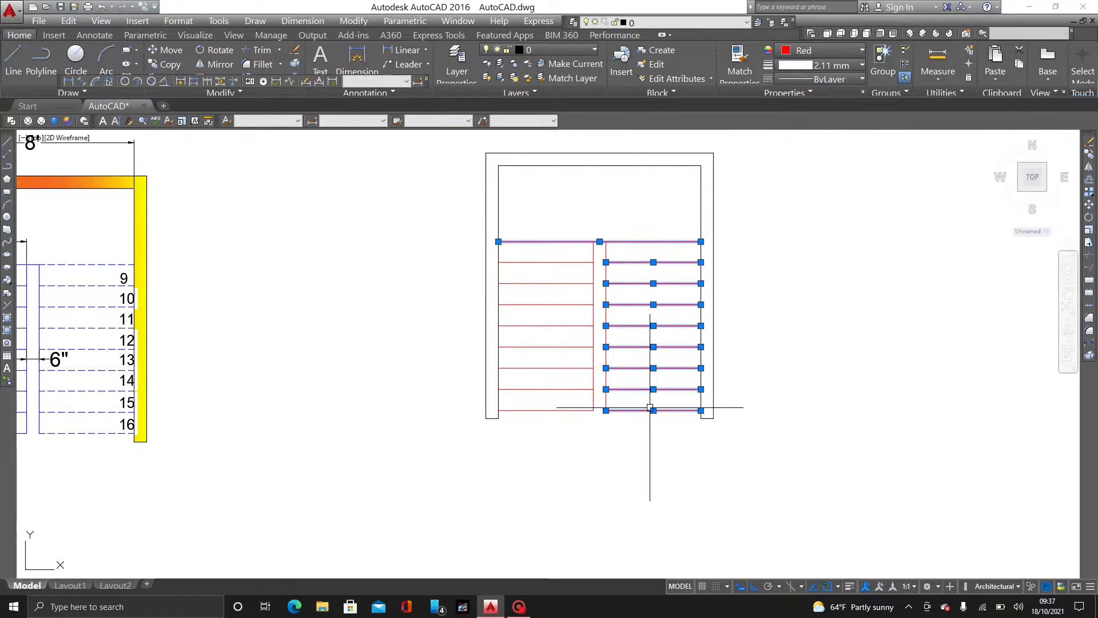
left_click(845, 80)
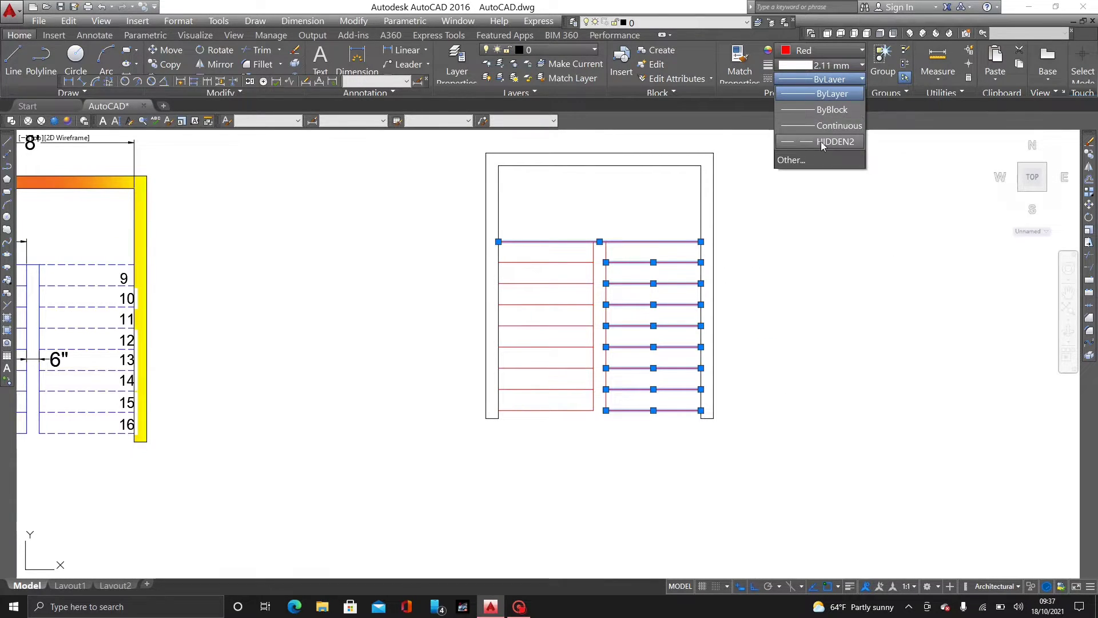
left_click(817, 142)
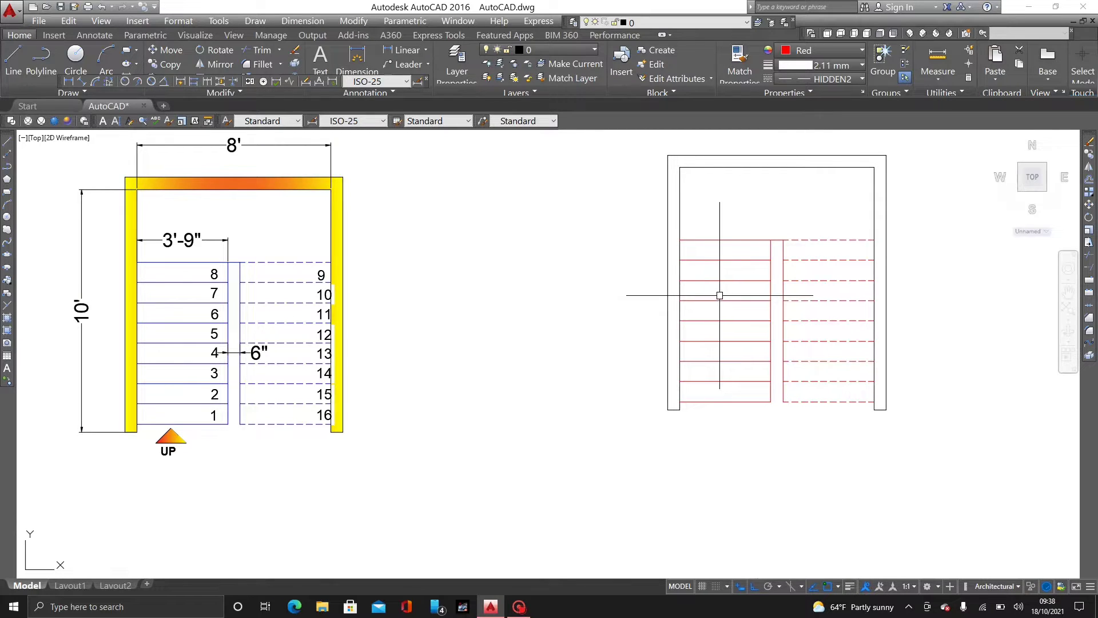
Place a multiline text box in the left flight's lowest tread, near the central gap, and set the text height to 4"
middle_click_drag(719, 294, 604, 304)
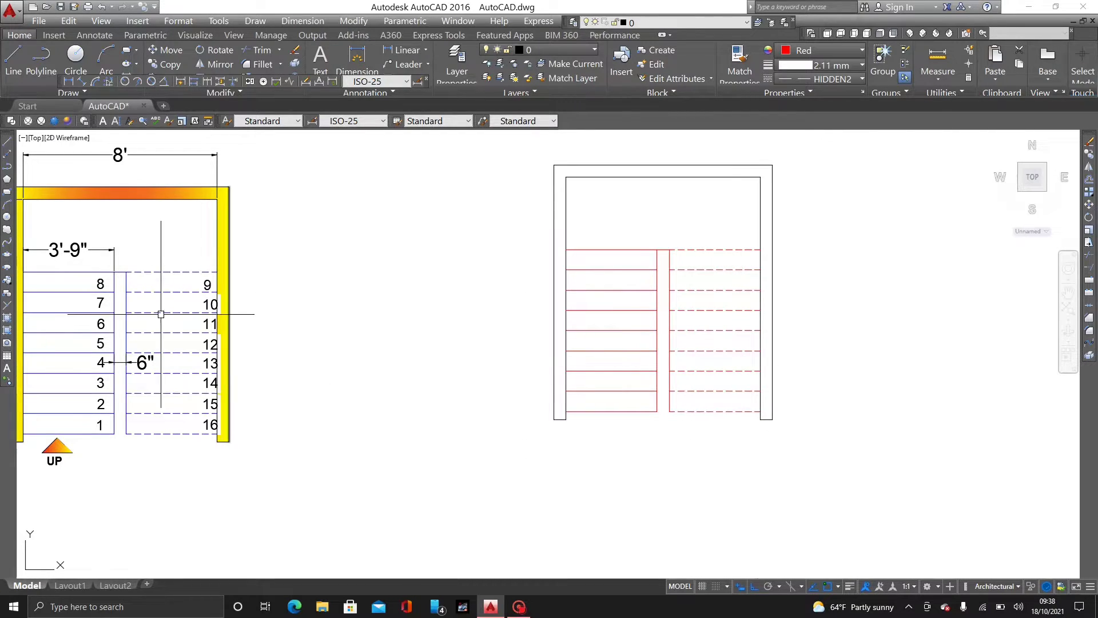
left_click(323, 58)
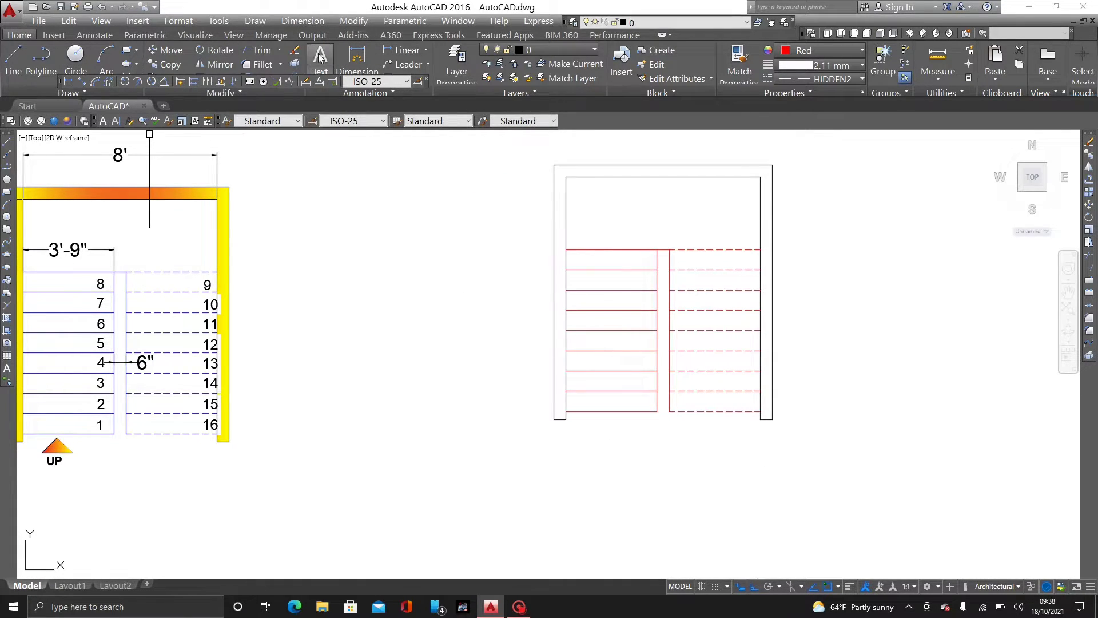
scroll(625, 392, "up", 5)
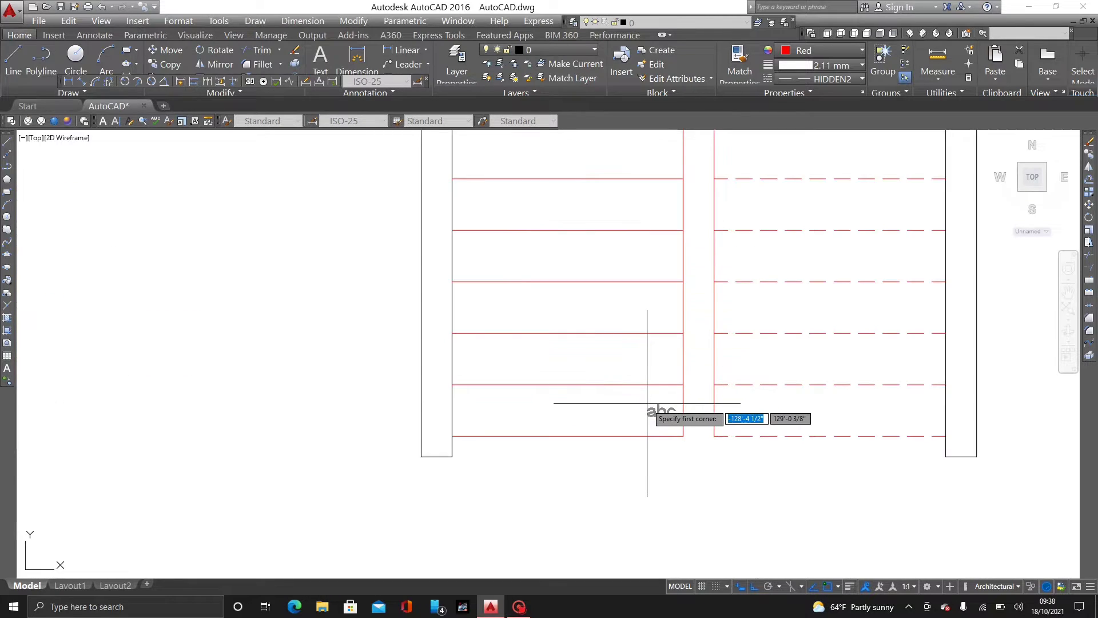
scroll(584, 351, "up", 4)
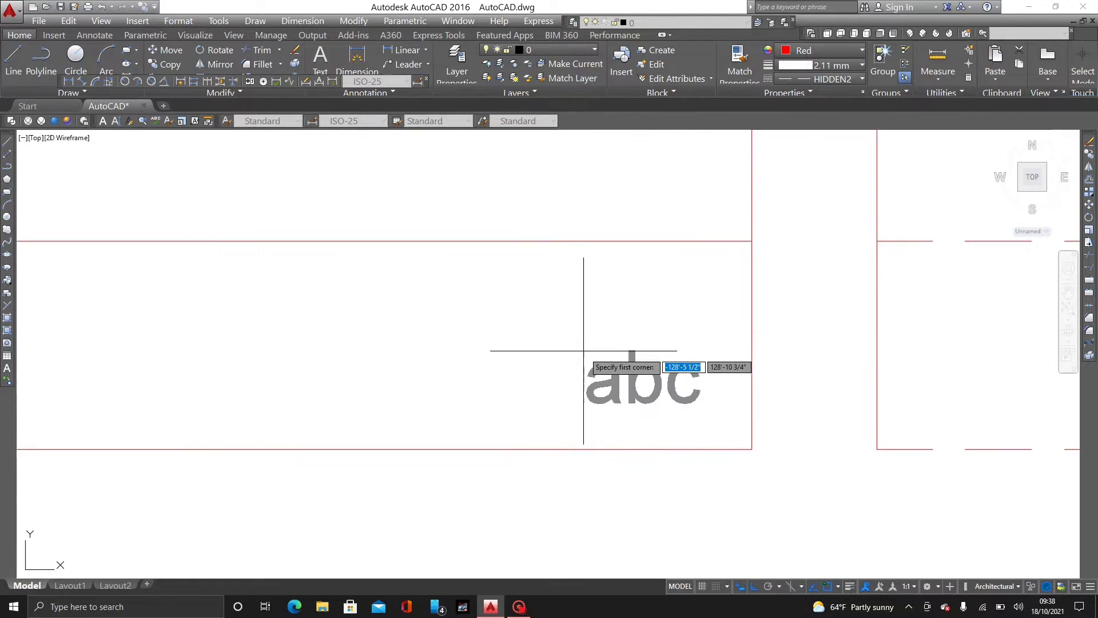
left_click(520, 309)
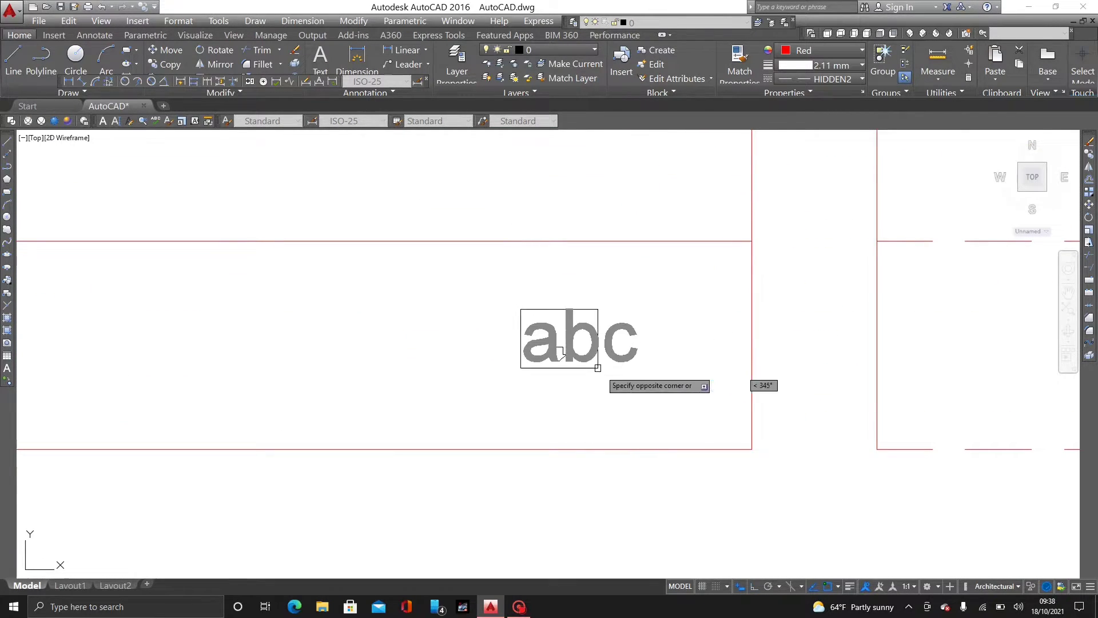
left_click(688, 431)
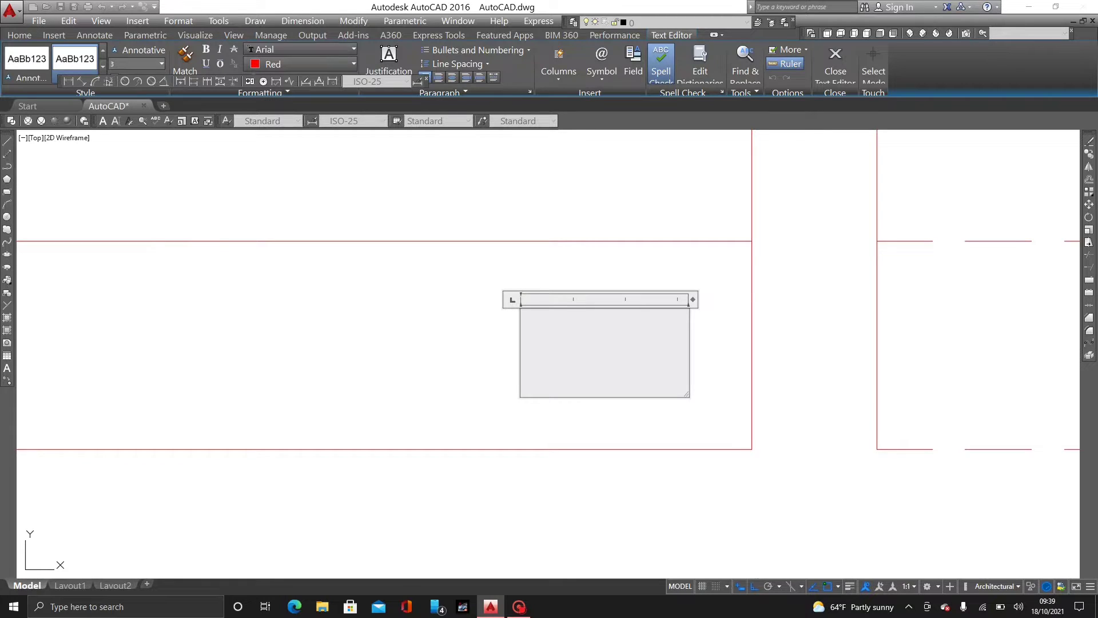
key("Return")
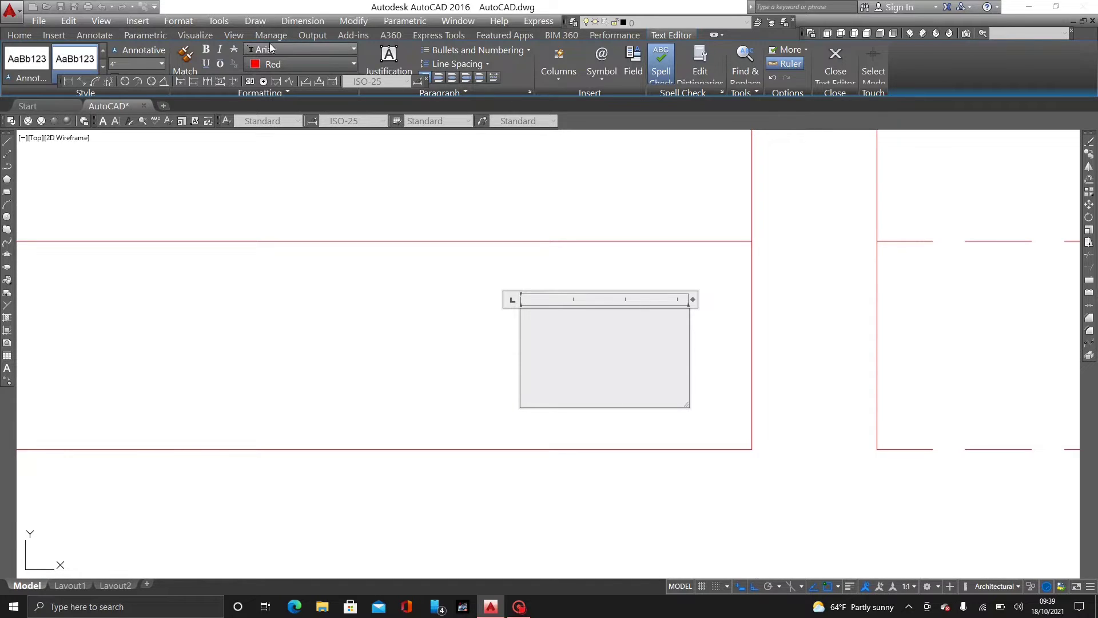
Format the text as bold Arial Black in black (0,0,0), enter the tread number 1 and save it
left_click(306, 49)
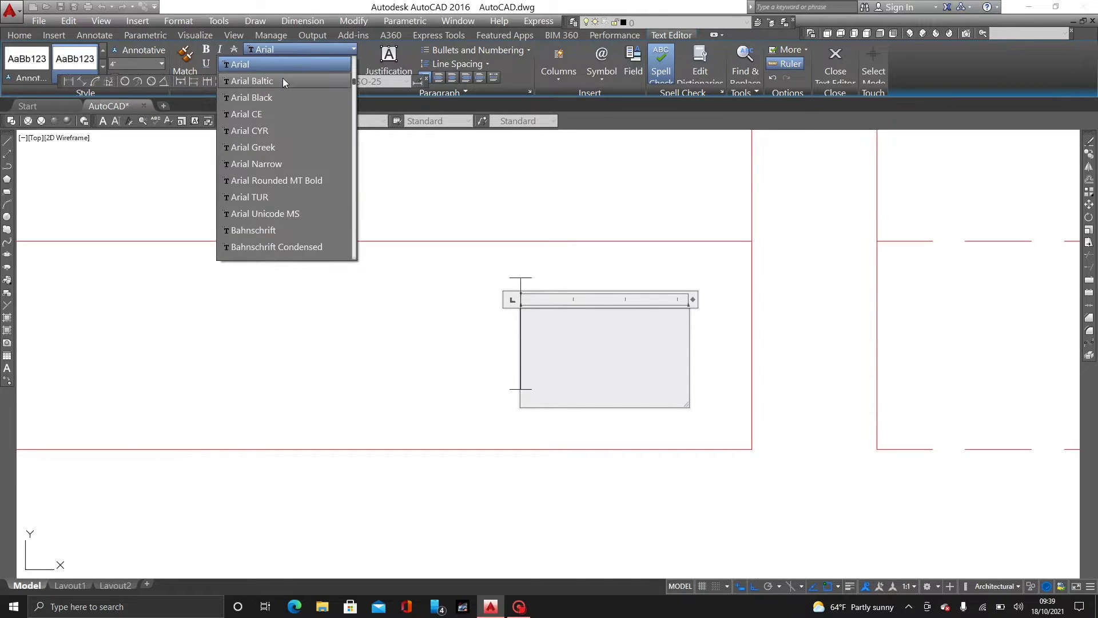
left_click(266, 97)
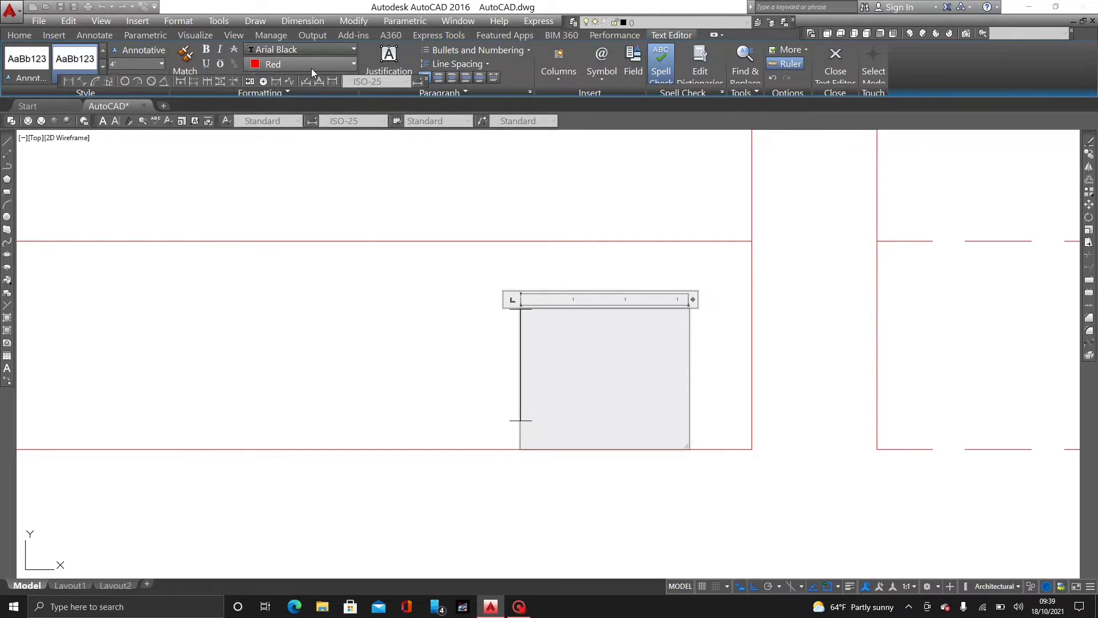
left_click(311, 65)
left_click(257, 117)
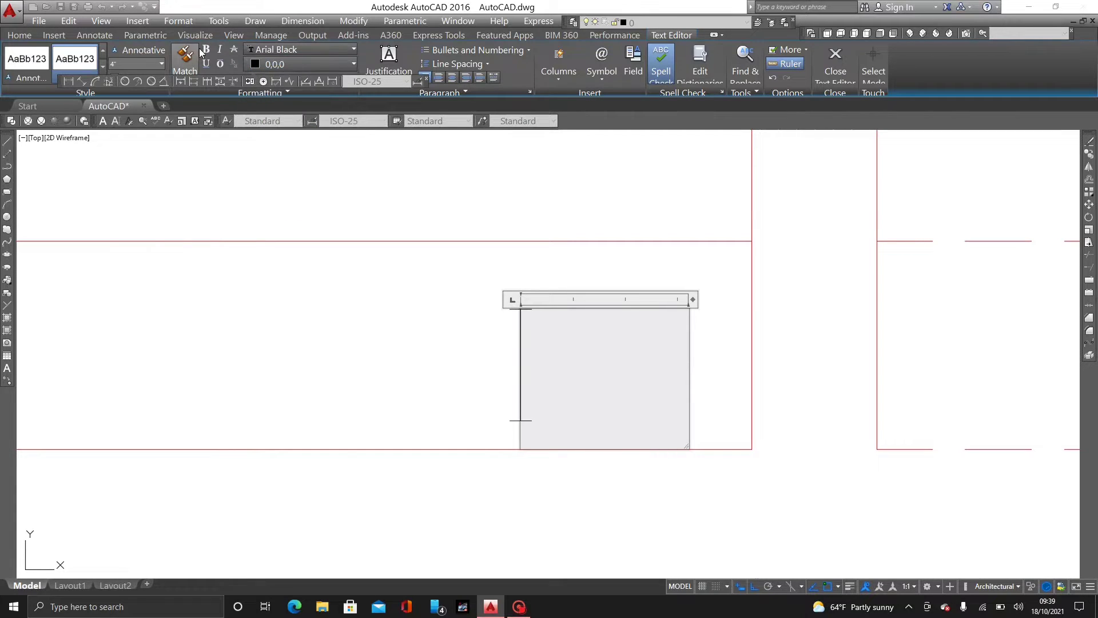
left_click(204, 49)
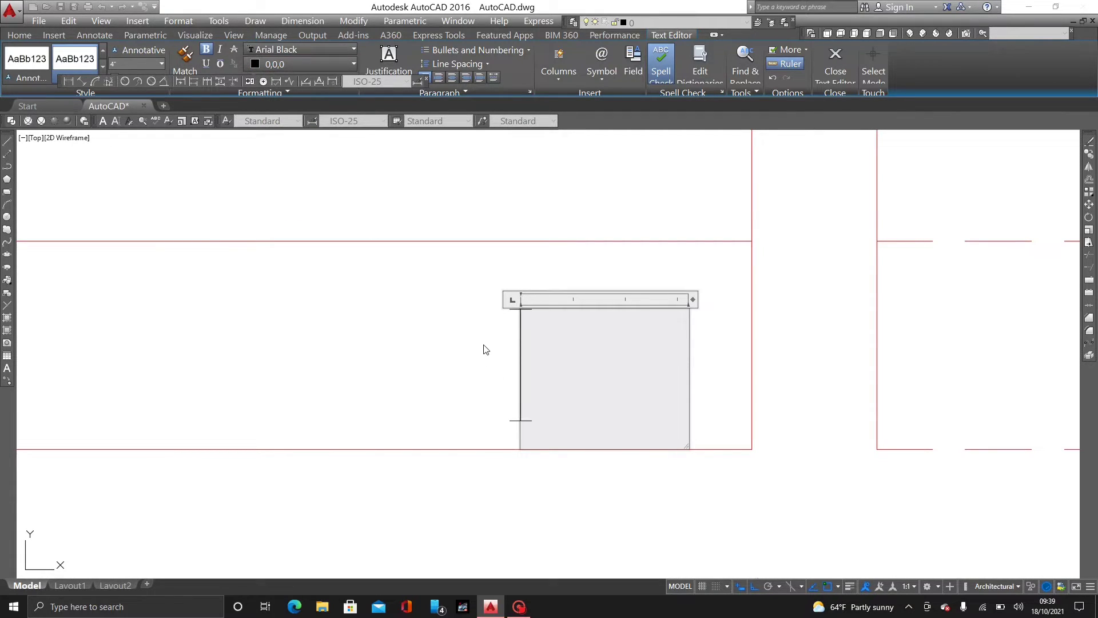
type("1")
key("Escape")
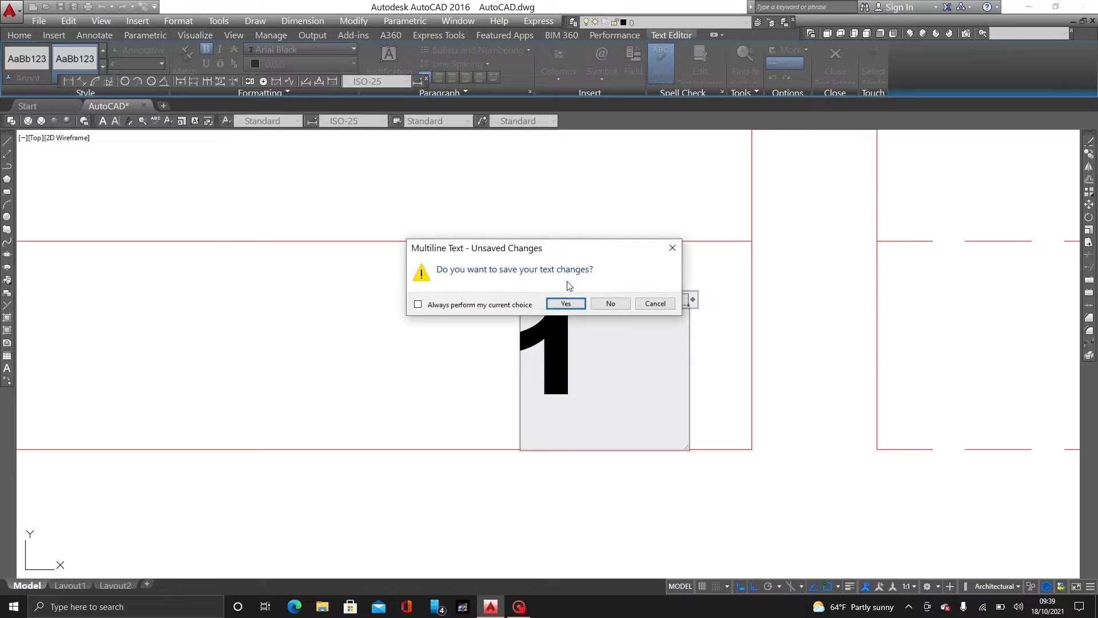
left_click(565, 304)
Move the number 1 horizontally closer to the central gap, keeping it within the lowest tread of the left flight
scroll(652, 397, "down", 7)
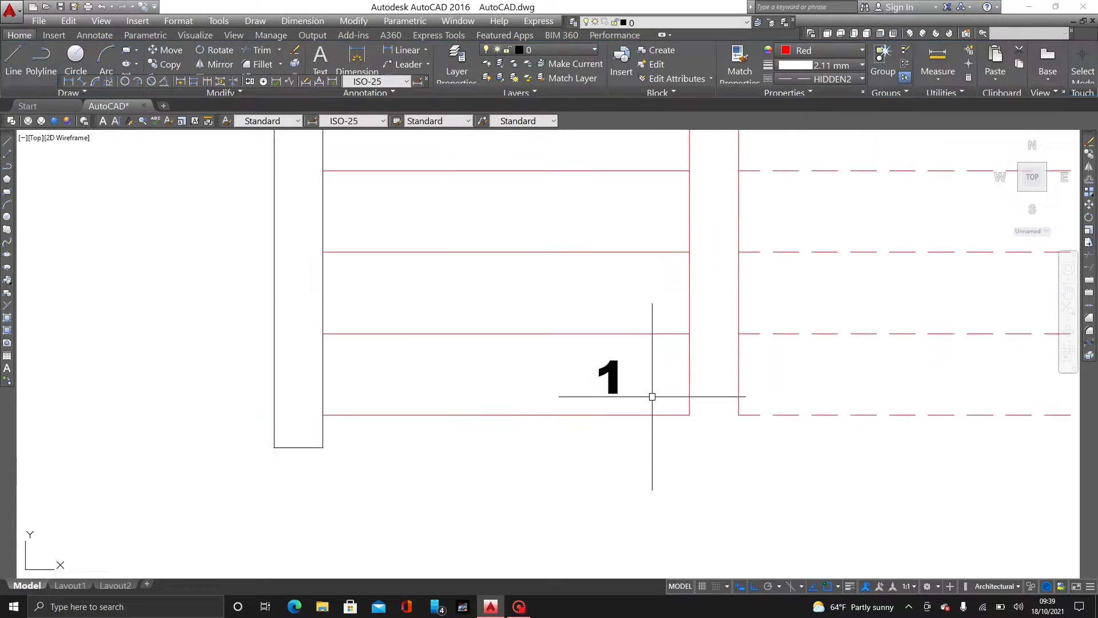
middle_click_drag(723, 437, 666, 440)
scroll(599, 381, "up", 2)
scroll(588, 454, "up", 2)
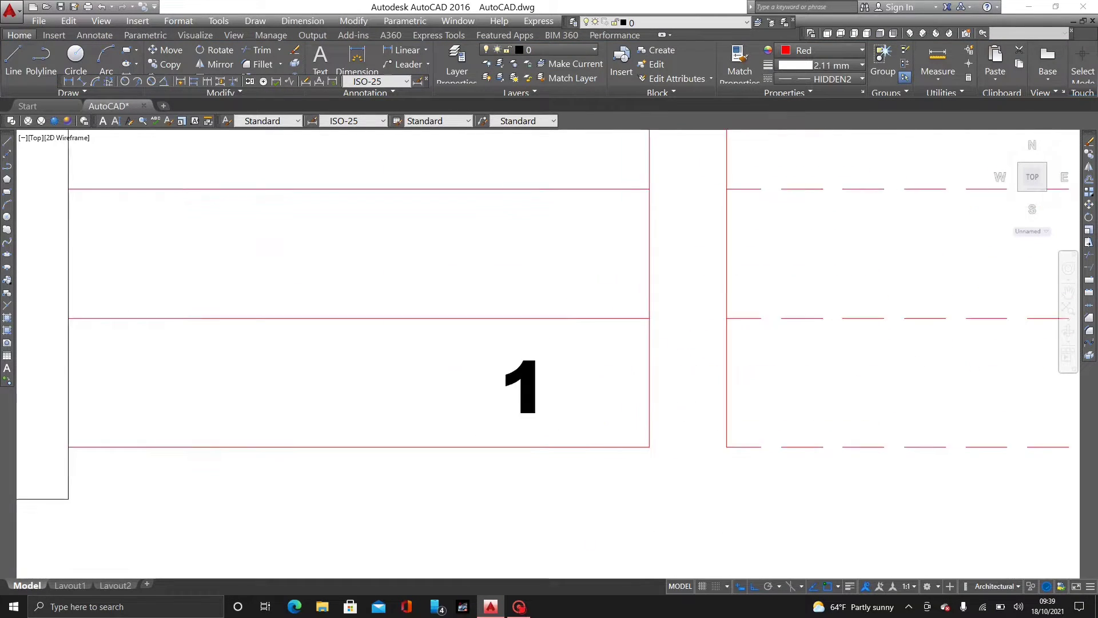
type("co")
key("Return")
left_click(538, 285)
left_click(400, 364)
key("Return")
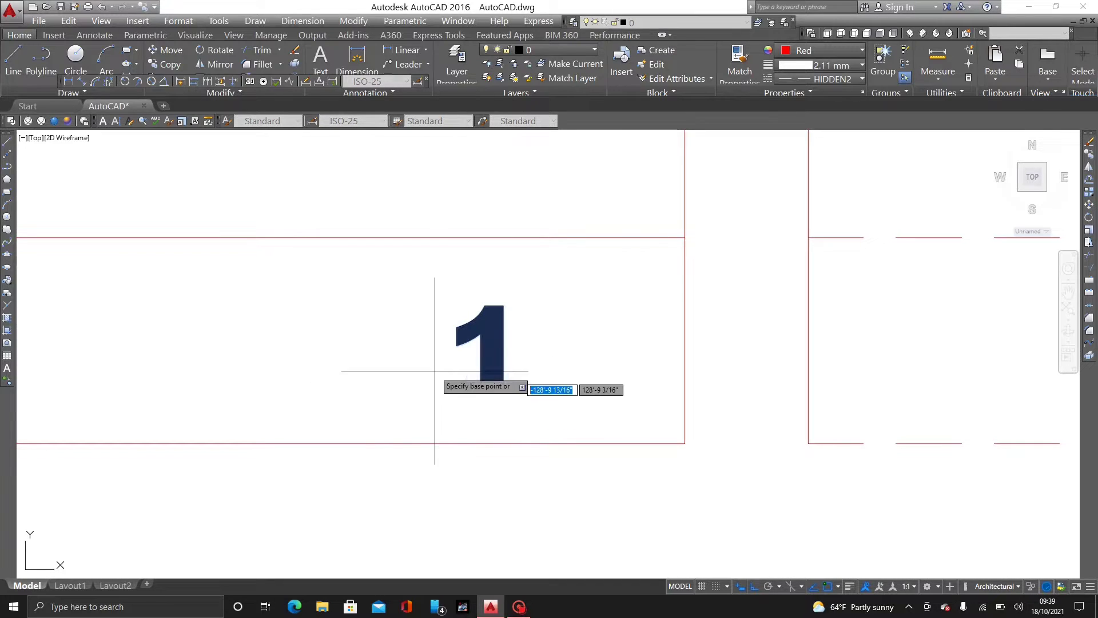
left_click(472, 329)
left_click(572, 329)
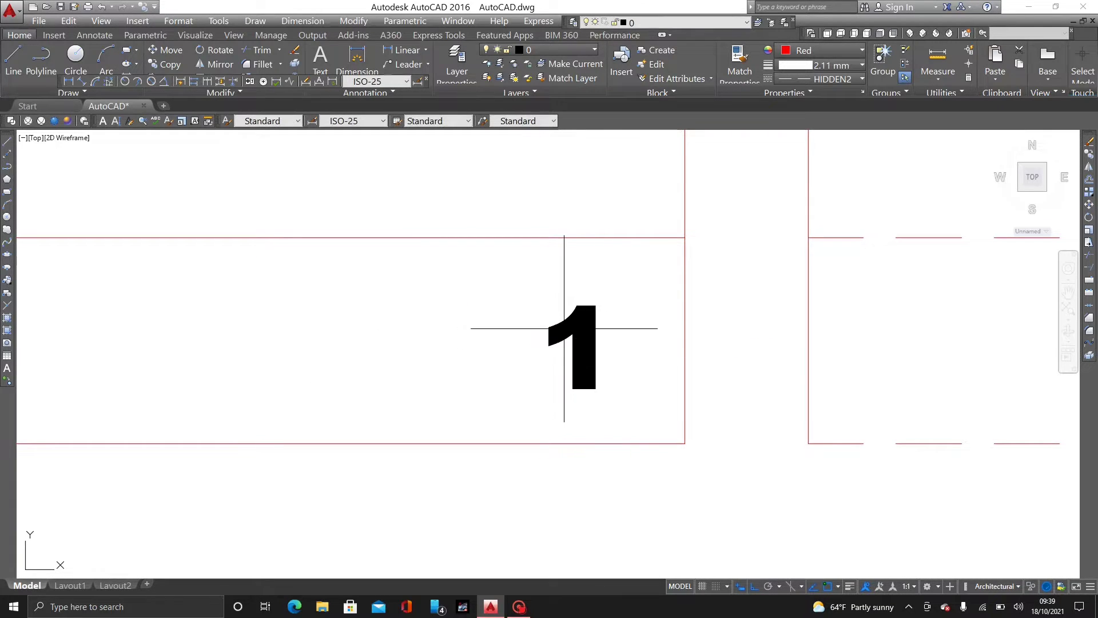
Copy the number 1 straight up from the left flight's lowest tread into its second, third and fourth treads
scroll(726, 400, "down", 5)
middle_click_drag(726, 399, 581, 427)
scroll(581, 428, "down", 3)
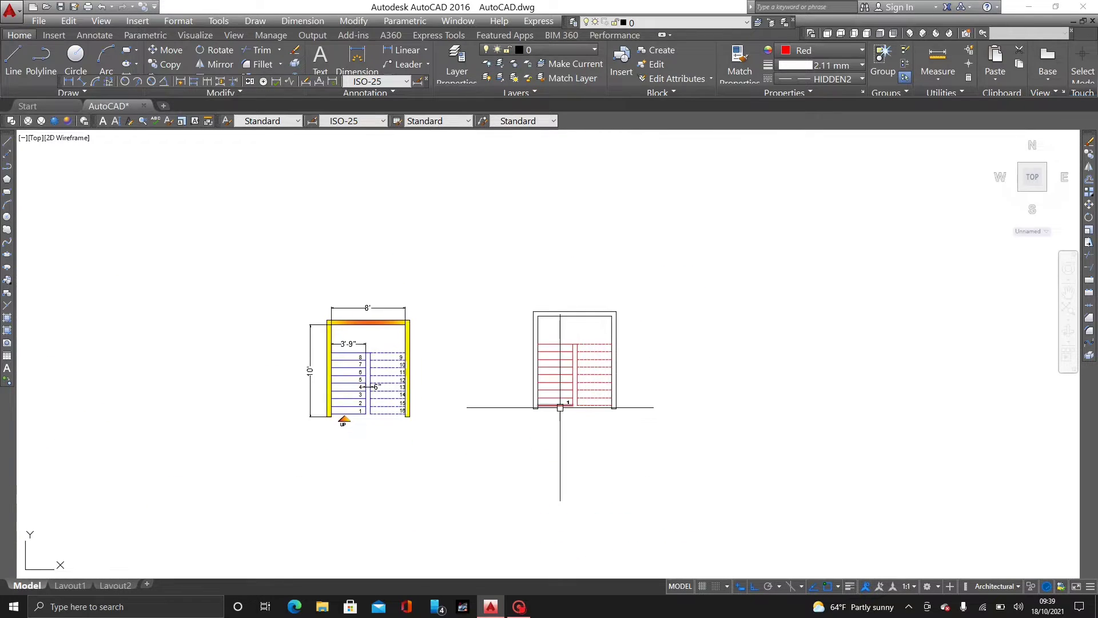
scroll(566, 458, "up", 2)
middle_click_drag(498, 425, 532, 422)
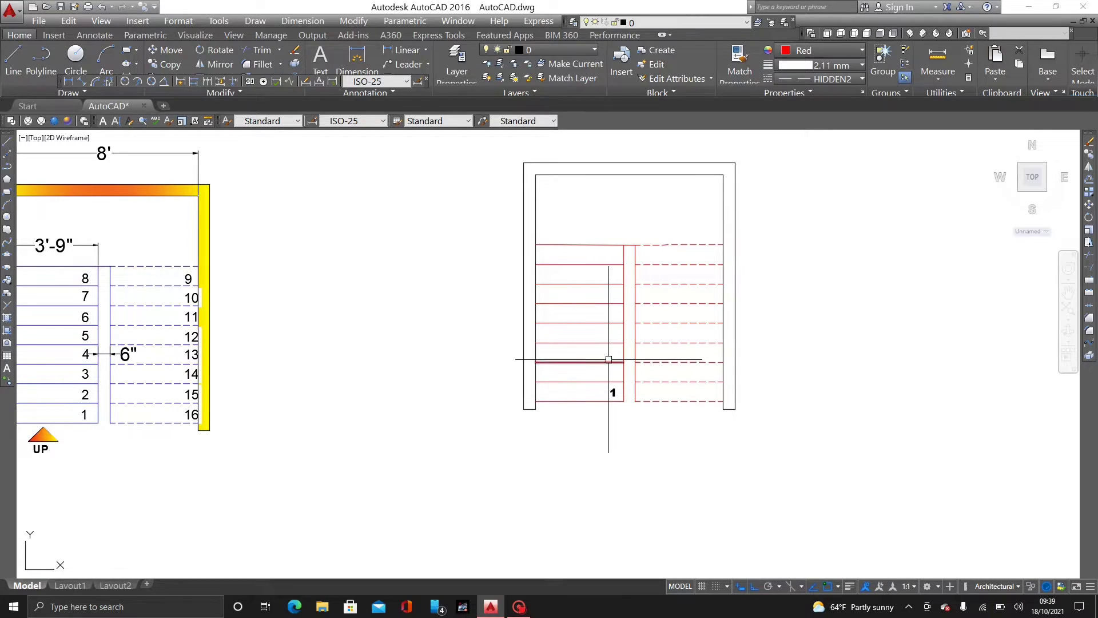
scroll(591, 393, "up", 2)
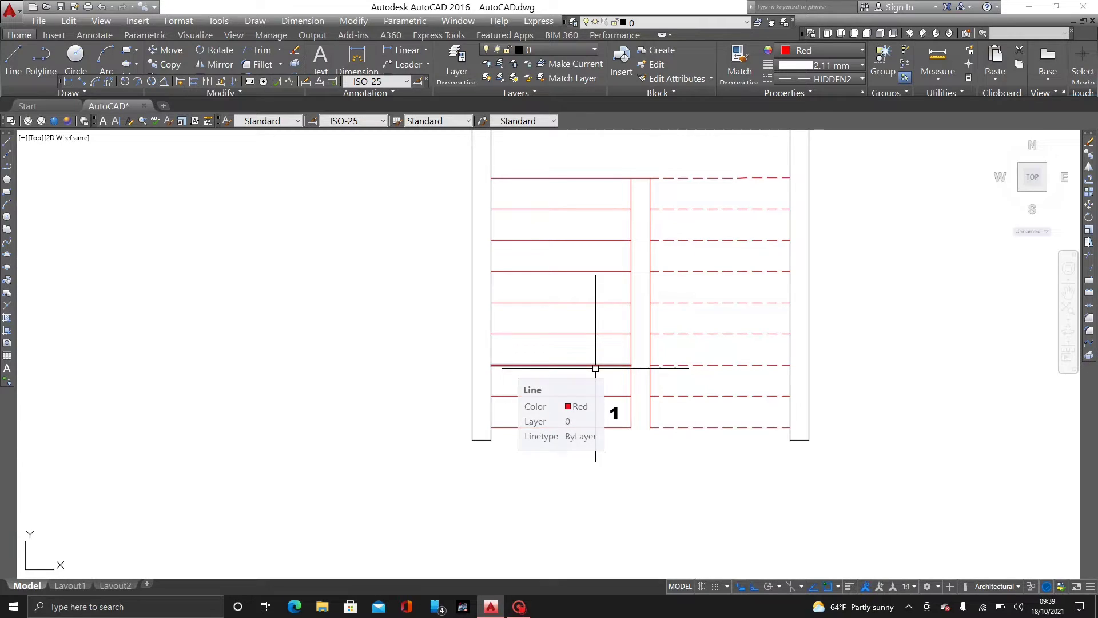
type("CP")
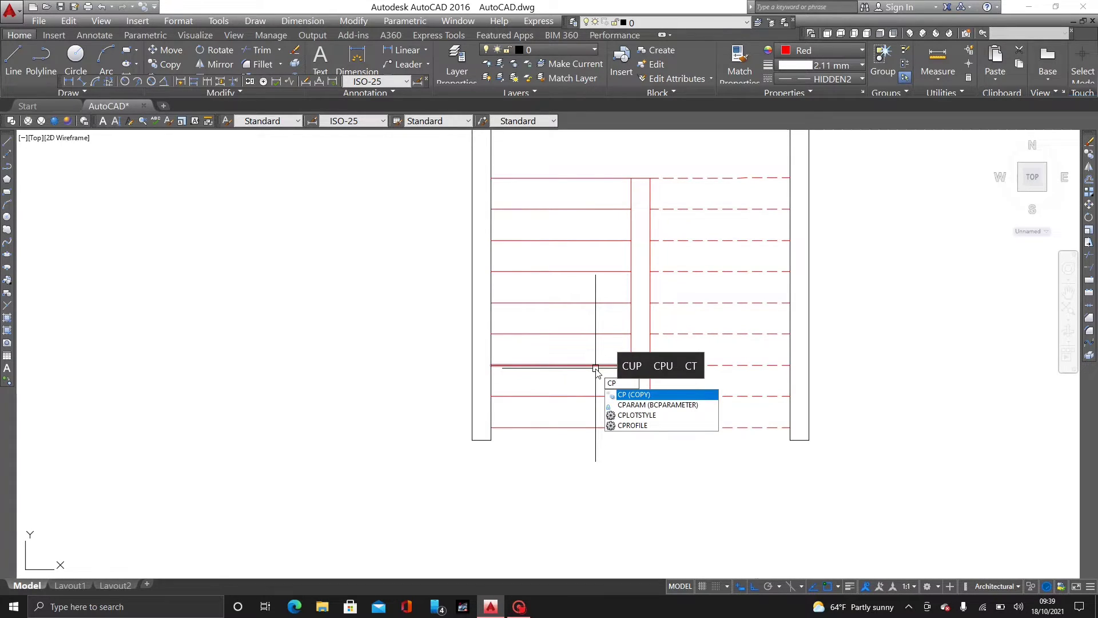
key("Return")
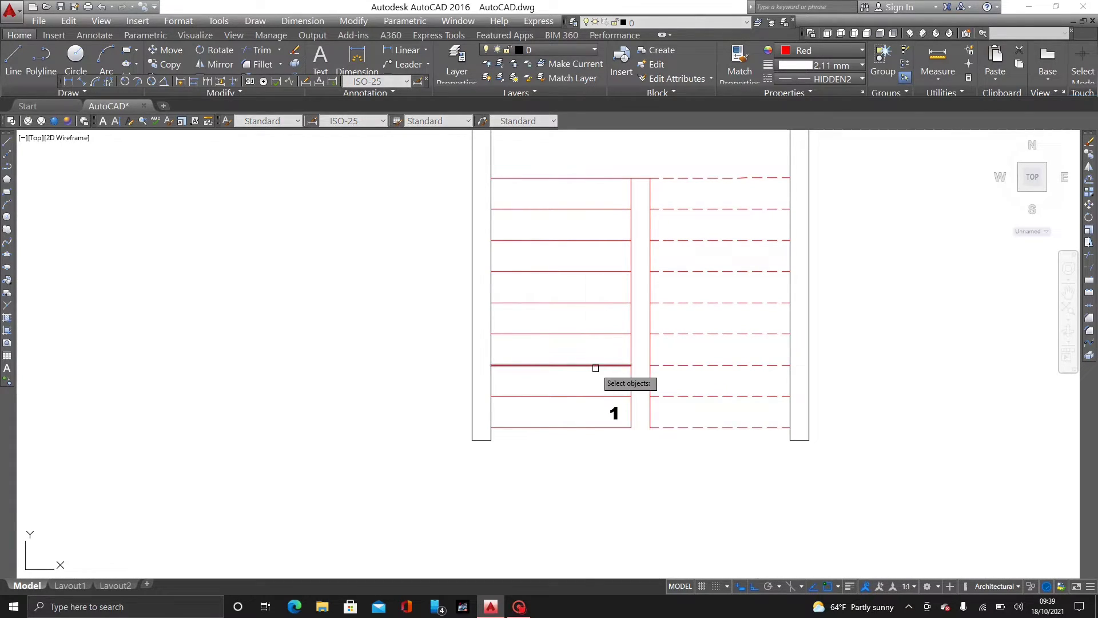
scroll(622, 395, "up", 4)
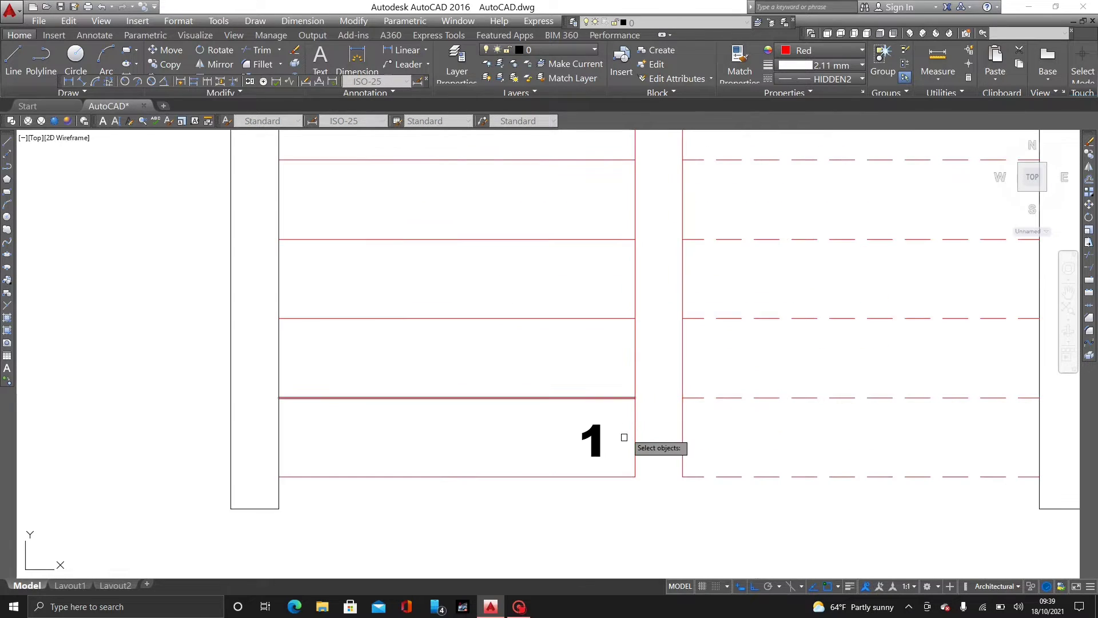
left_click(597, 441)
key("Return")
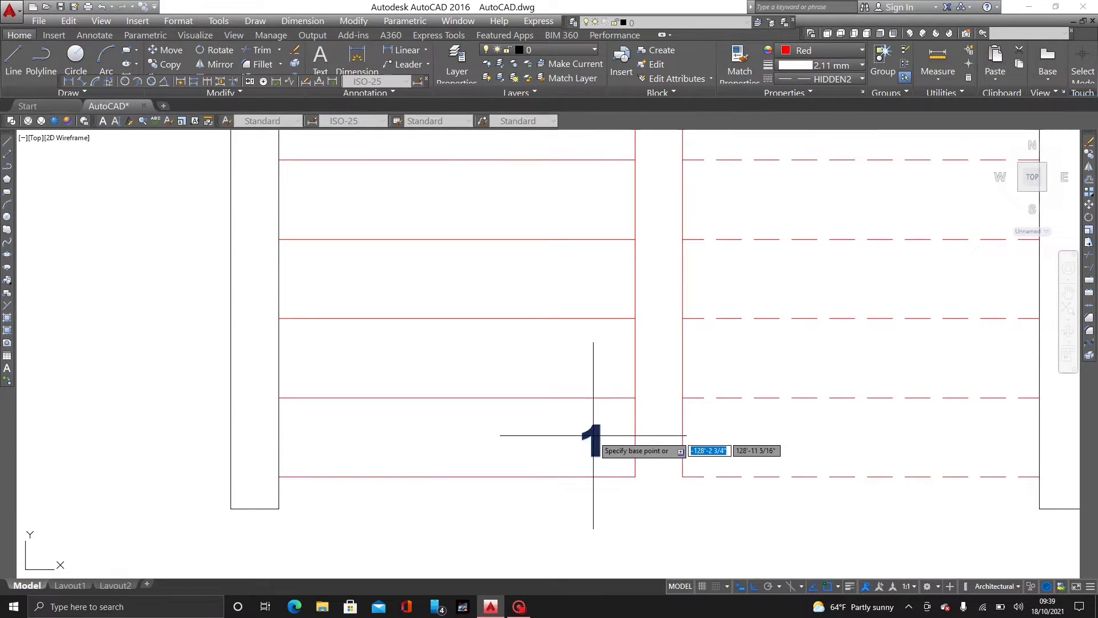
left_click(595, 437)
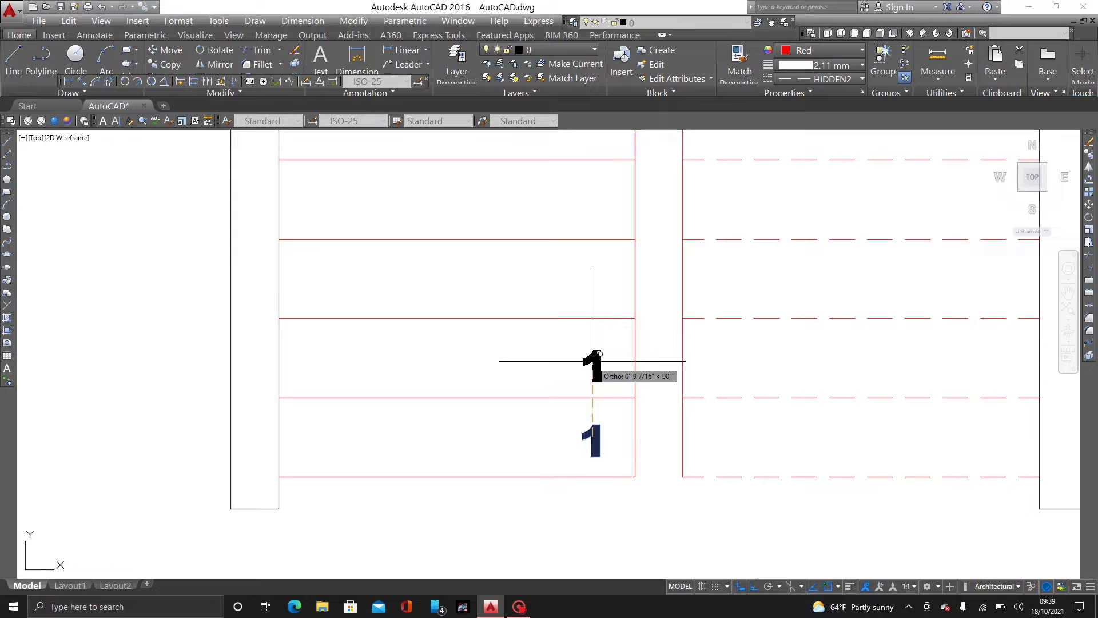
left_click(591, 361)
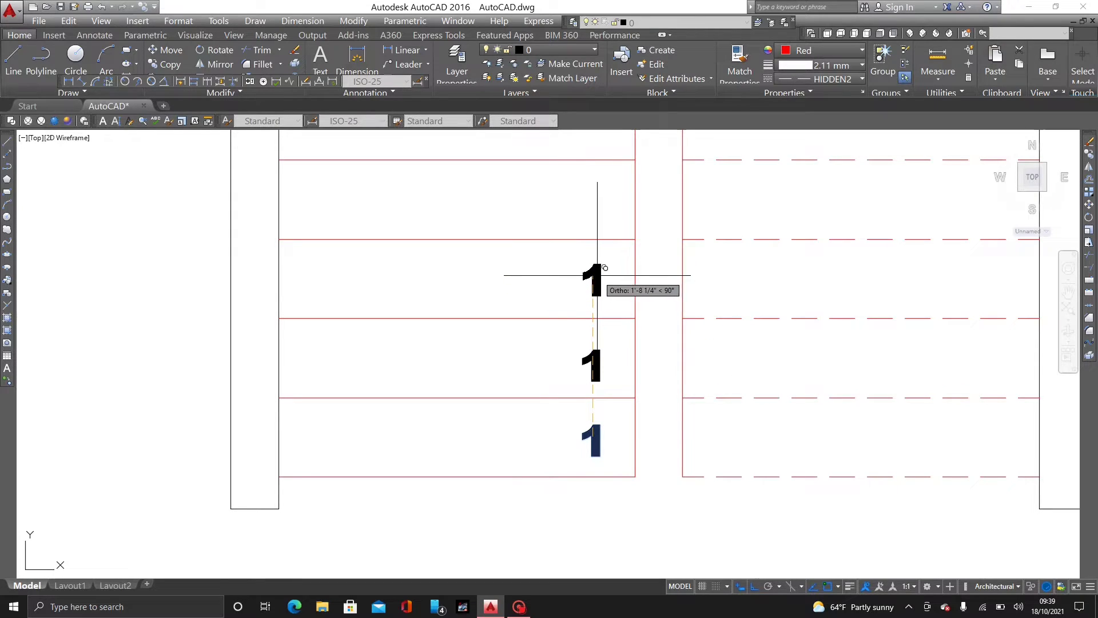
left_click(597, 275)
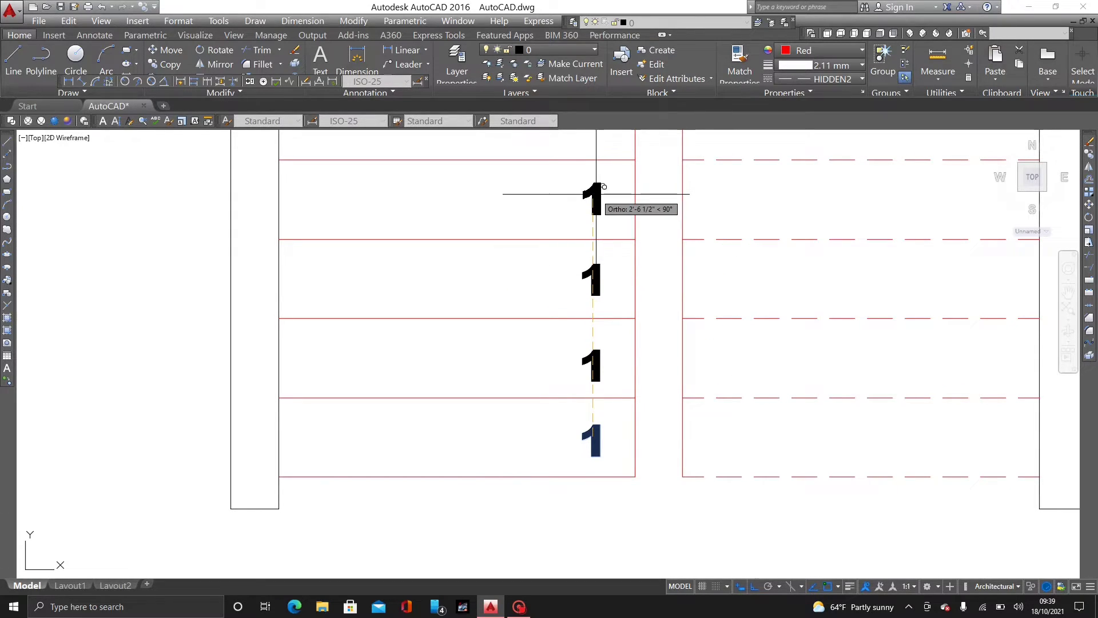
left_click(596, 194)
Continue copying the number 1 into the left flight's fifth to eighth treads and the right flight's top tread
middle_click_drag(597, 193, 583, 392)
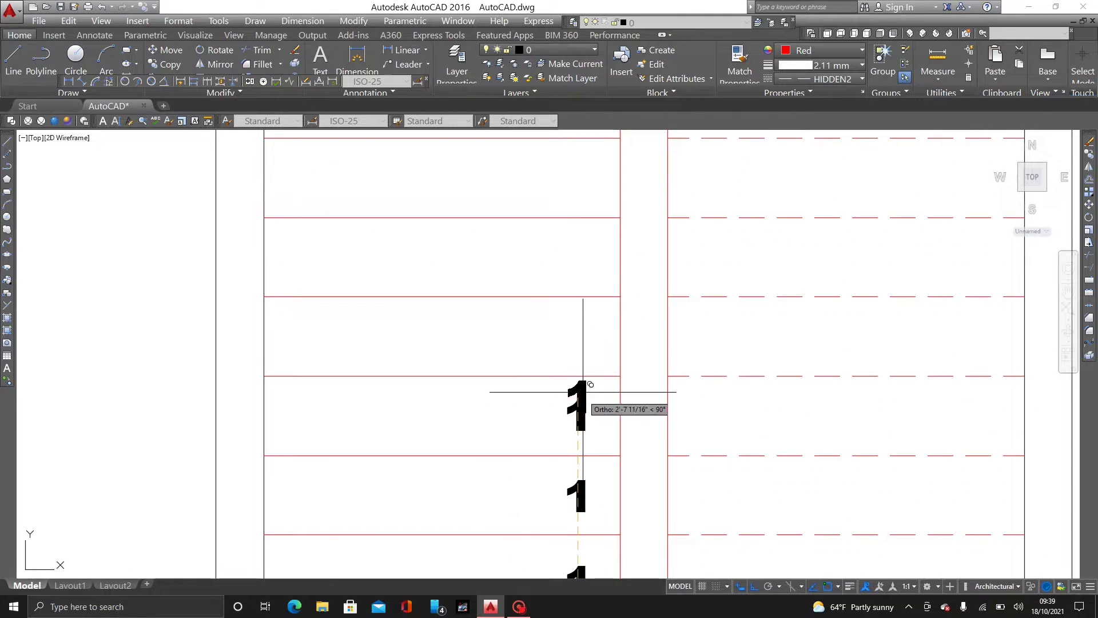
left_click(585, 331)
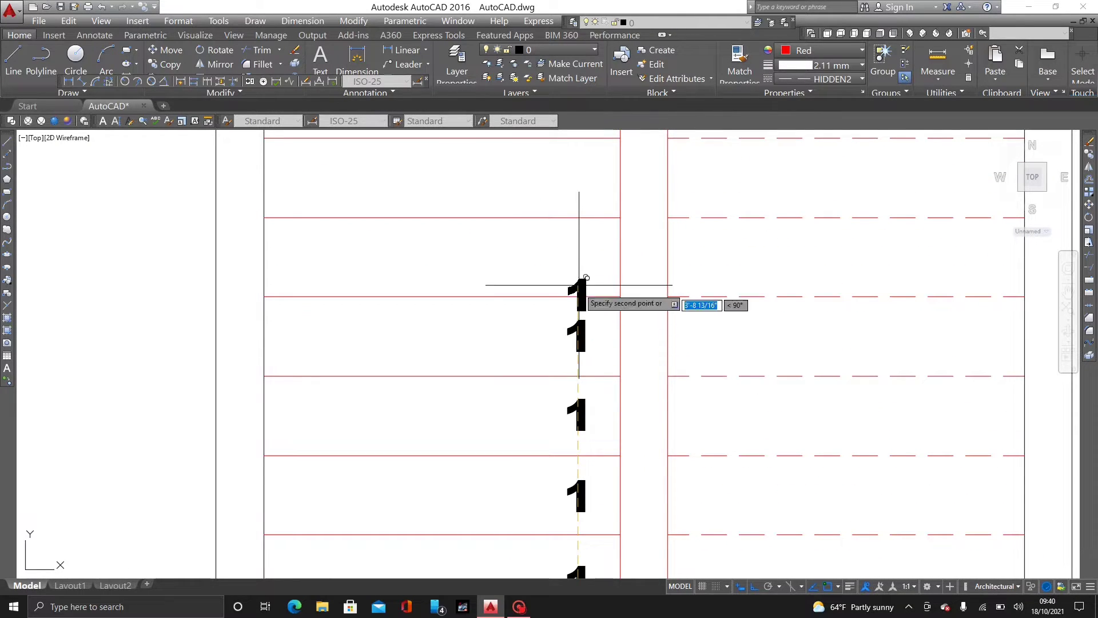
left_click(574, 254)
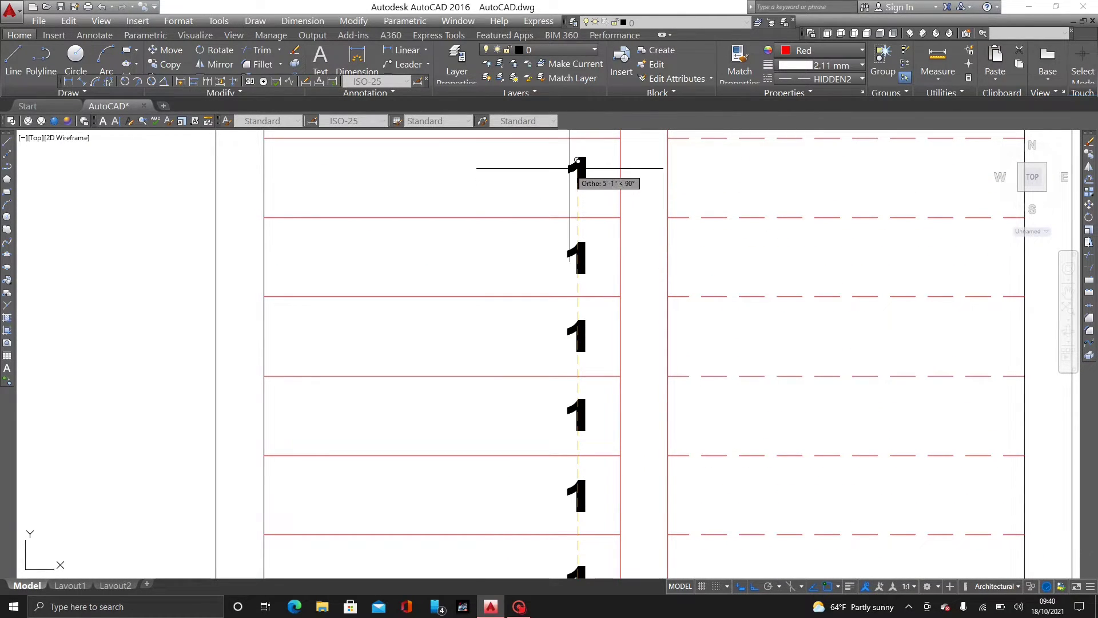
left_click(570, 163)
middle_click_drag(570, 164, 573, 362)
scroll(575, 364, "up", 2)
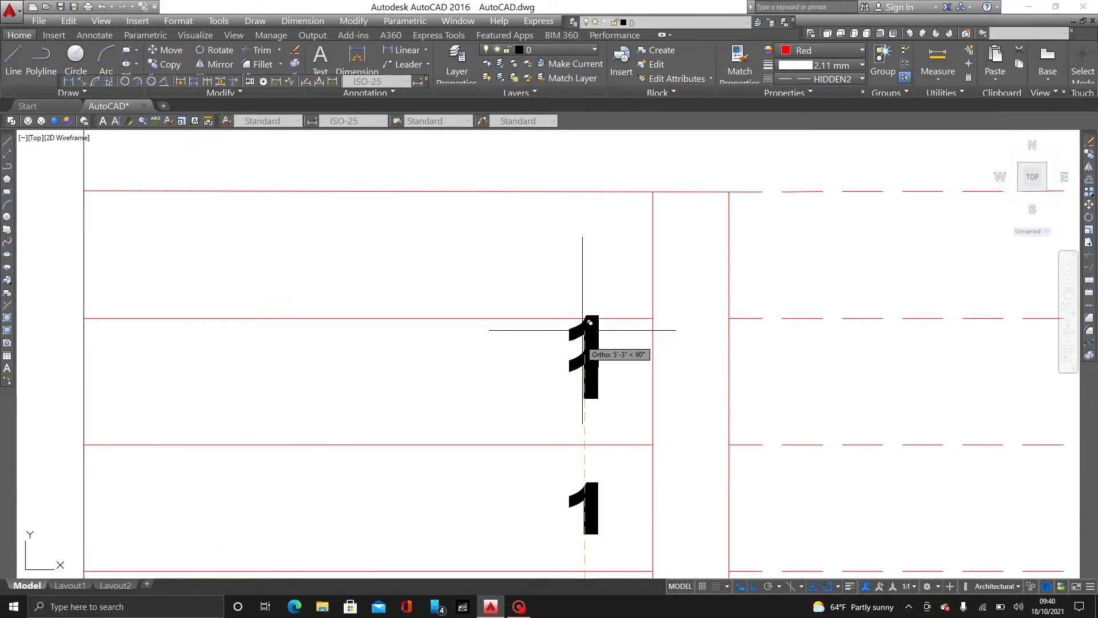
left_click(592, 260)
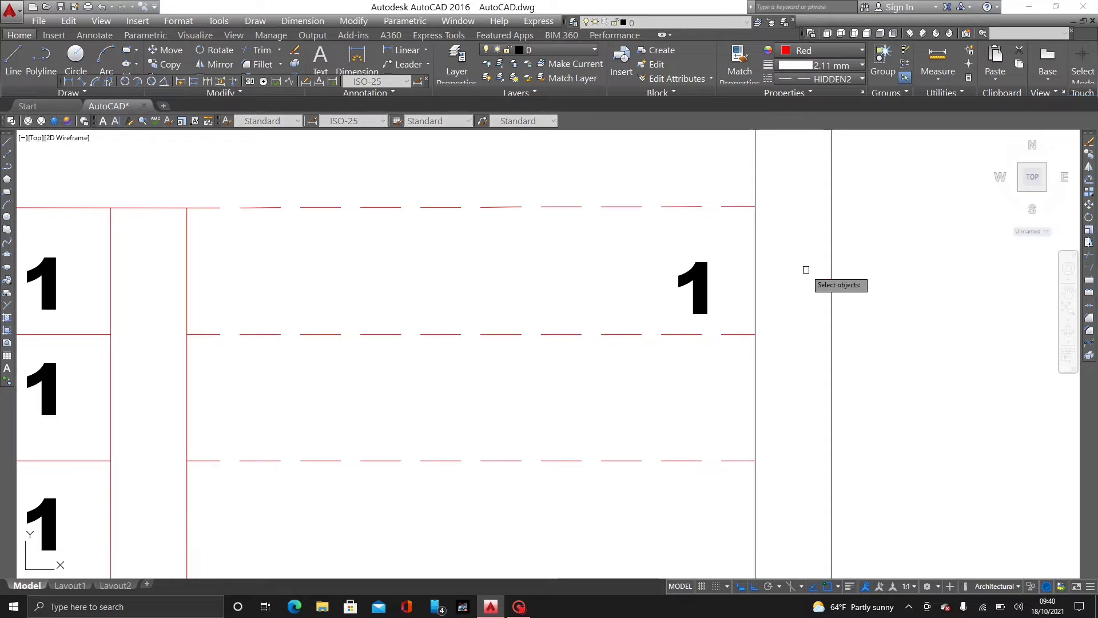
Copy the number 1 in the right flight's top tread straight down into each of the seven treads below it
left_click(713, 251)
left_click(647, 321)
key("Return")
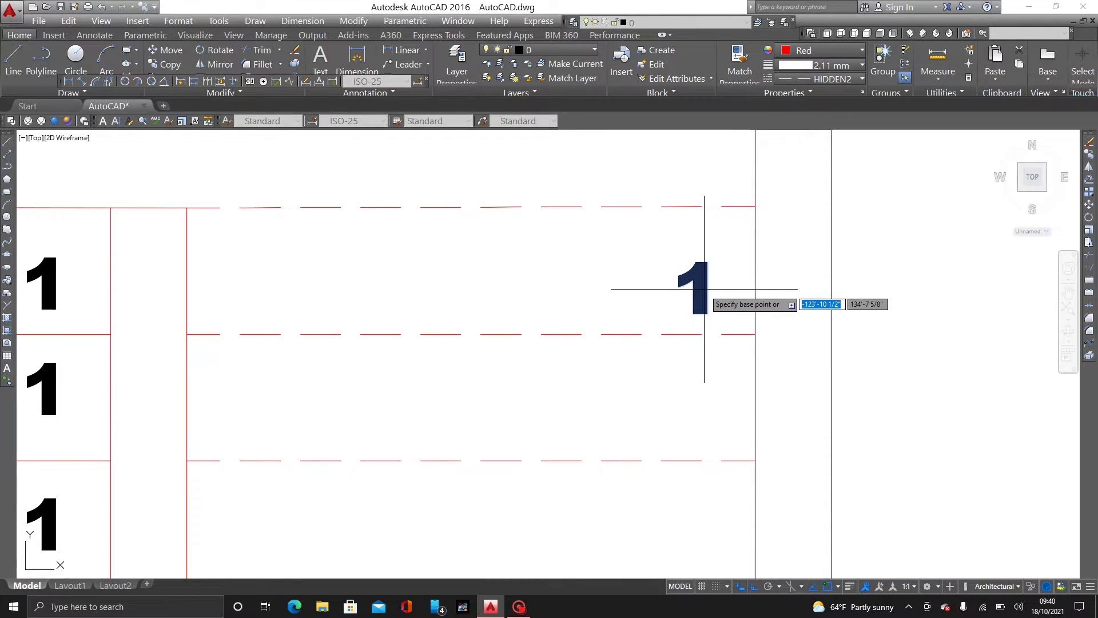
left_click(708, 290)
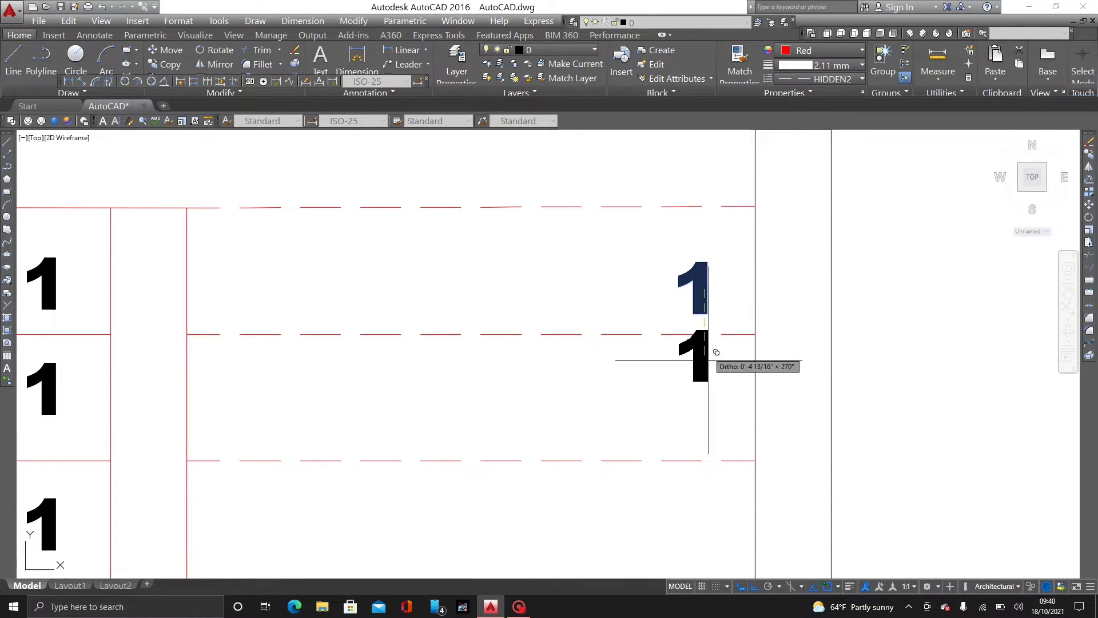
left_click(709, 405)
middle_click_drag(708, 407, 739, 167)
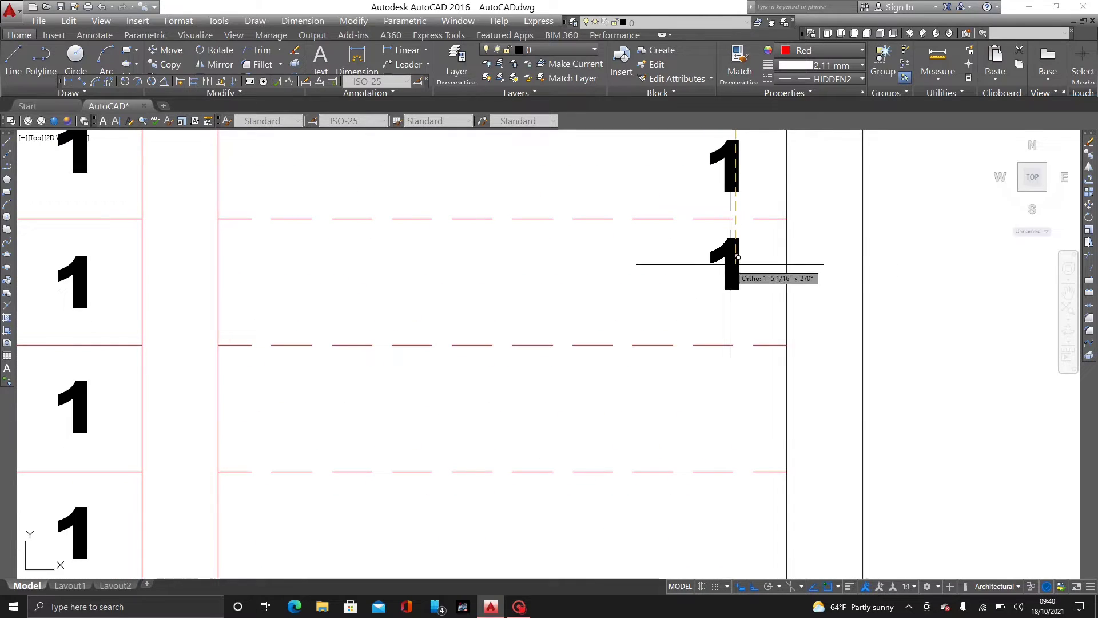
left_click(738, 304)
middle_click_drag(739, 299, 723, 209)
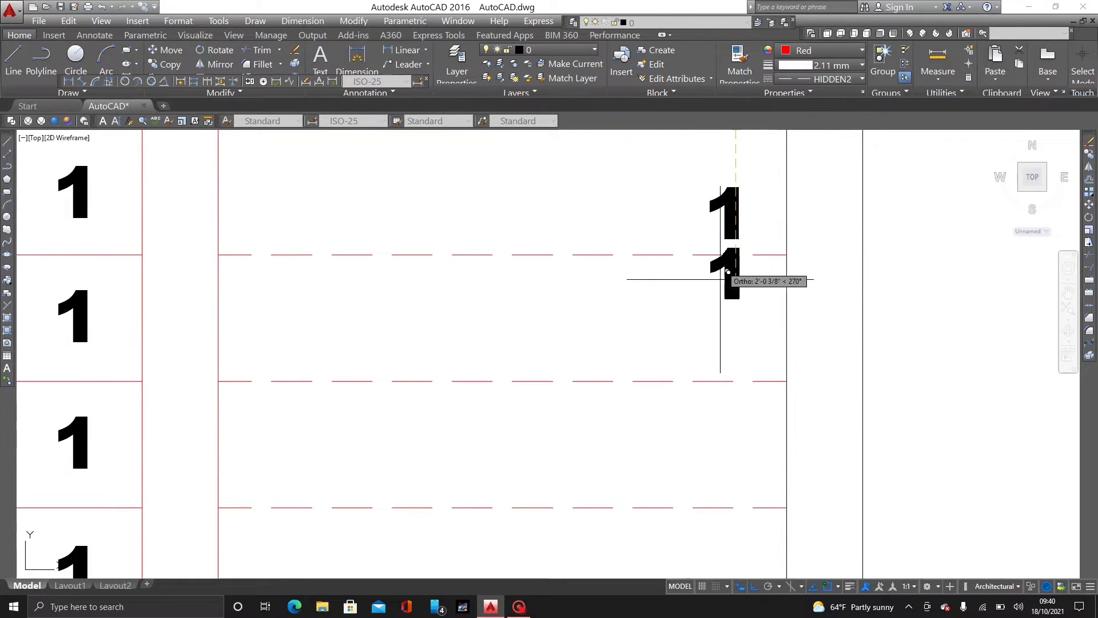
left_click(726, 327)
middle_click_drag(728, 314, 726, 147)
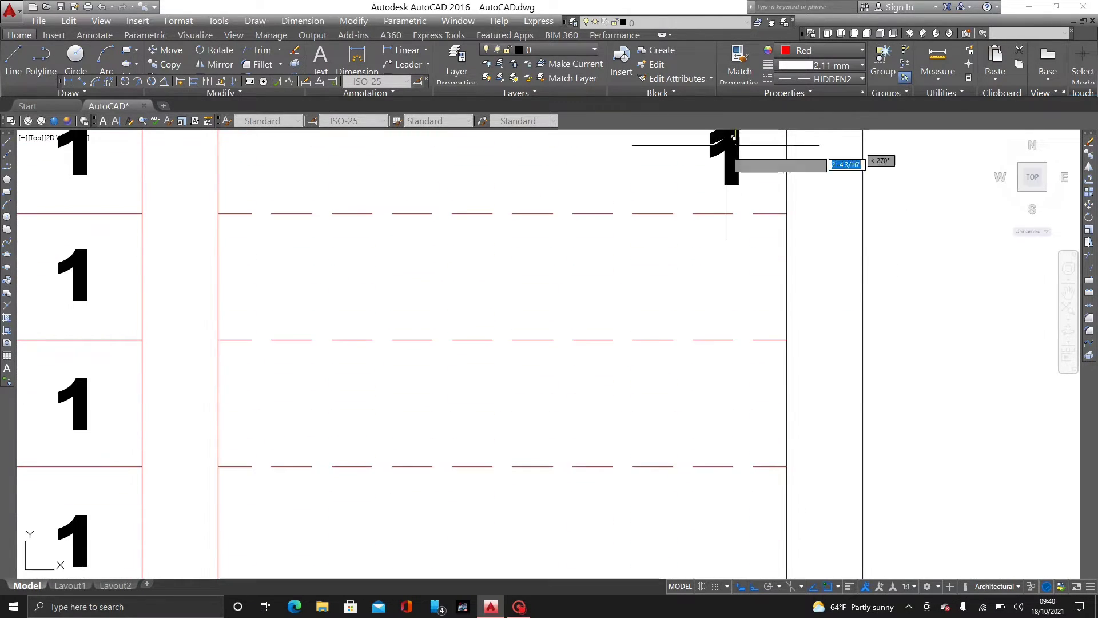
mouse_move(725, 276)
middle_mouse_down()
mouse_move(727, 288)
mouse_move(711, 246)
mouse_move(712, 151)
middle_mouse_up()
left_click(710, 287)
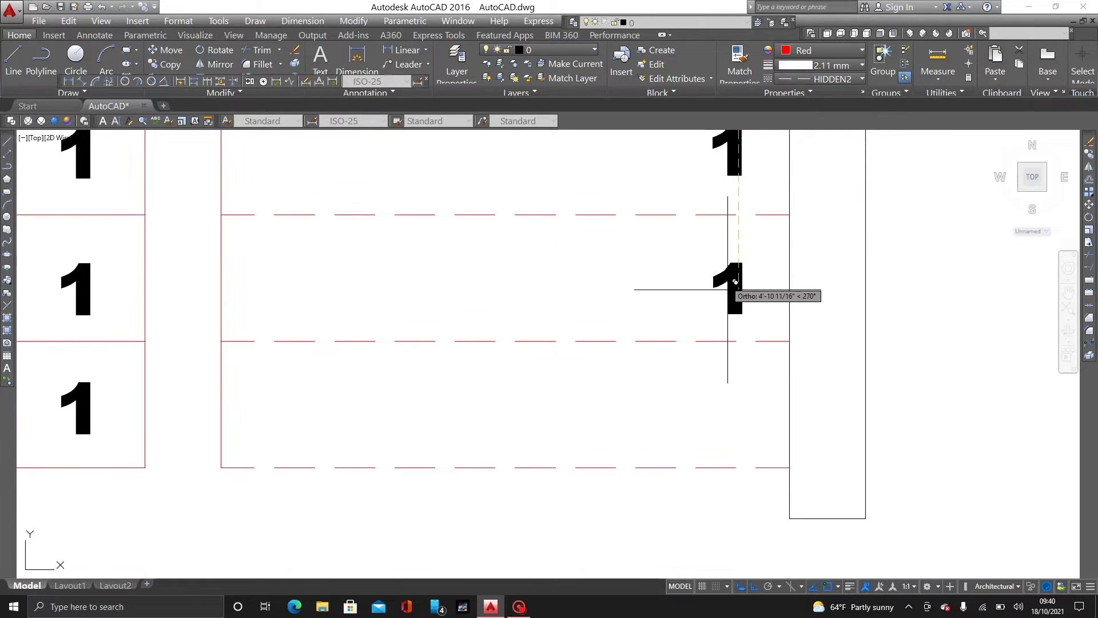
left_click(738, 269)
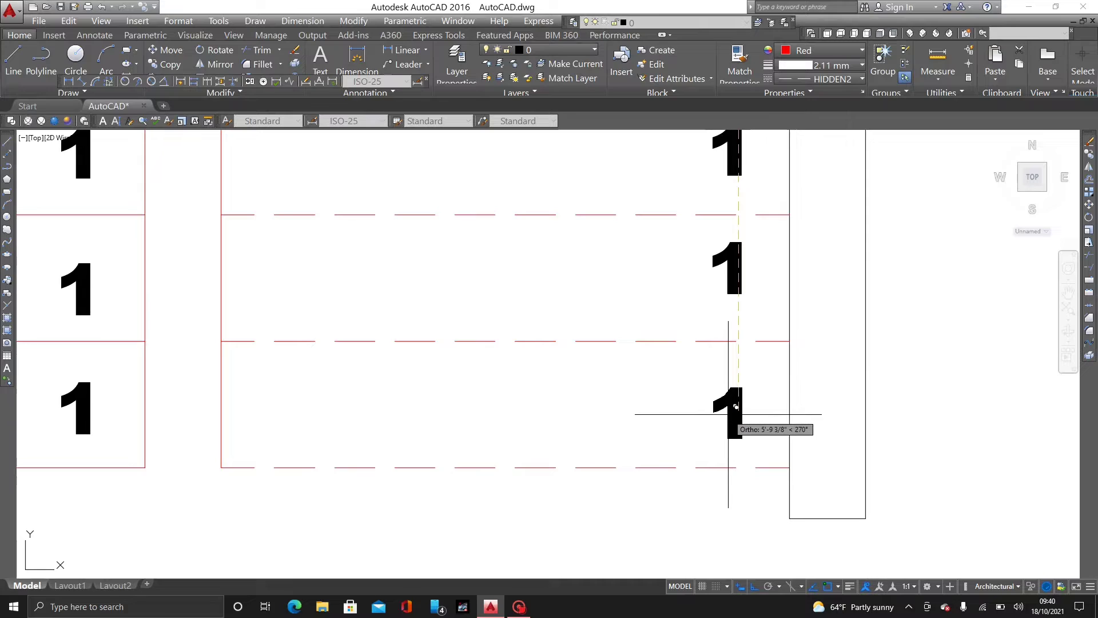
left_click(729, 413)
key("Escape")
Start the TCOUNT command and select the left flight's number 1 texts one by one from the lowest tread upward
scroll(505, 328, "down", 2)
middle_click_drag(505, 329, 766, 431)
scroll(610, 358, "down", 2)
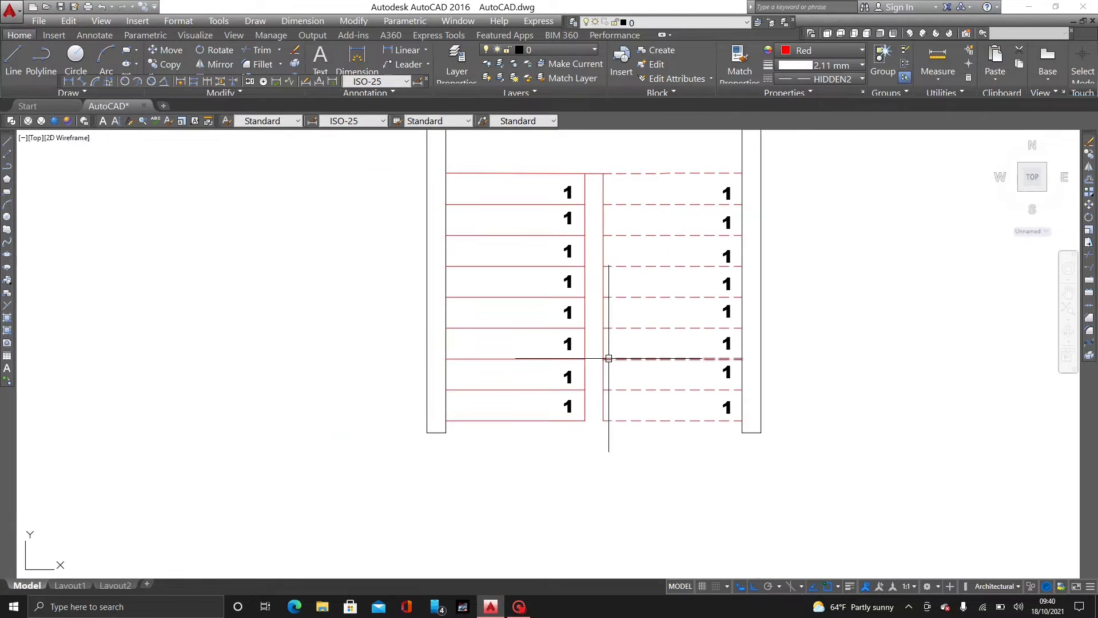
scroll(600, 359, "down", 1)
middle_click_drag(599, 359, 642, 399)
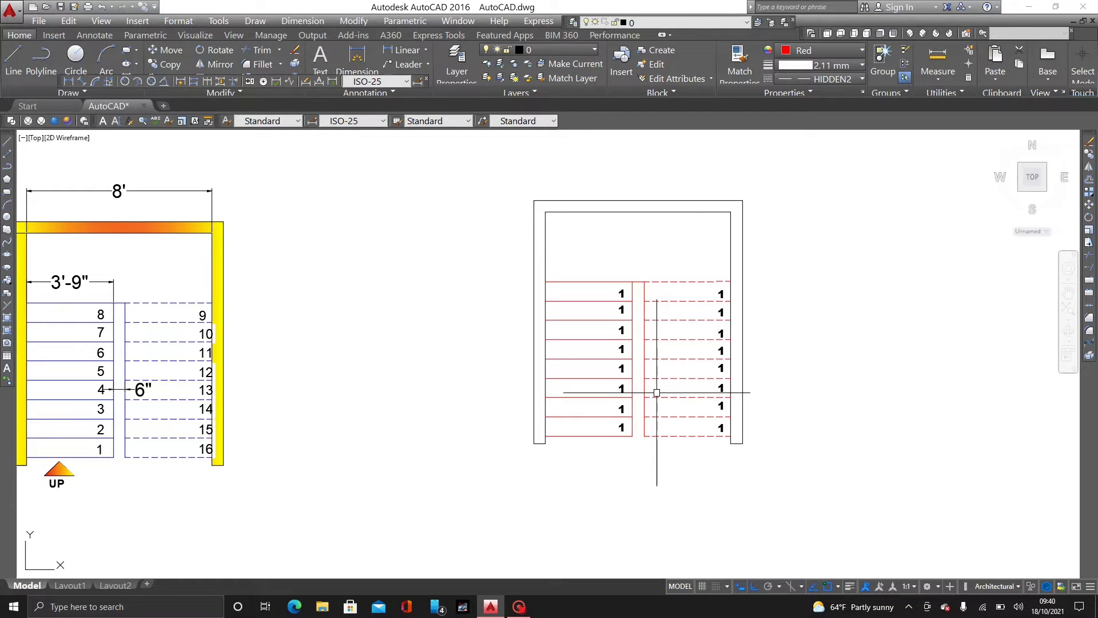
scroll(633, 351, "up", 4)
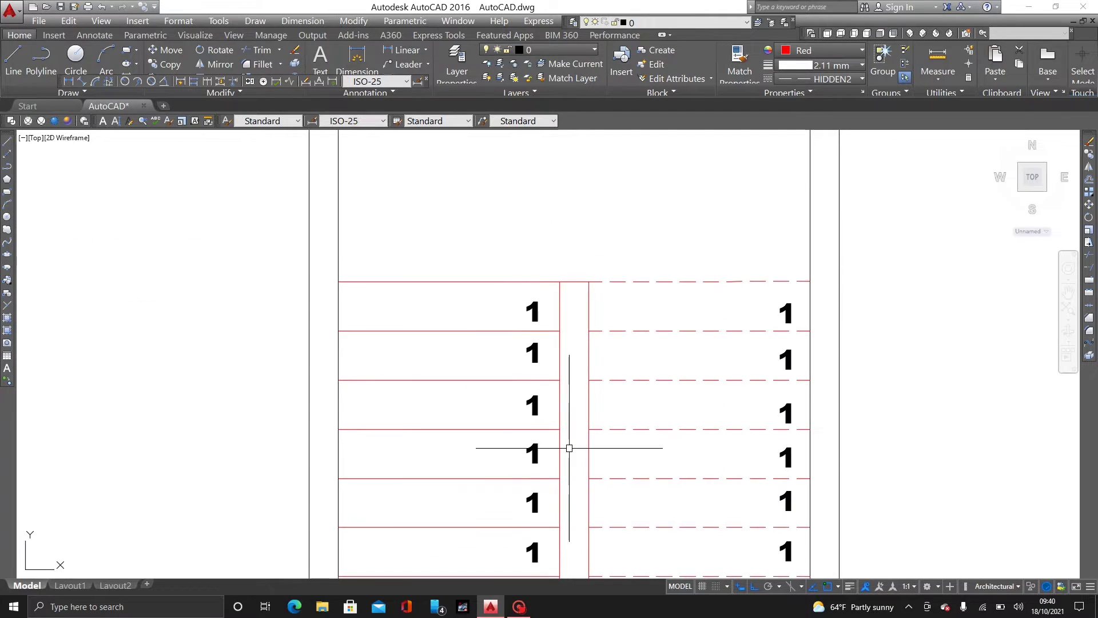
scroll(569, 447, "down", 4)
mouse_move(578, 424)
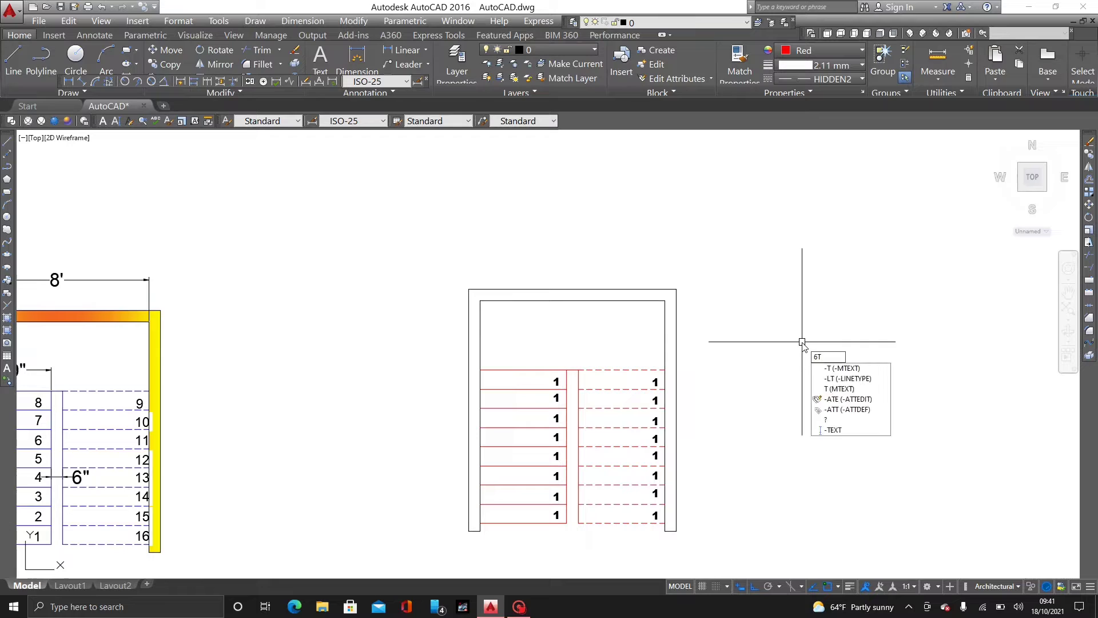
key("Escape")
type("TCASE")
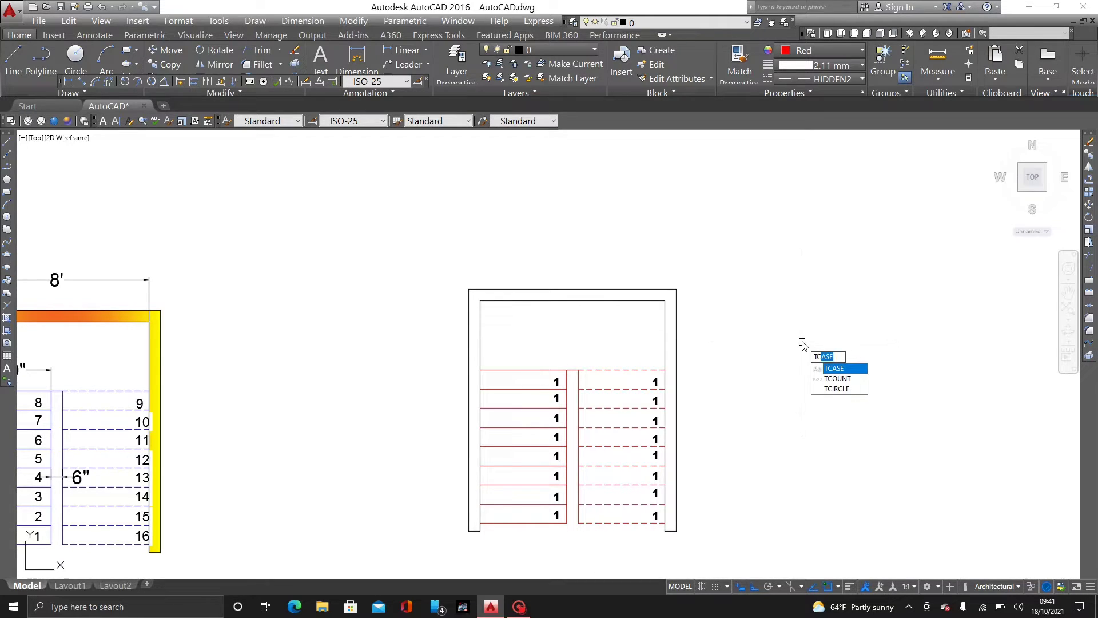
left_click(828, 379)
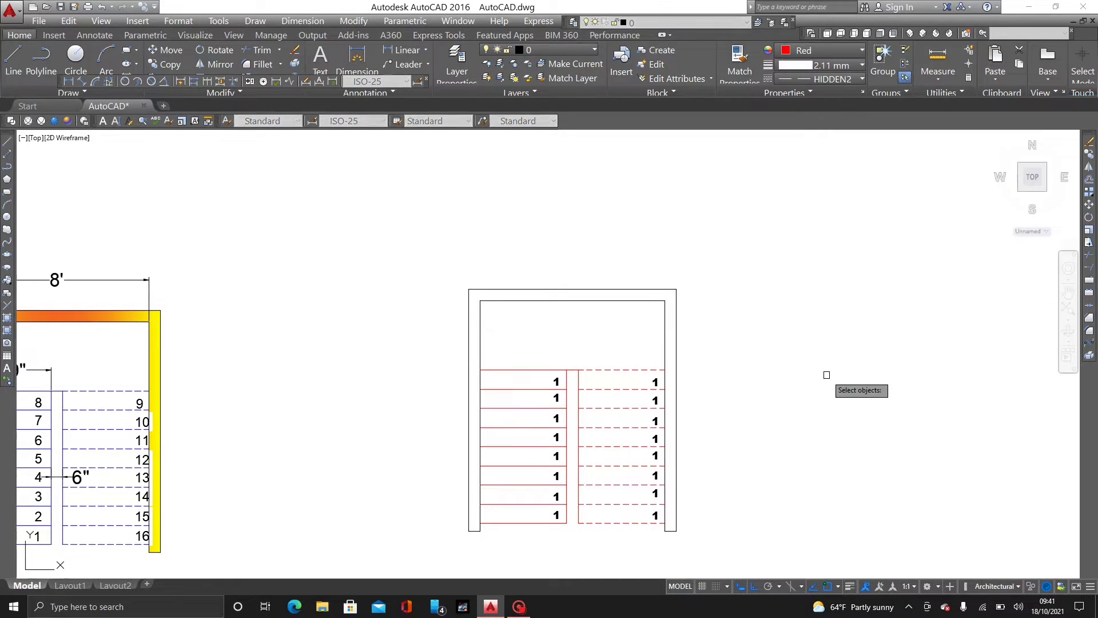
middle_click_drag(578, 531, 619, 455)
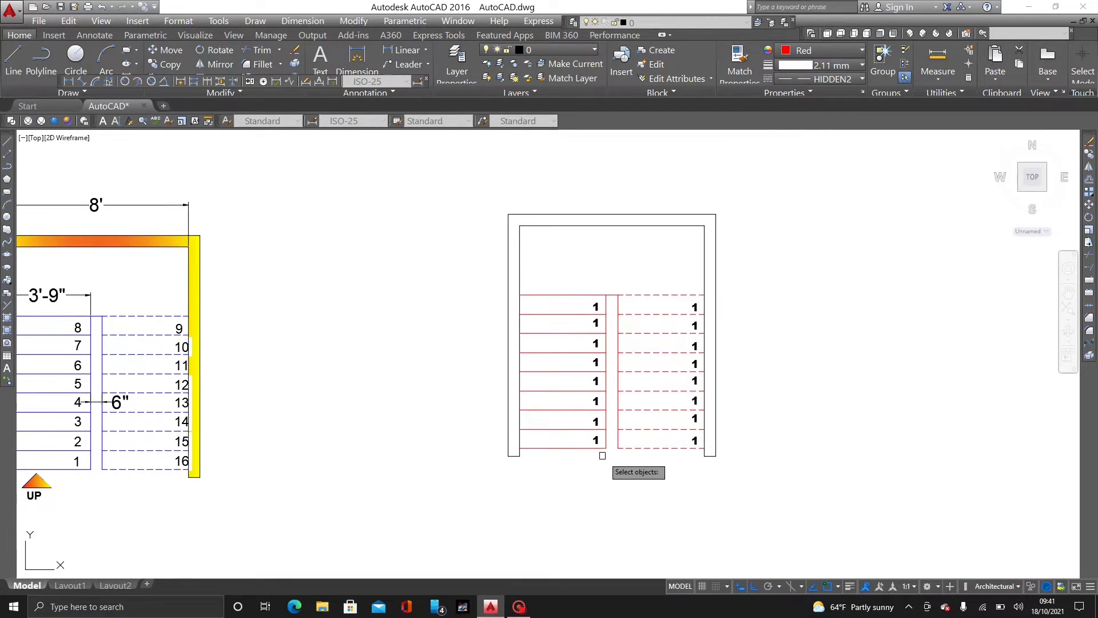
scroll(597, 439, "up", 4)
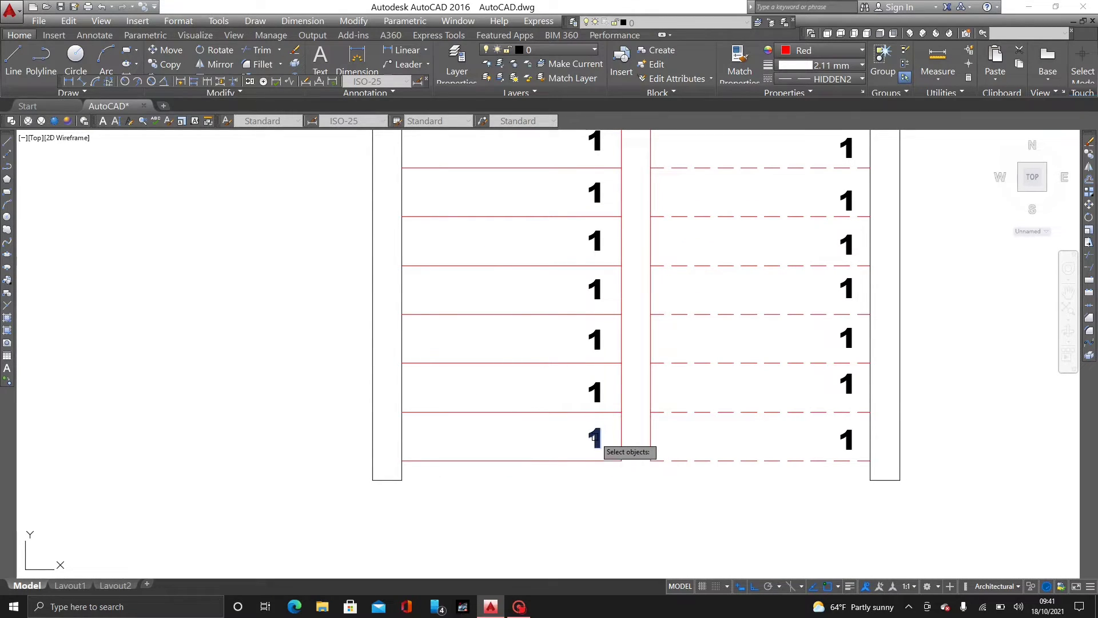
left_click(594, 438)
left_click(596, 393)
left_click(597, 340)
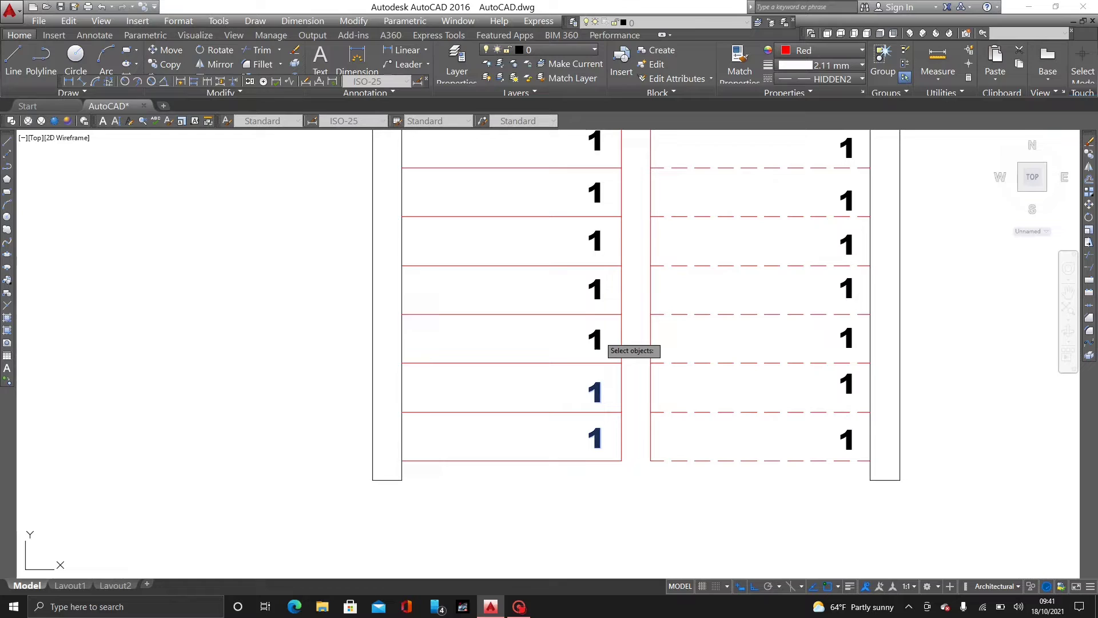
left_click(598, 290)
left_click(596, 240)
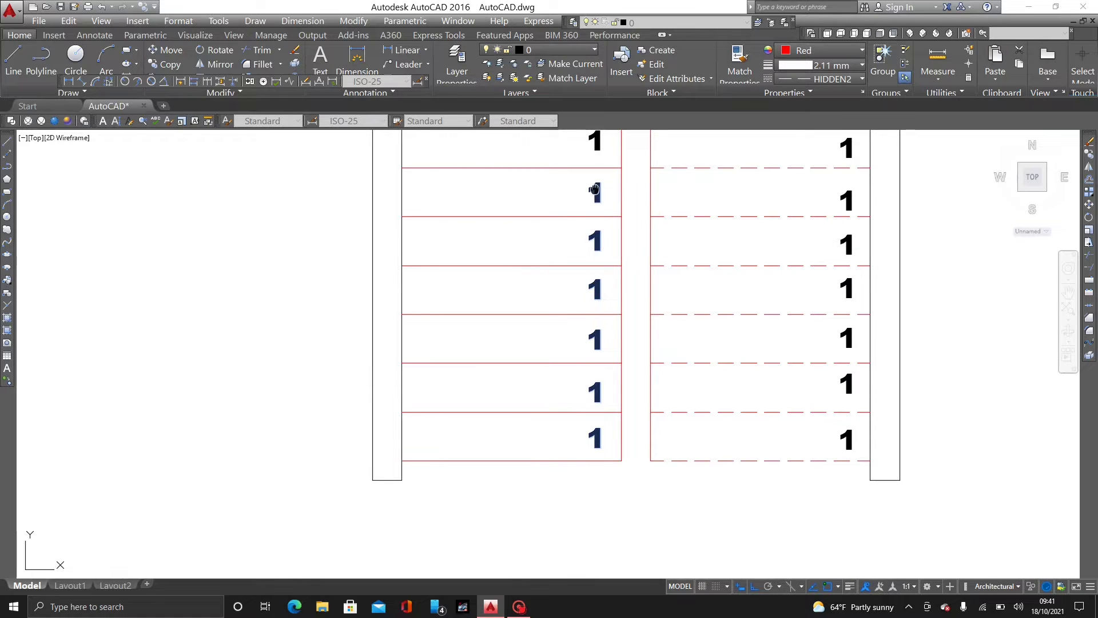
mouse_move(595, 190)
middle_mouse_down()
mouse_move(547, 304)
mouse_move(536, 385)
middle_mouse_up()
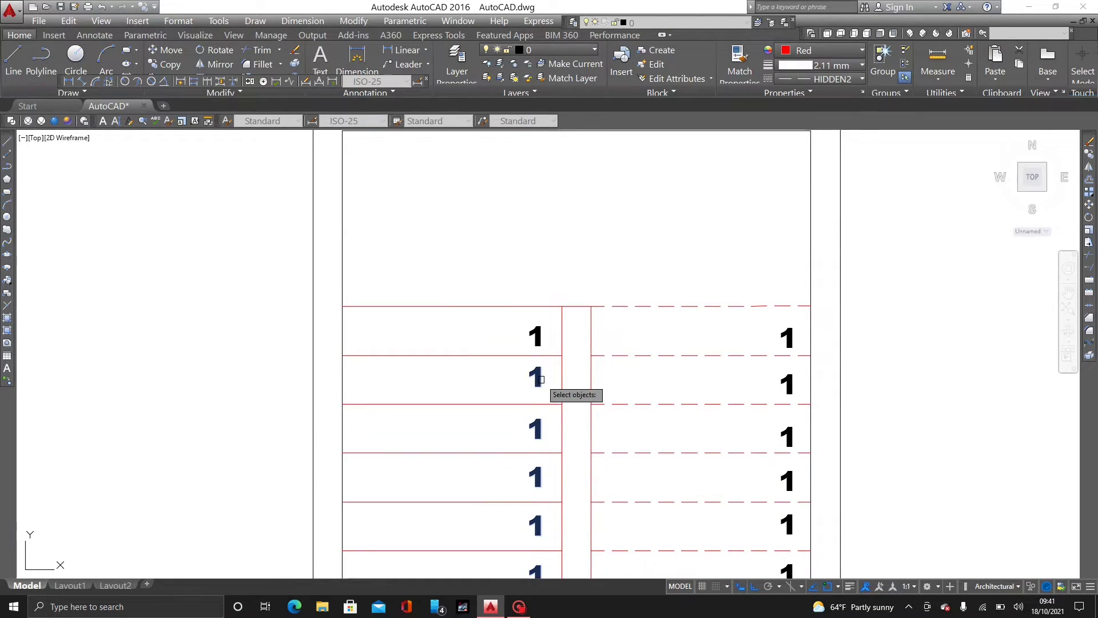
Add the right flight's number 1 texts to the selection one by one from the top tread down to the lowest
left_click(791, 342)
left_click(788, 385)
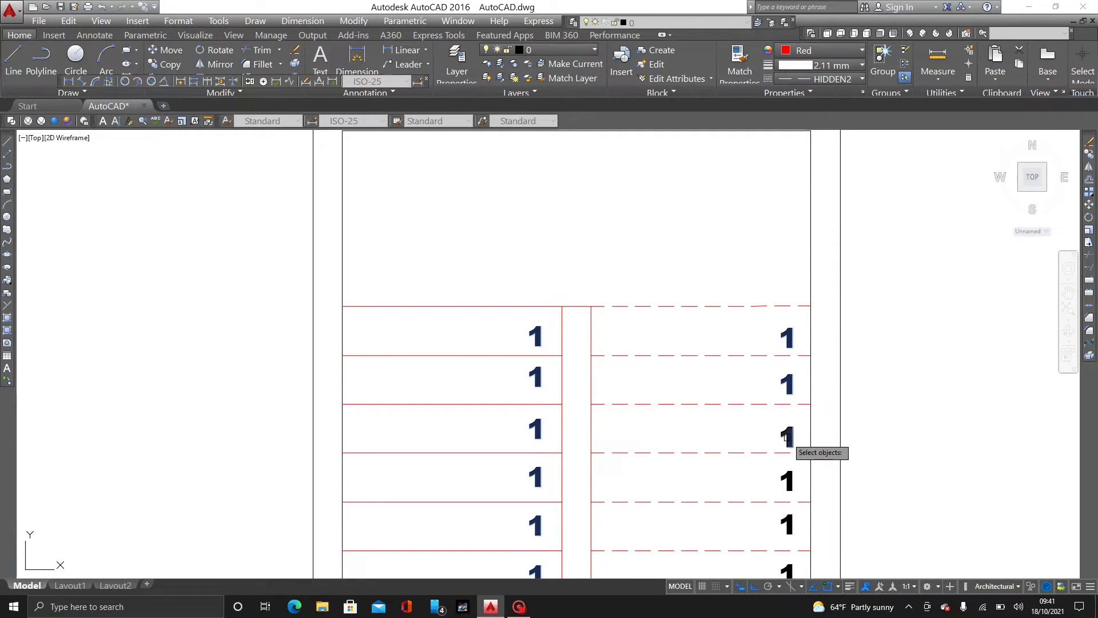
middle_click_drag(779, 429, 738, 242)
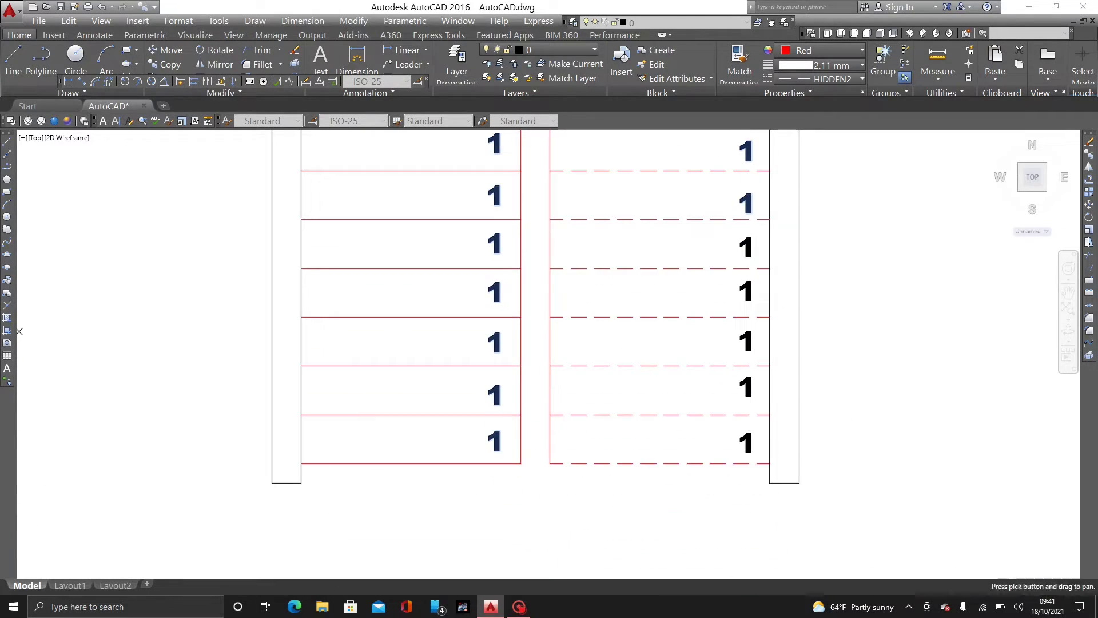
left_click(753, 254)
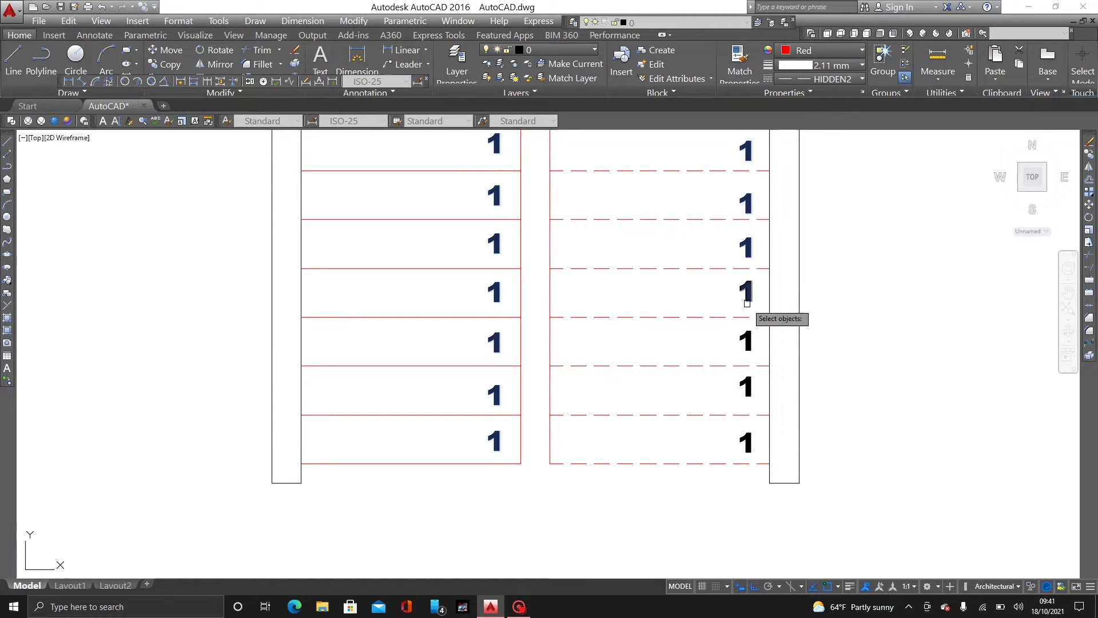
left_click(748, 293)
left_click(743, 338)
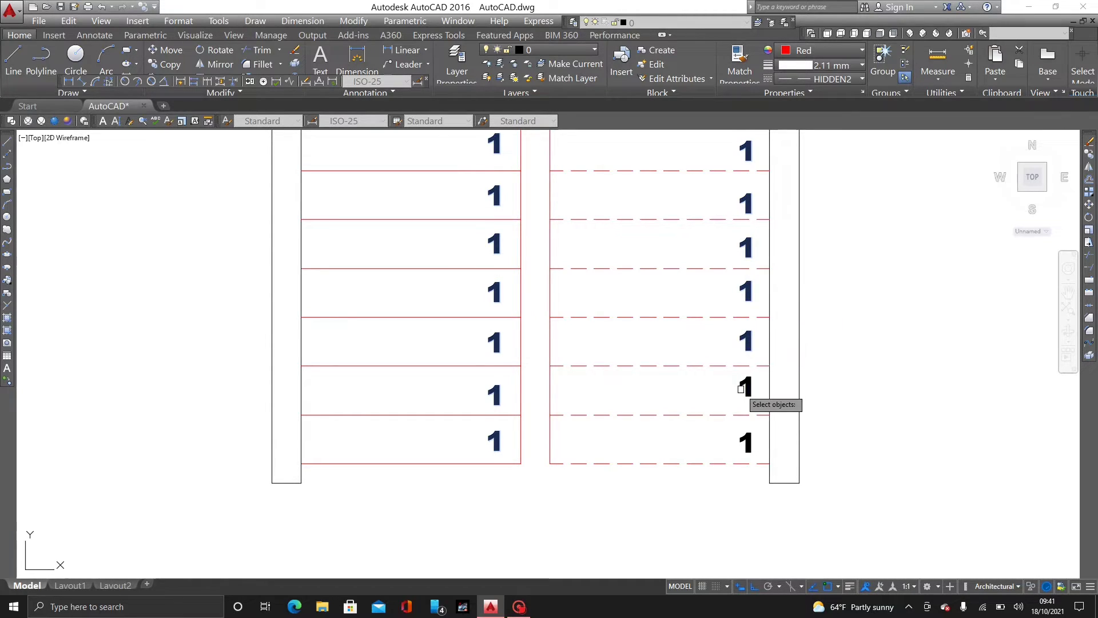
left_click(746, 385)
left_click(746, 442)
scroll(845, 324, "down", 2)
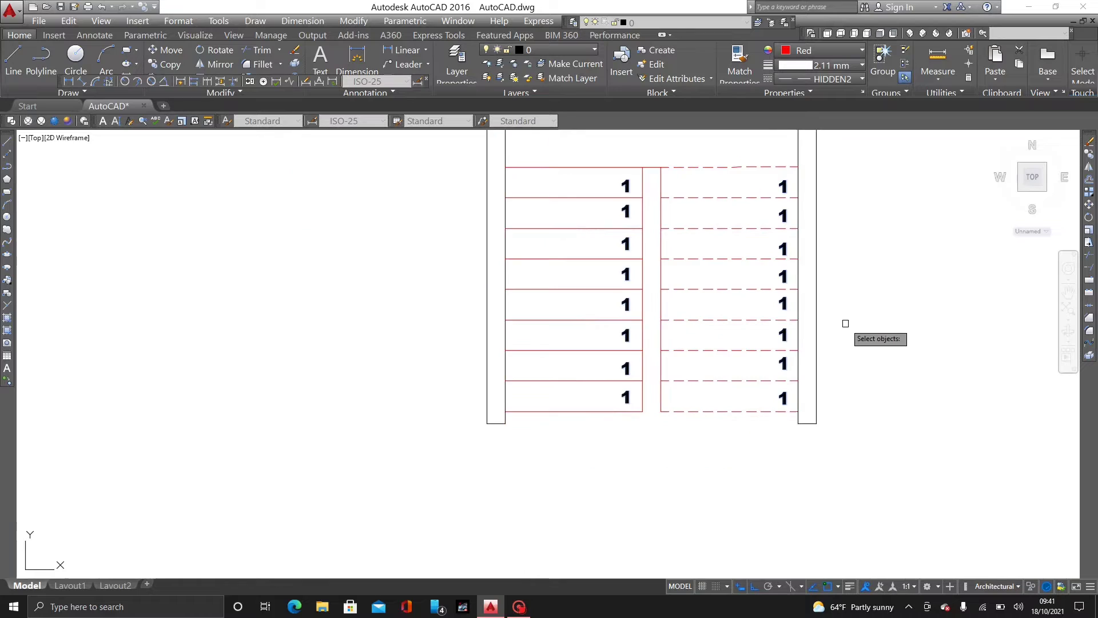
middle_click_drag(846, 324, 630, 415)
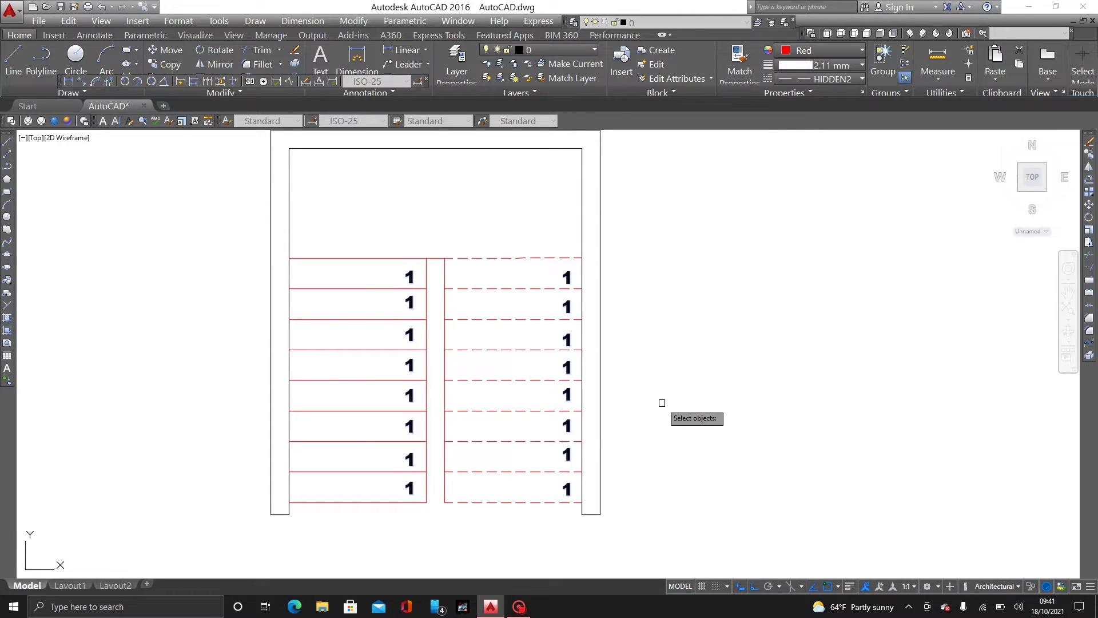
Number the selected texts in Select-order, starting at 1 with increment 1, using the Overwrite placement
key("Return")
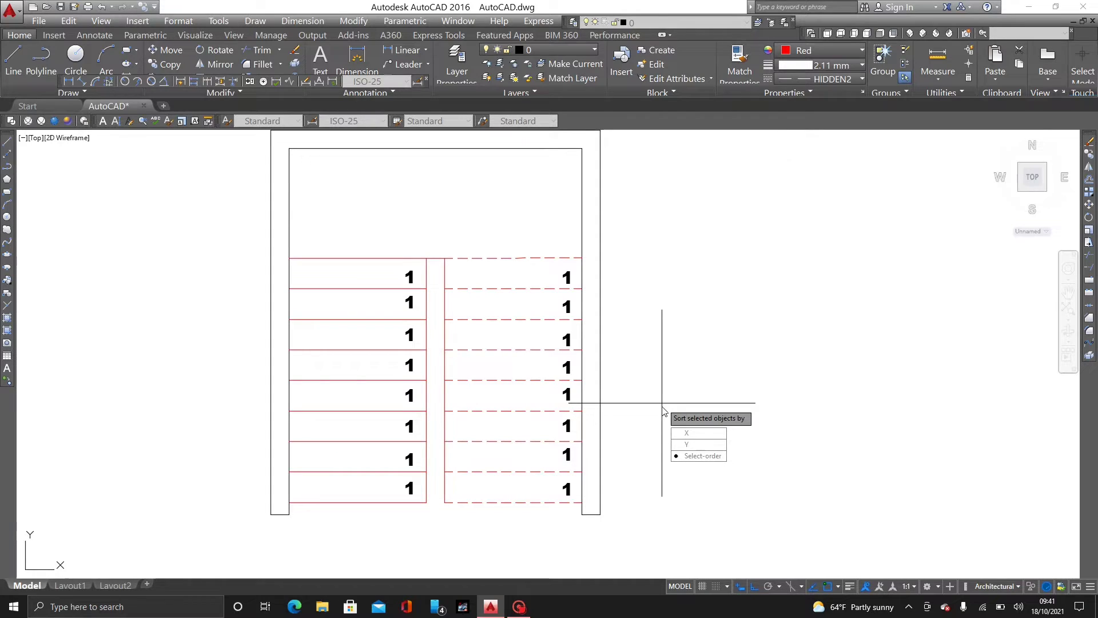
left_click(703, 456)
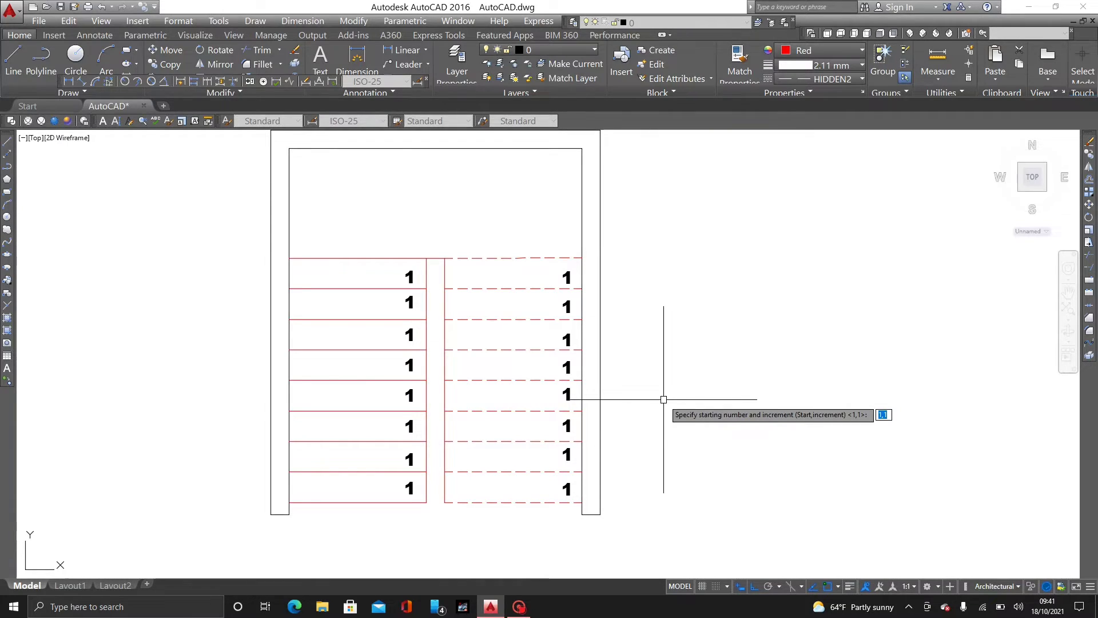
key("Return")
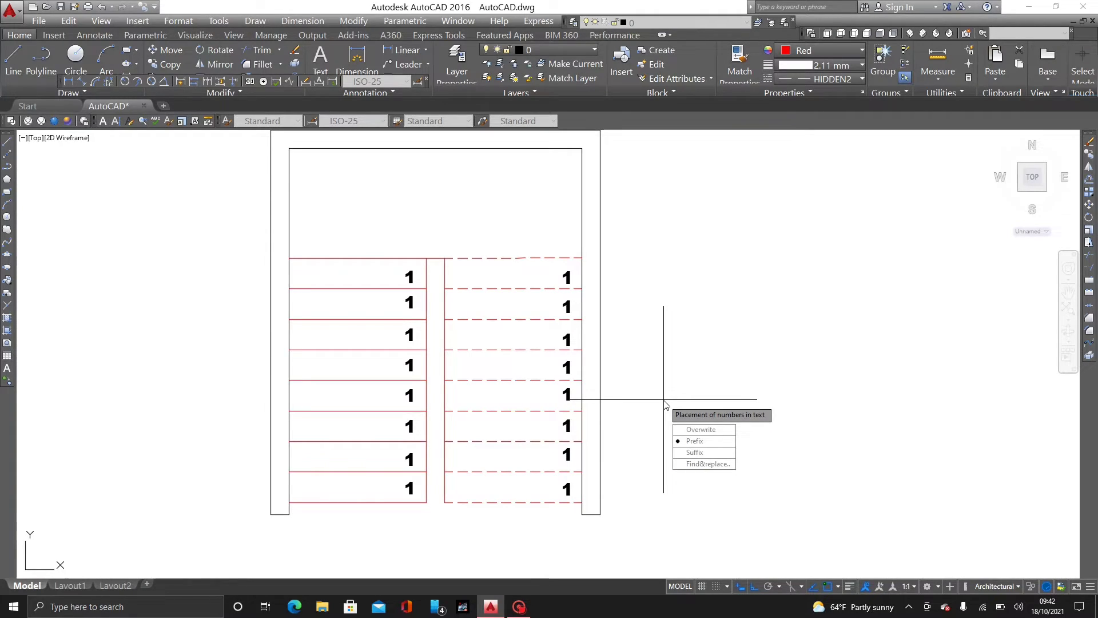
left_click(701, 429)
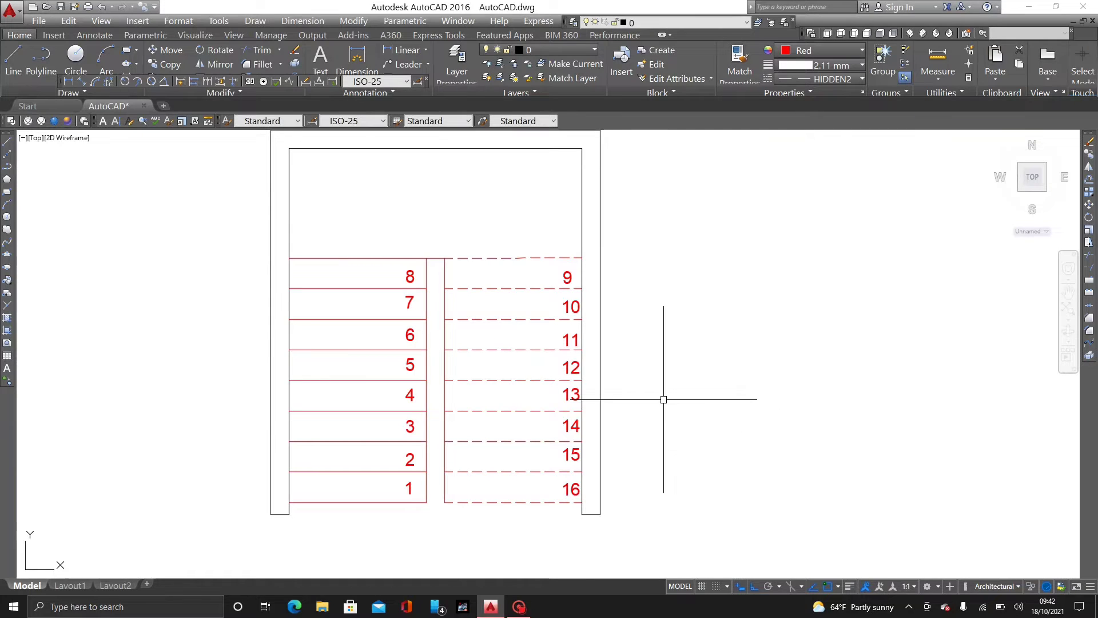
Draw a short horizontal base line below the left flight's first tread and a shorter vertical line up from its midpoint
middle_click_drag(544, 341, 745, 344)
scroll(700, 364, "down", 2)
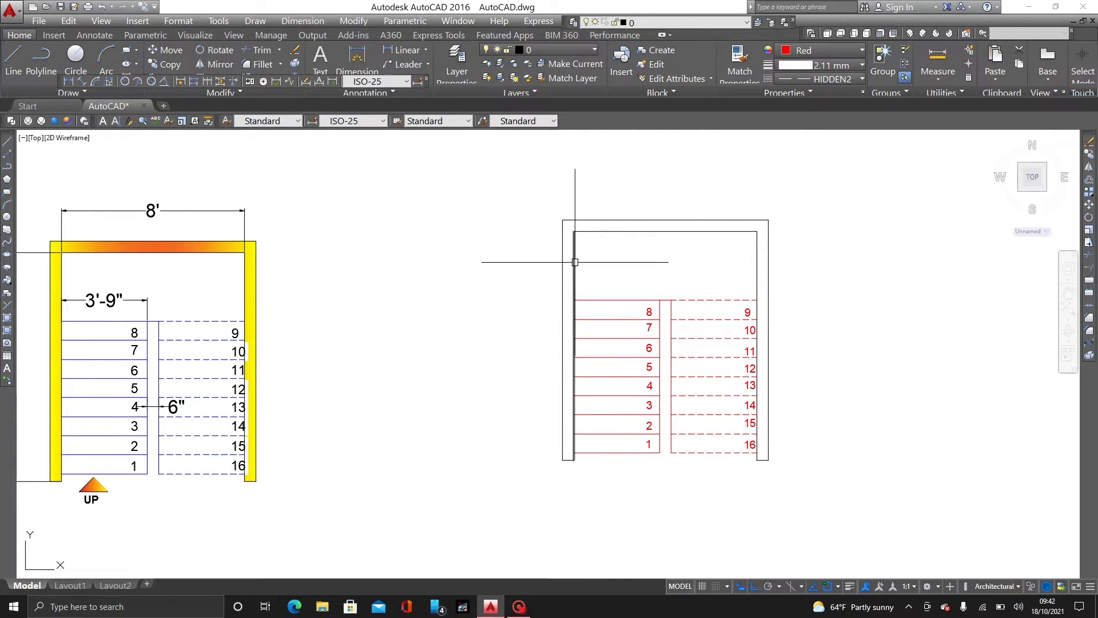
middle_click_drag(566, 298, 567, 192)
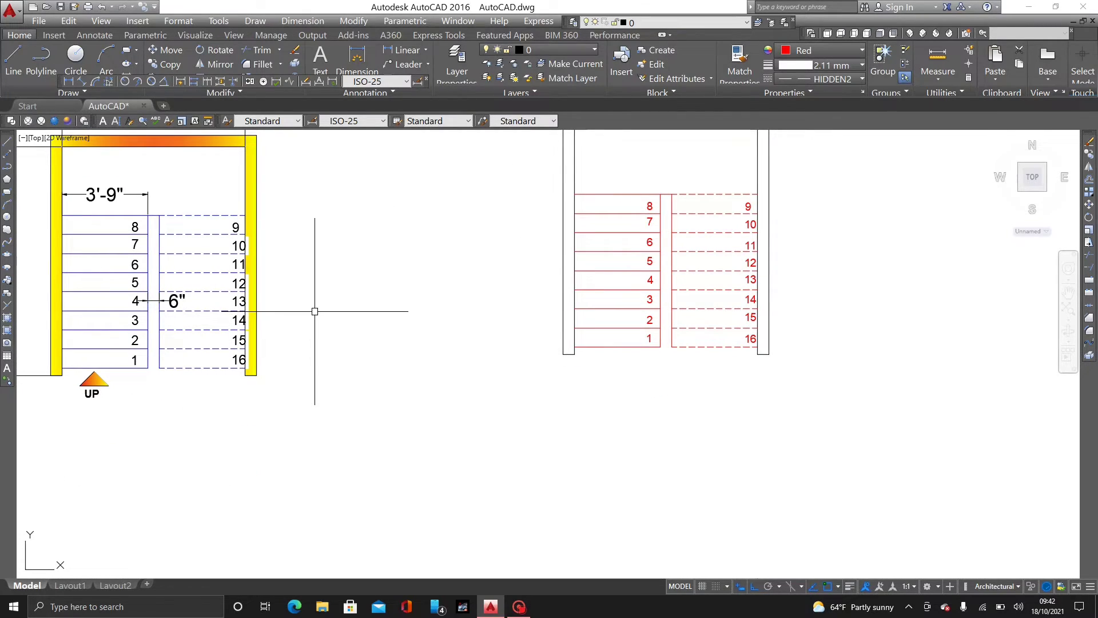
key("Return")
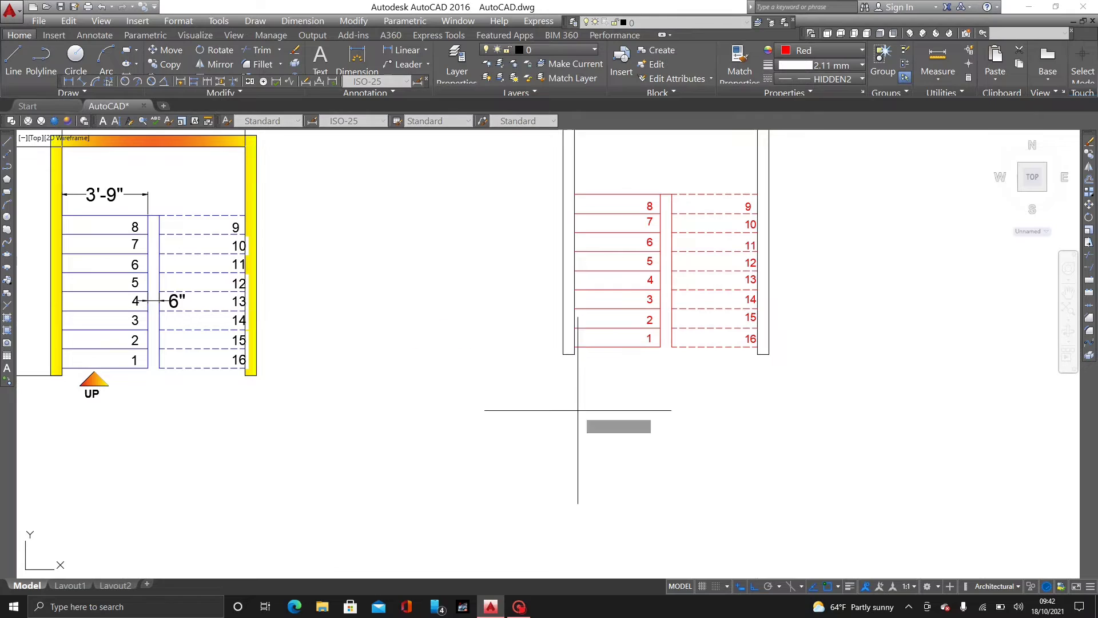
scroll(629, 321, "up", 2)
scroll(655, 406, "up", 2)
left_click(543, 402)
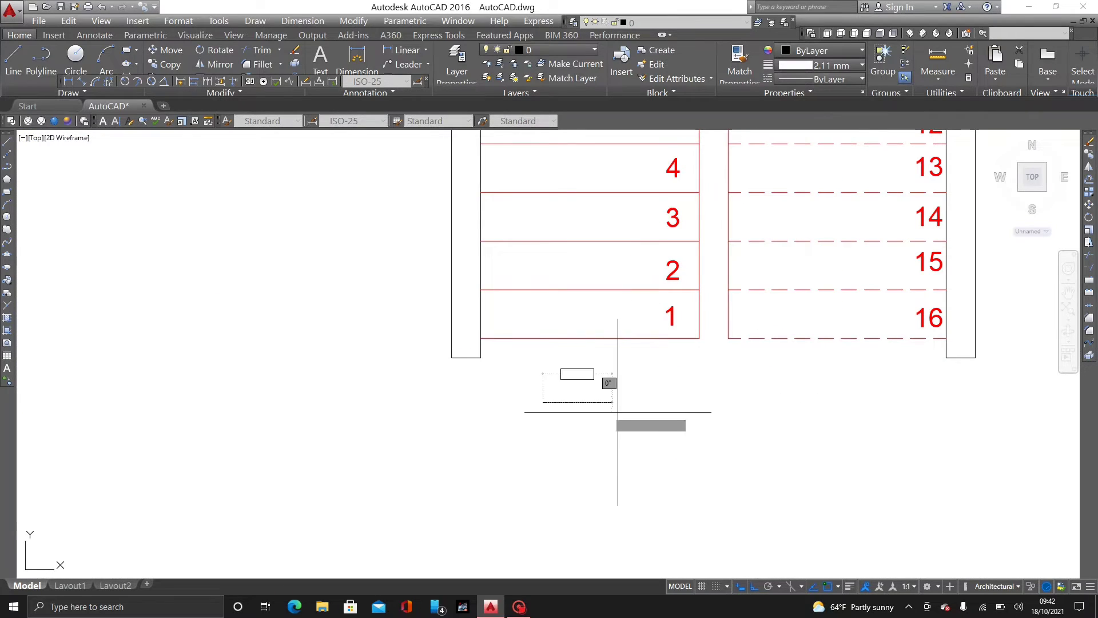
left_click(618, 407)
key("Return")
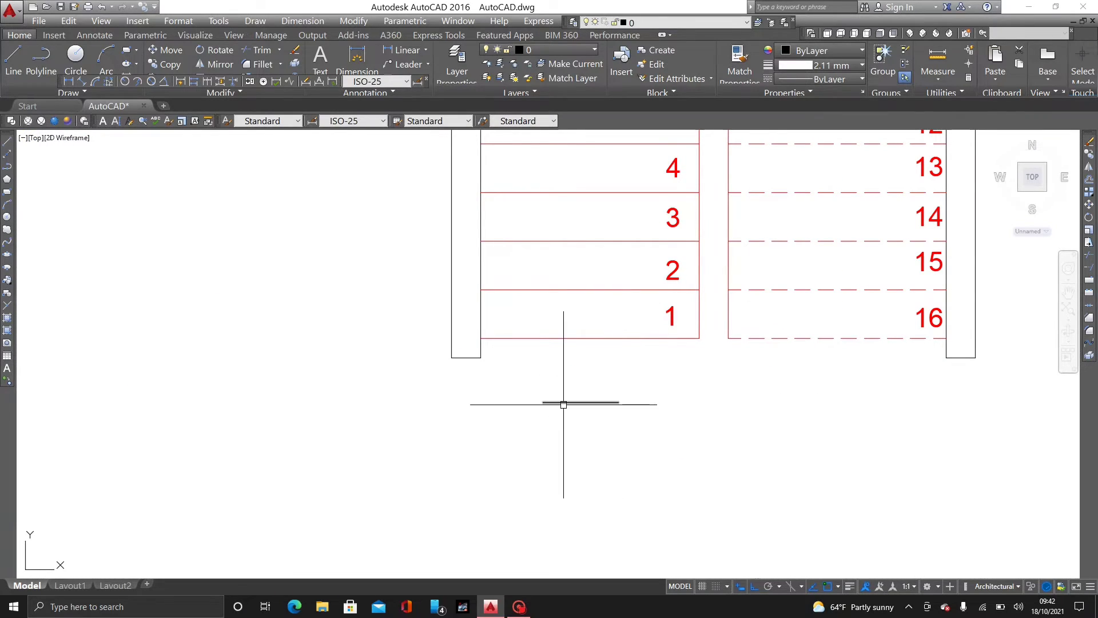
key("Return")
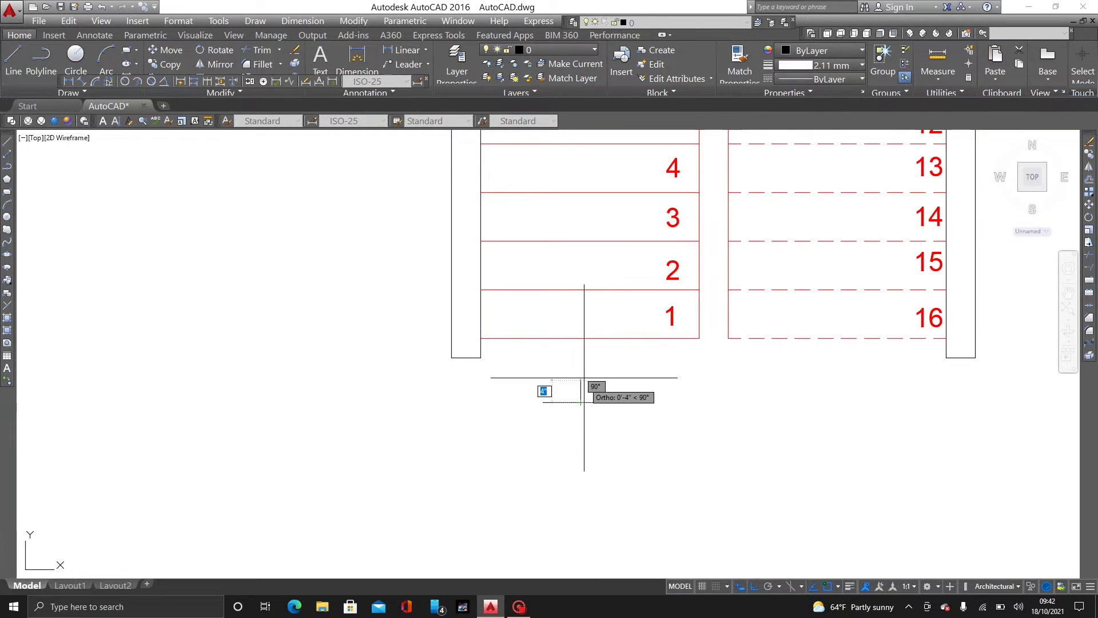
key("Escape")
Draw the arrow's left slanted side from the vertical line's upper end to the base line's left end
key("Return")
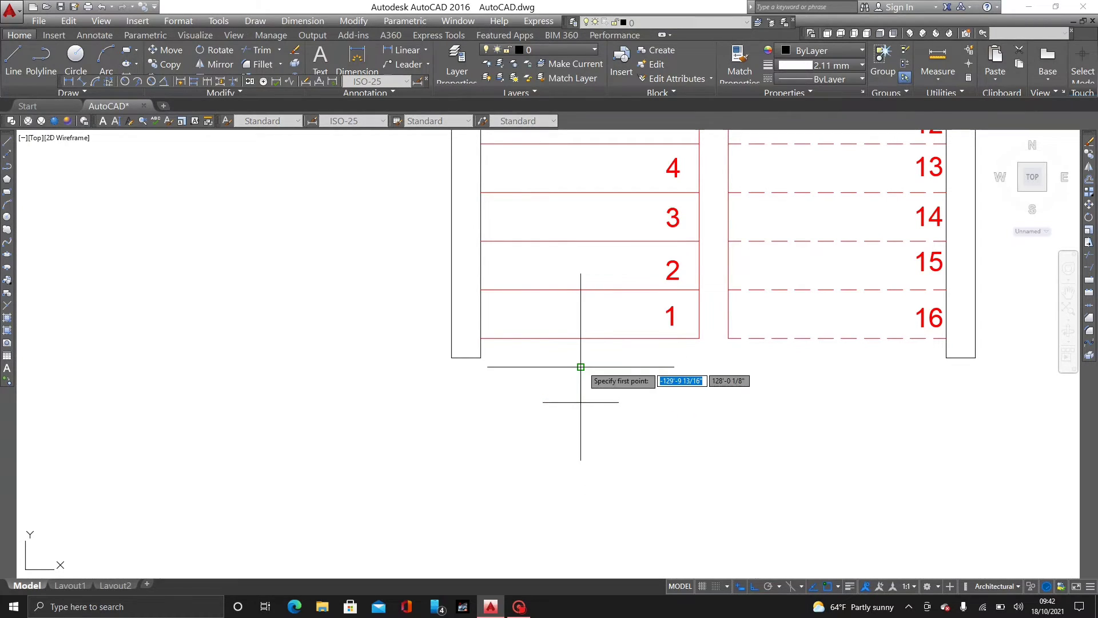
left_click(581, 366)
left_click(543, 402)
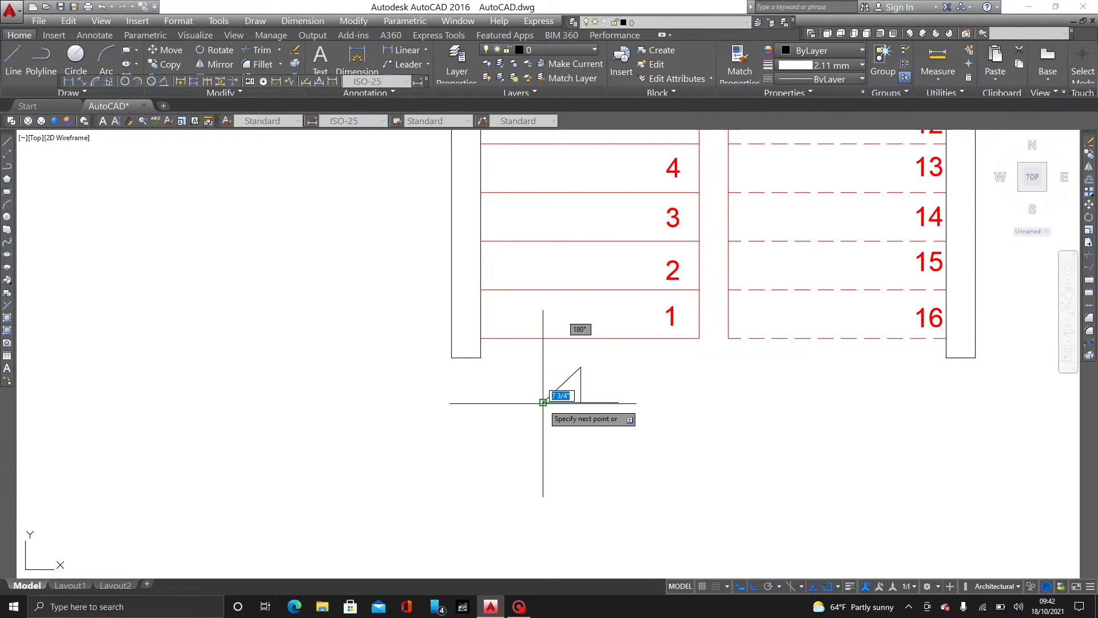
key("Return")
key("Return")
left_click(581, 367)
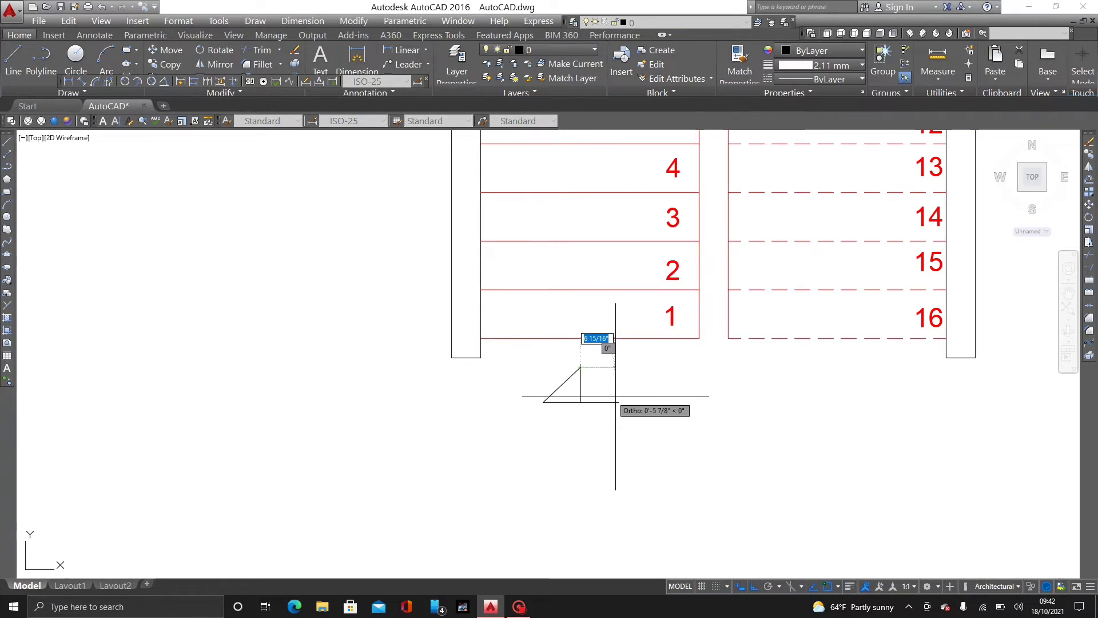
left_click(616, 402)
key("Return")
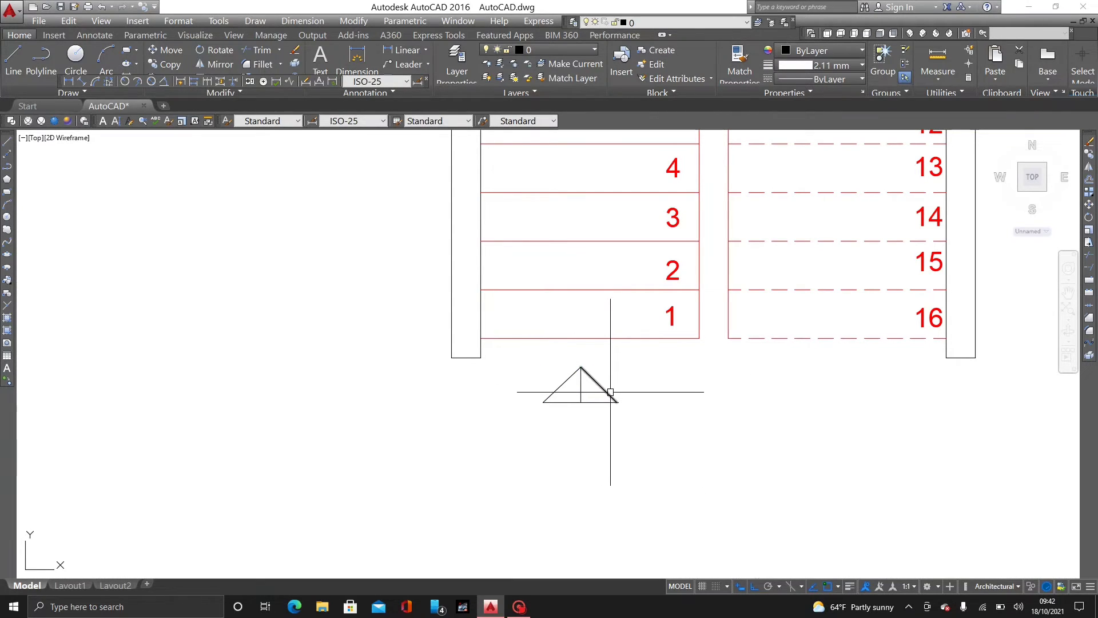
Draw the arrow's right slanted side from the apex to the base line's right end and delete the vertical centre line
key("Return")
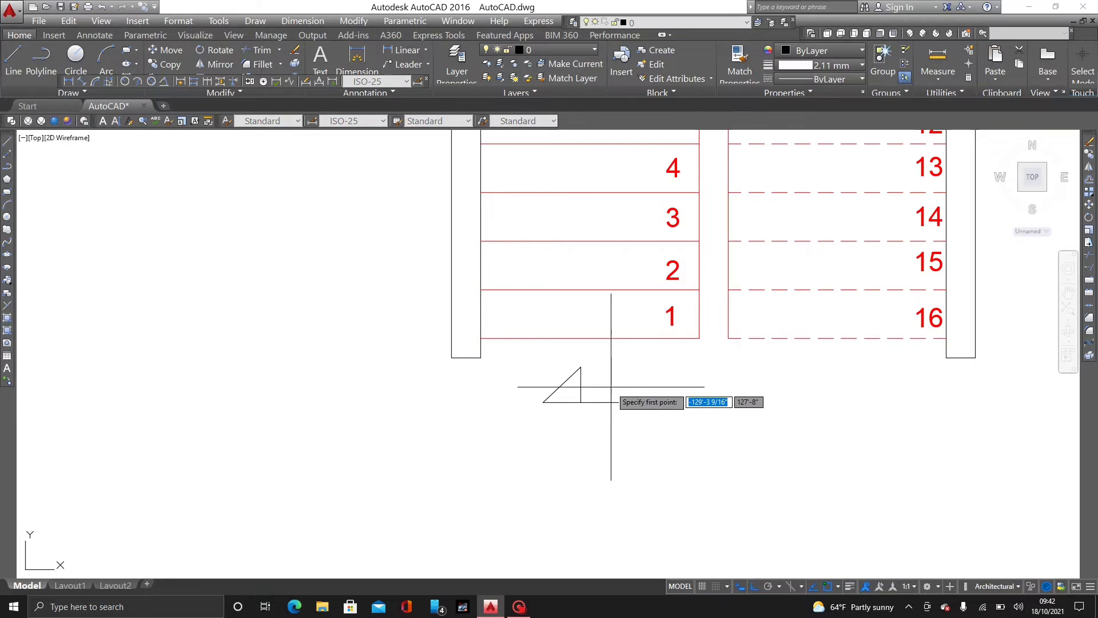
left_click(580, 367)
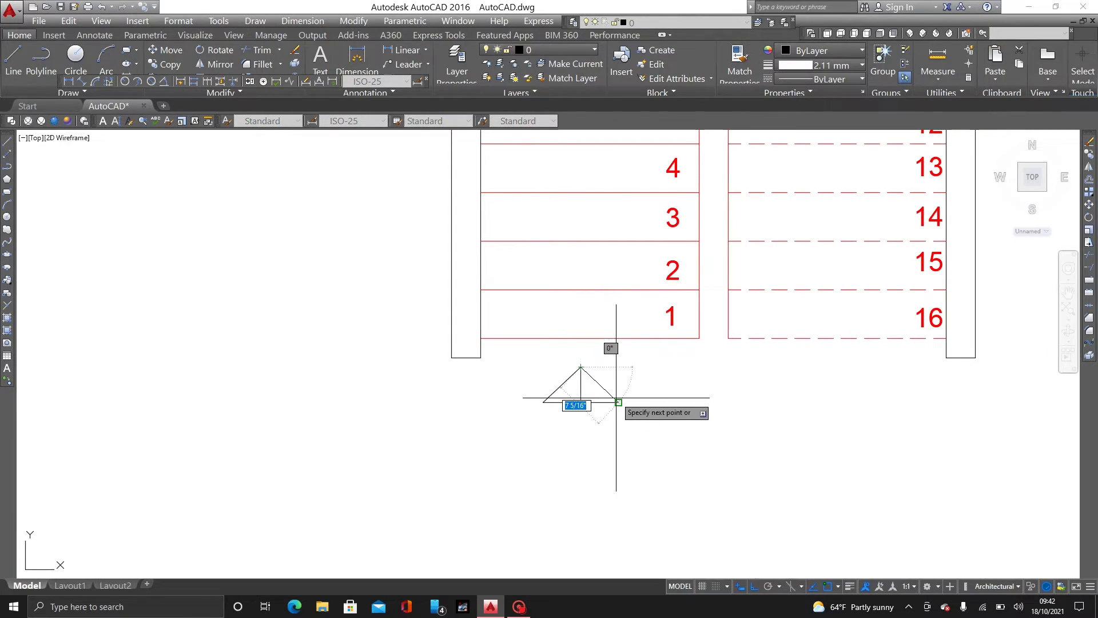
left_click(618, 402)
key("Return")
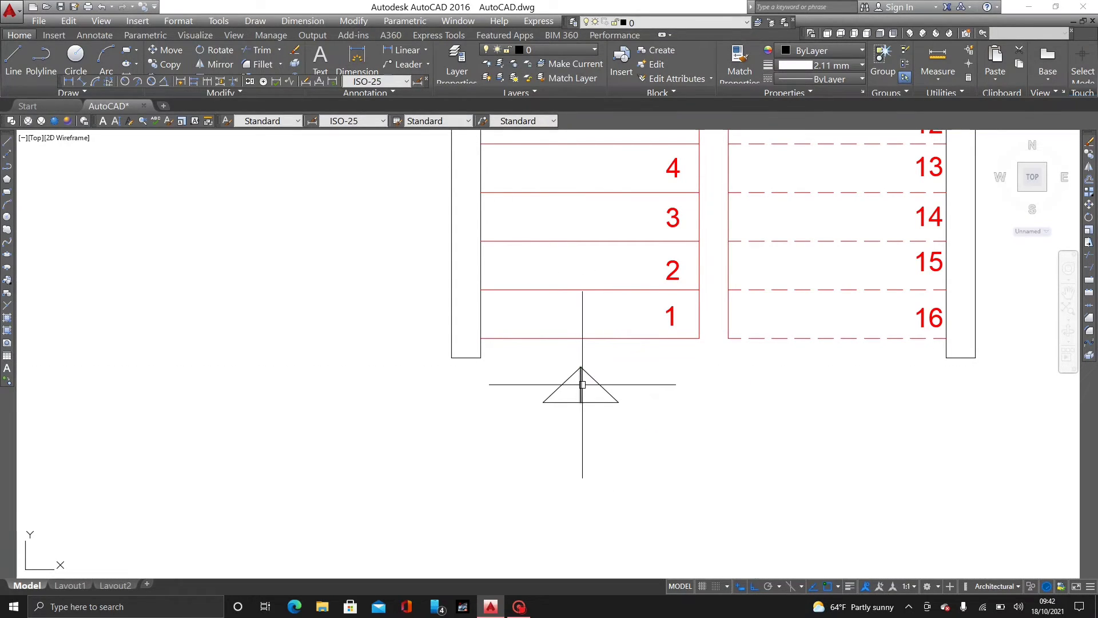
left_click(580, 384)
key("Delete")
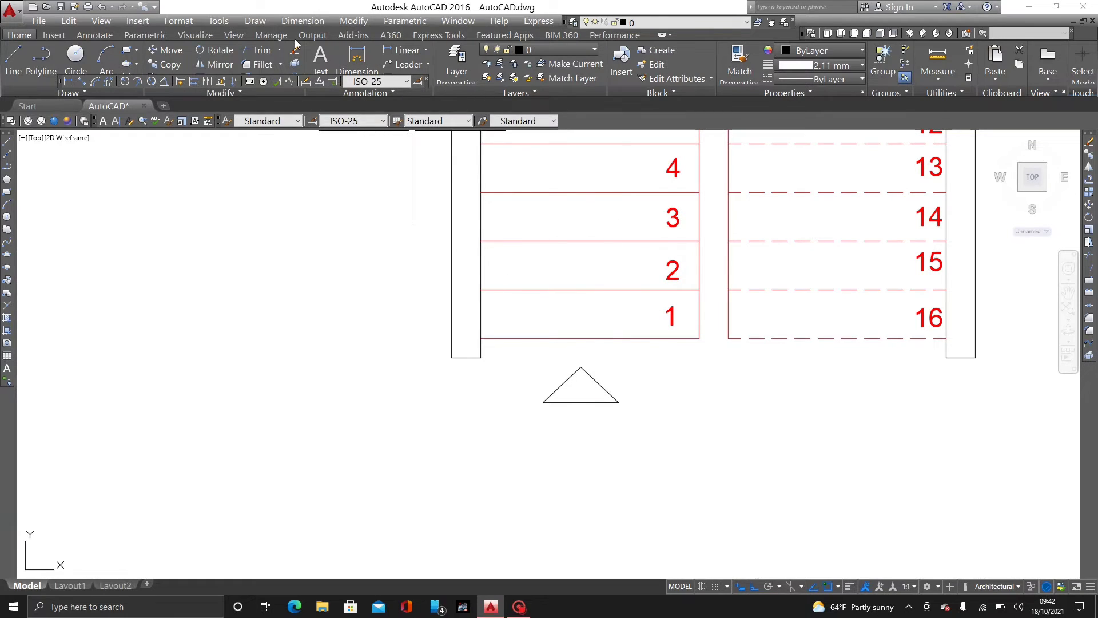
Fill the triangular arrow below the left flight with the linear red-to-yellow gradient
left_click(265, 22)
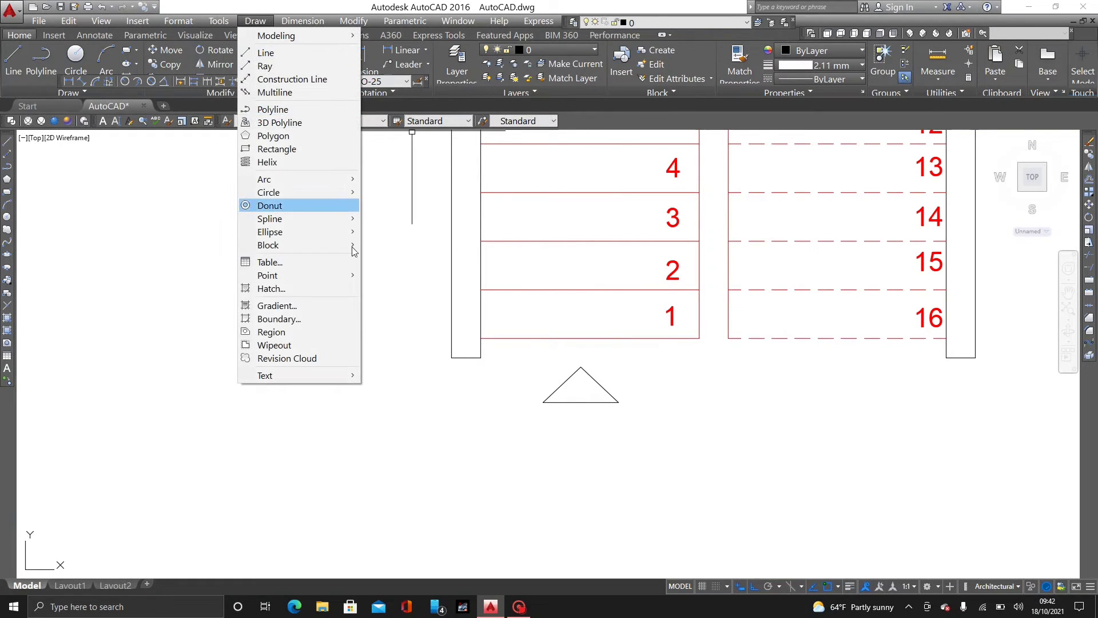
left_click(335, 305)
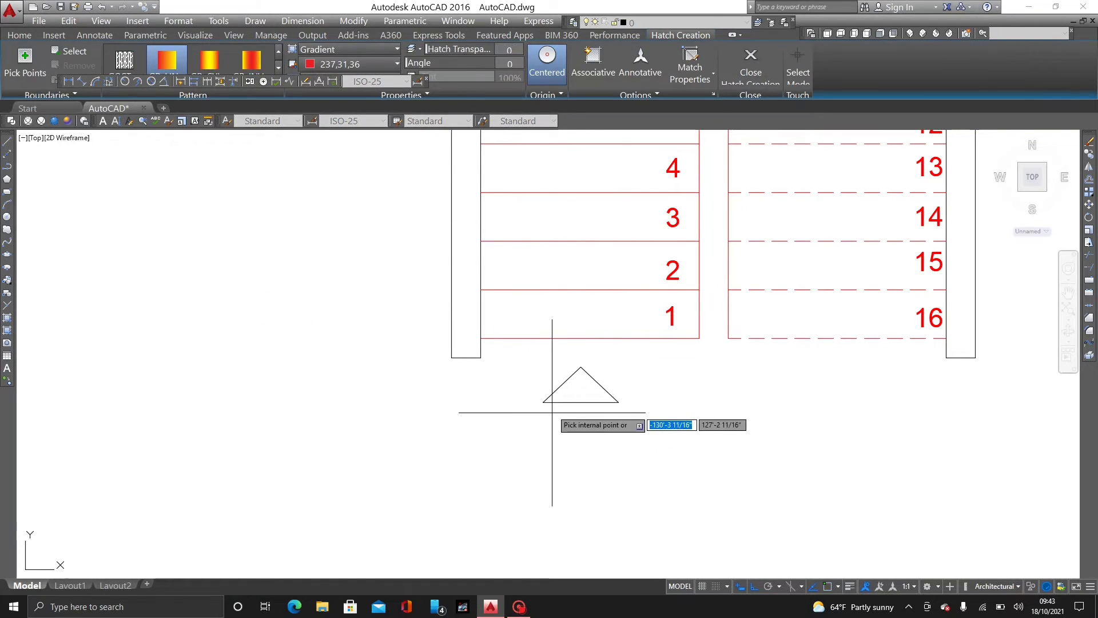
left_click(577, 386)
key("Return")
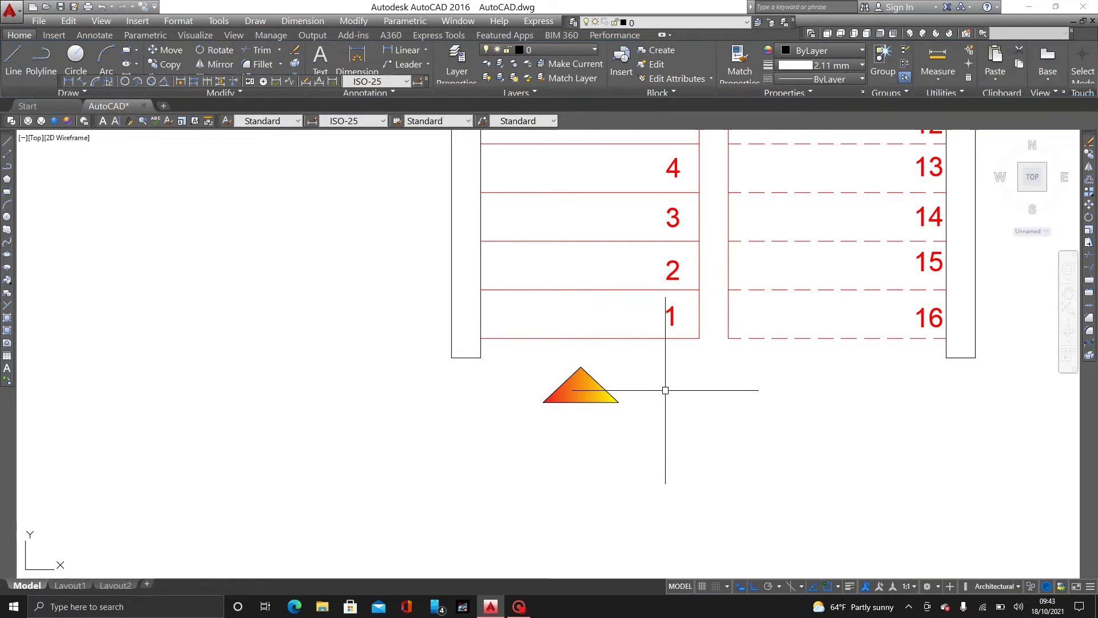
Create a multiline text box just below the gradient arrow's base and set its font to Arial Black
scroll(676, 390, "down", 1)
left_click(319, 56)
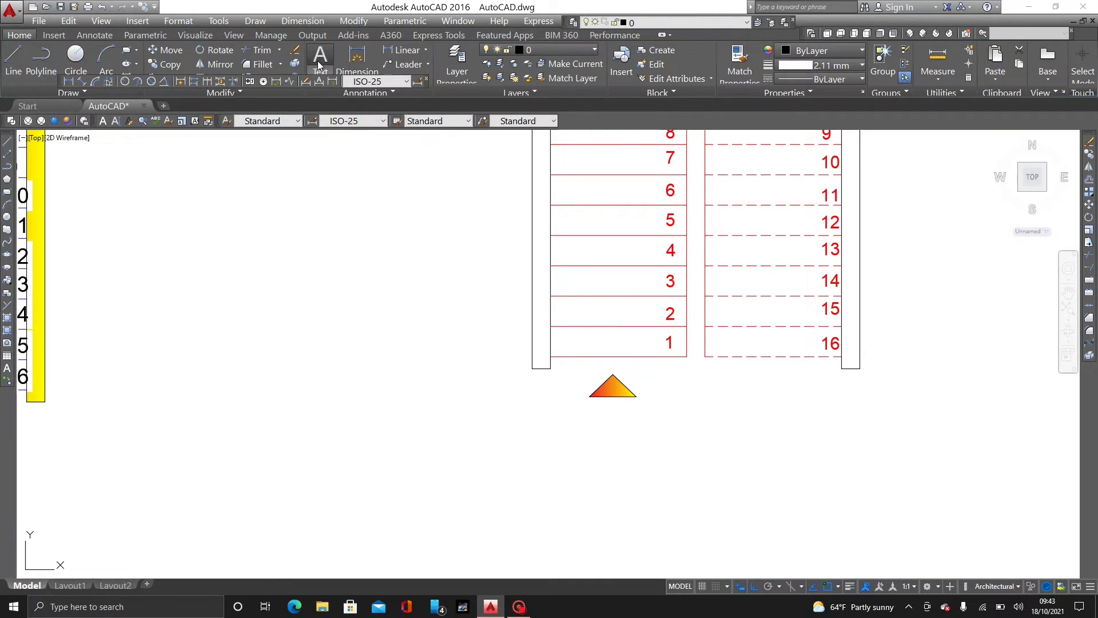
scroll(629, 423, "up", 5)
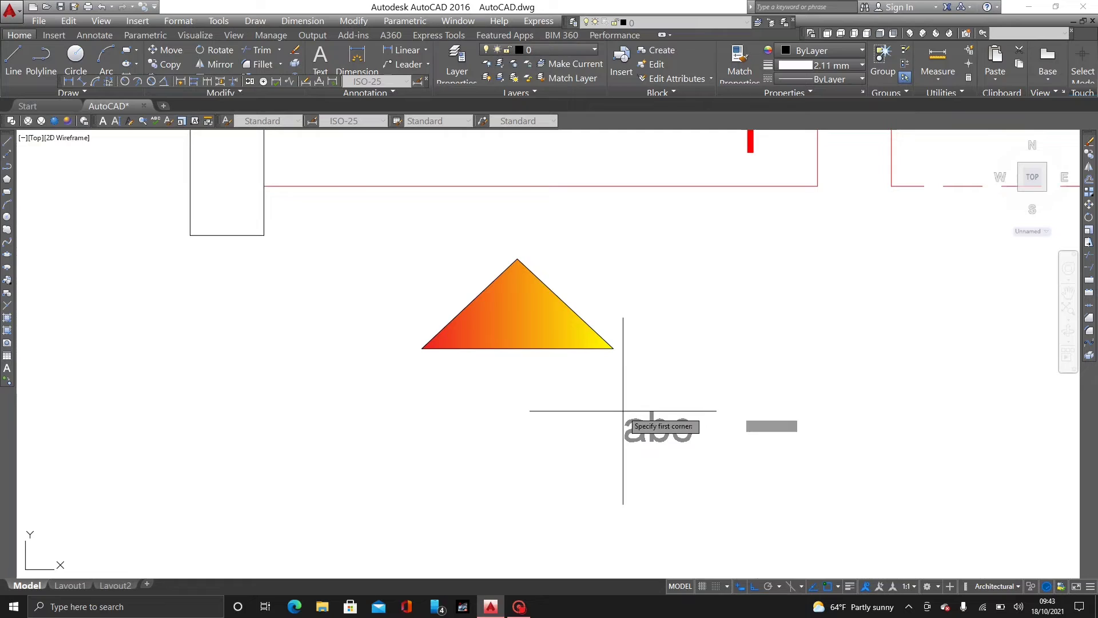
left_click(463, 358)
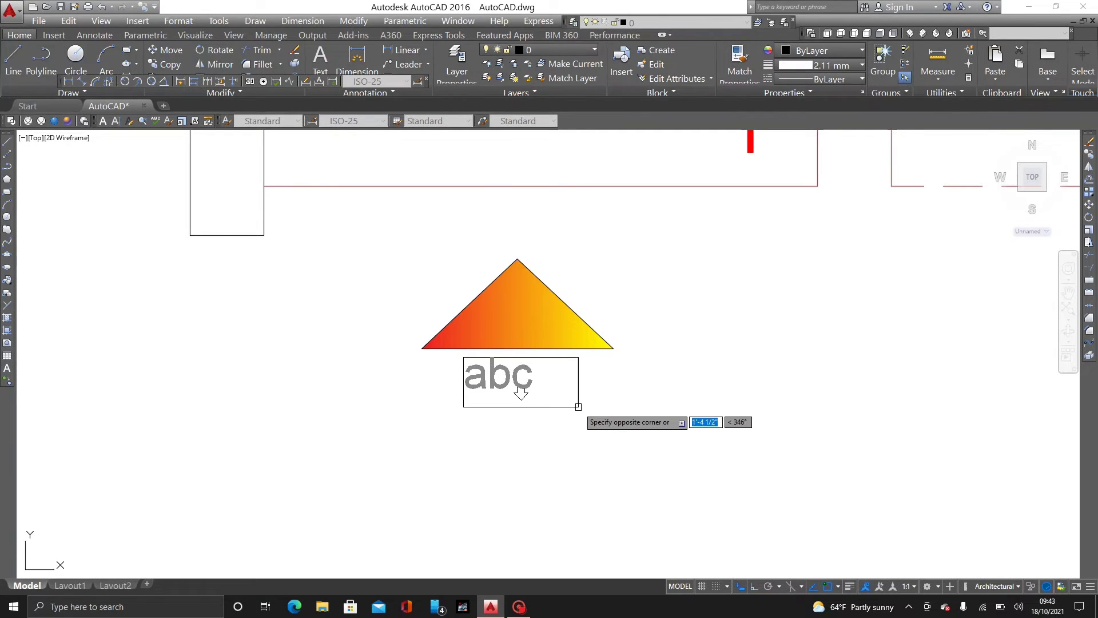
key("Escape")
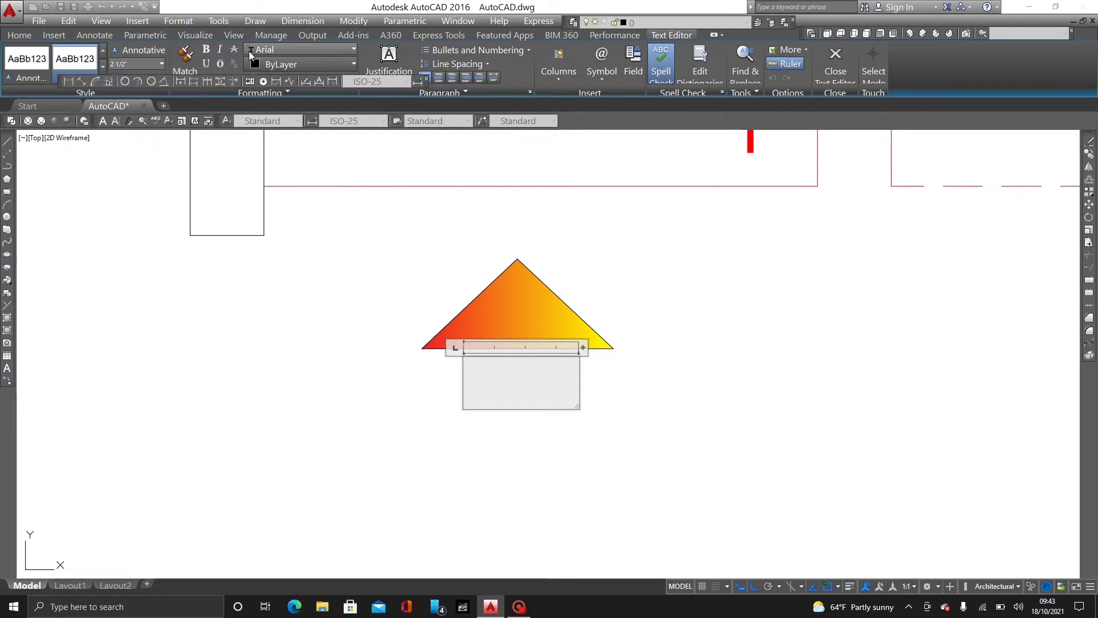
left_click(275, 50)
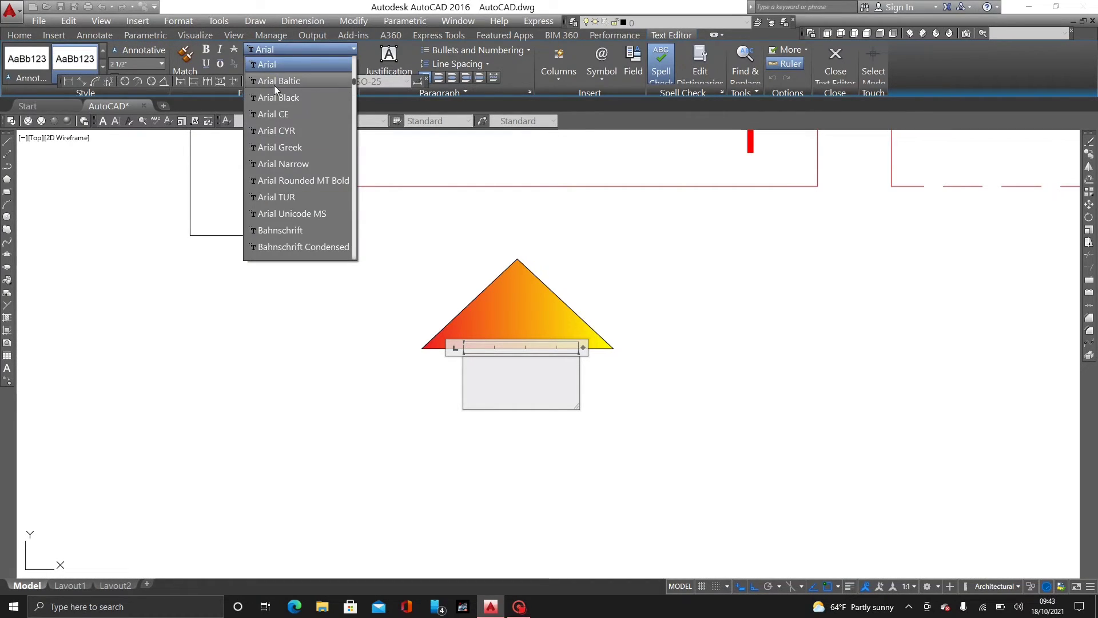
left_click(275, 96)
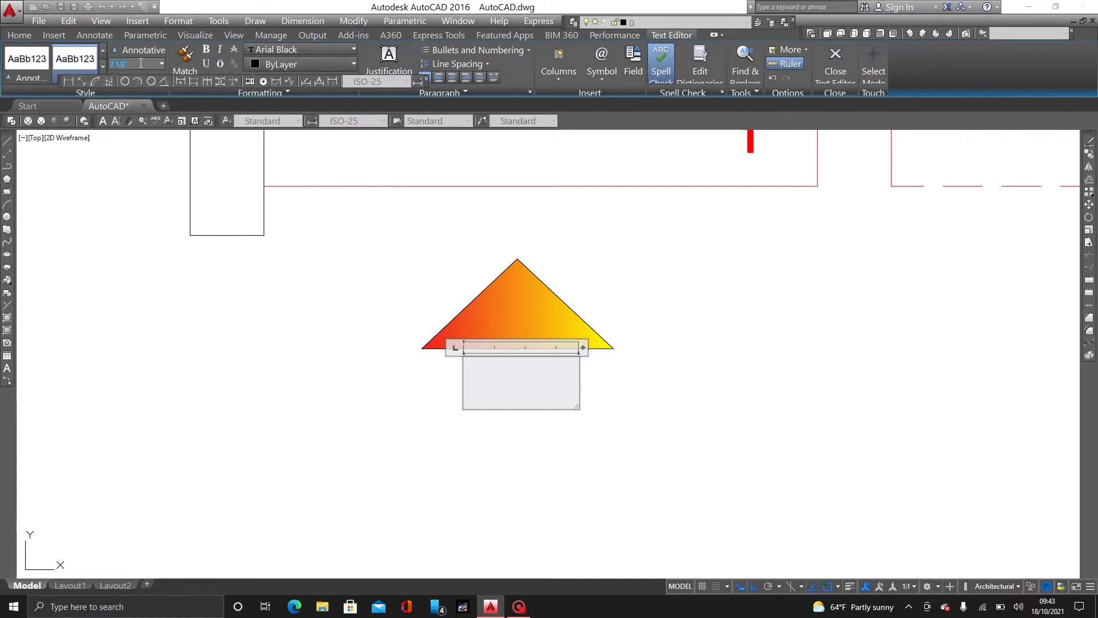
Set the text height to 5, enter UP as the arrow's label and save the text
type("5'")
key("Return")
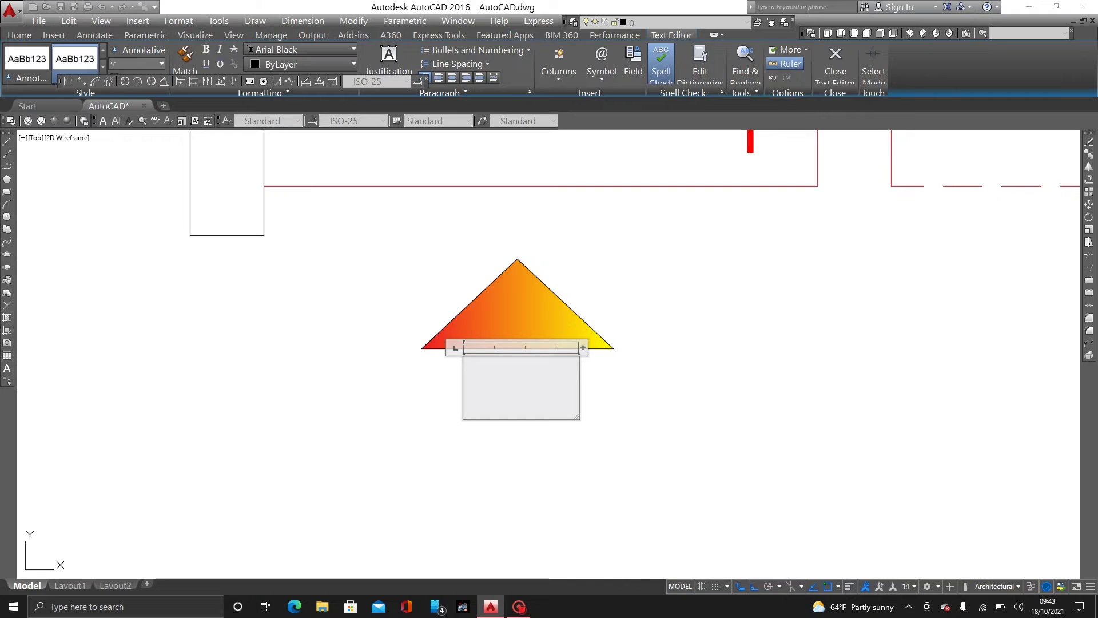
type("UP")
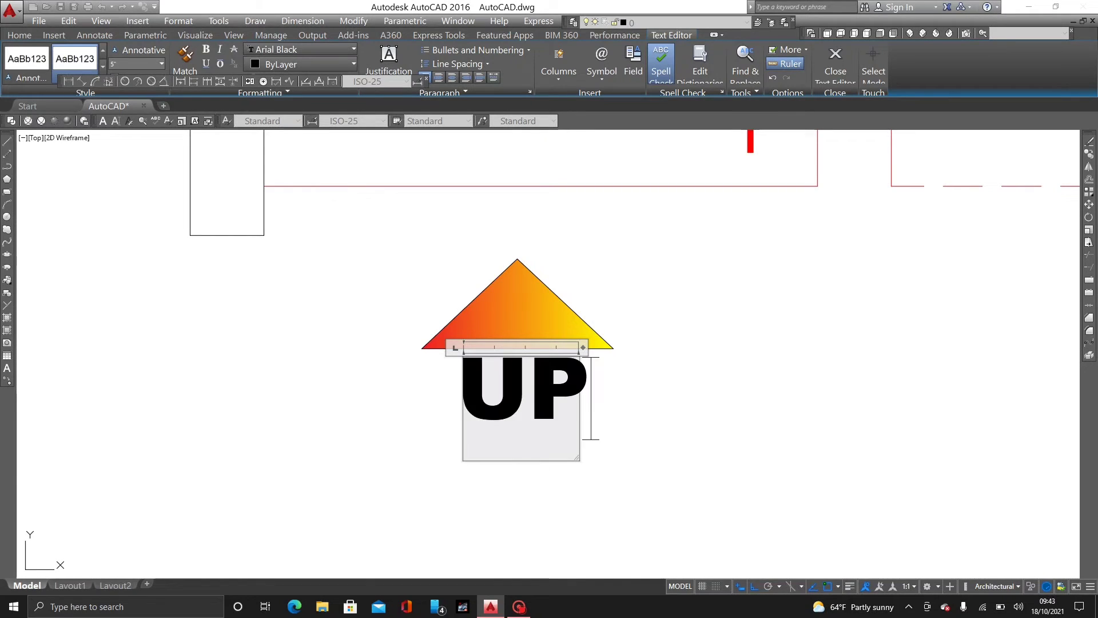
key("Escape")
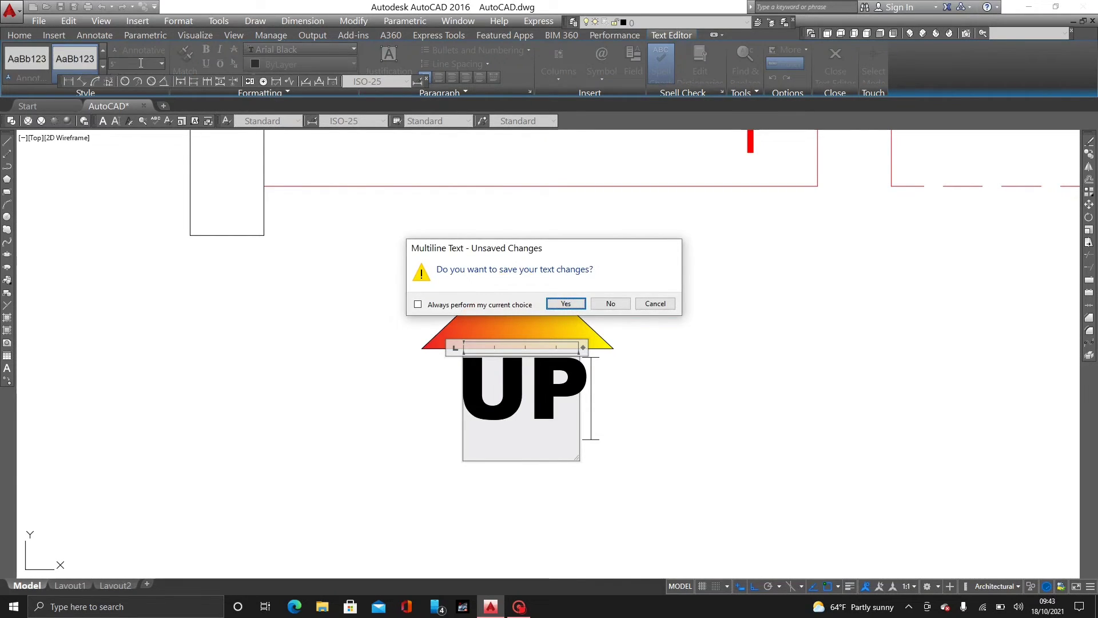
key("Return")
scroll(608, 343, "down", 5)
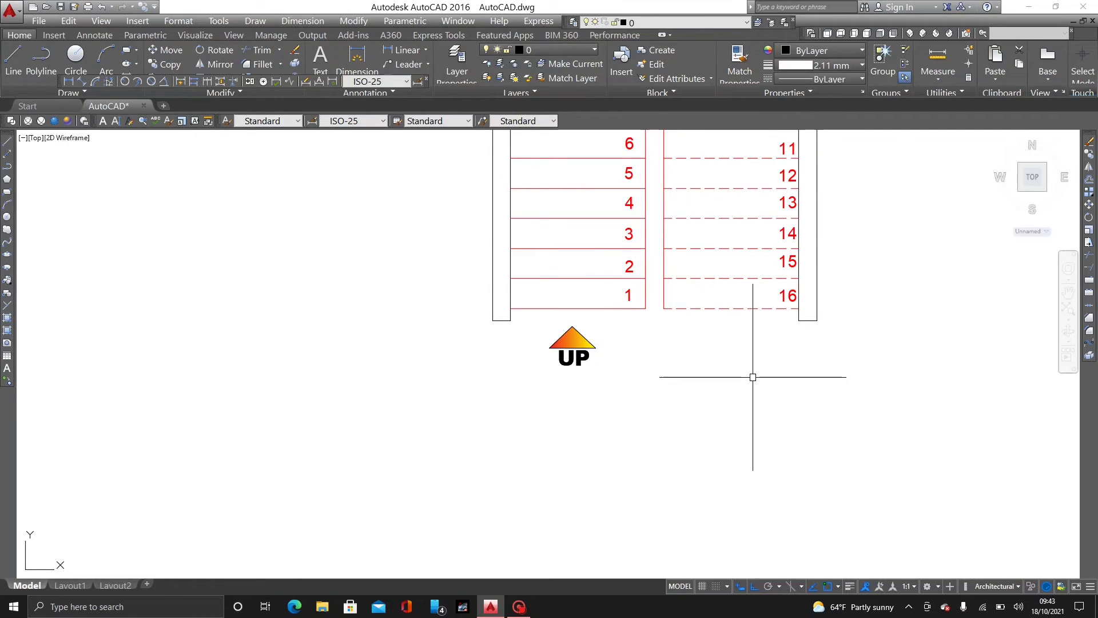
Fill the U-shaped wall outline of the new staircase plan with a linear blue-to-yellow gradient
scroll(738, 378, "down", 4)
scroll(645, 457, "up", 2)
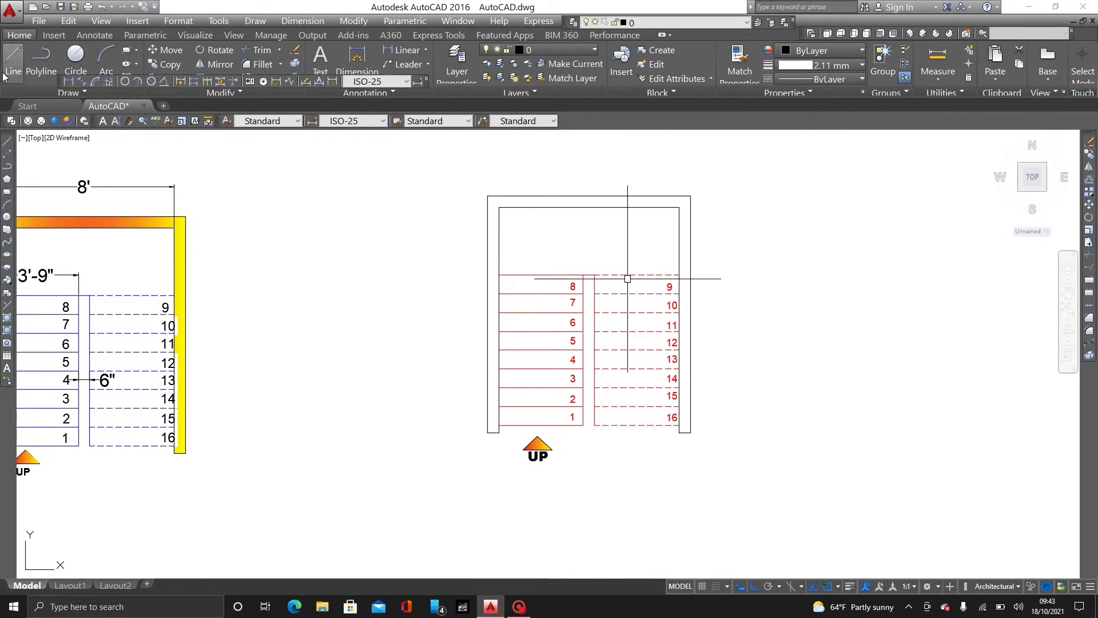
left_click(249, 21)
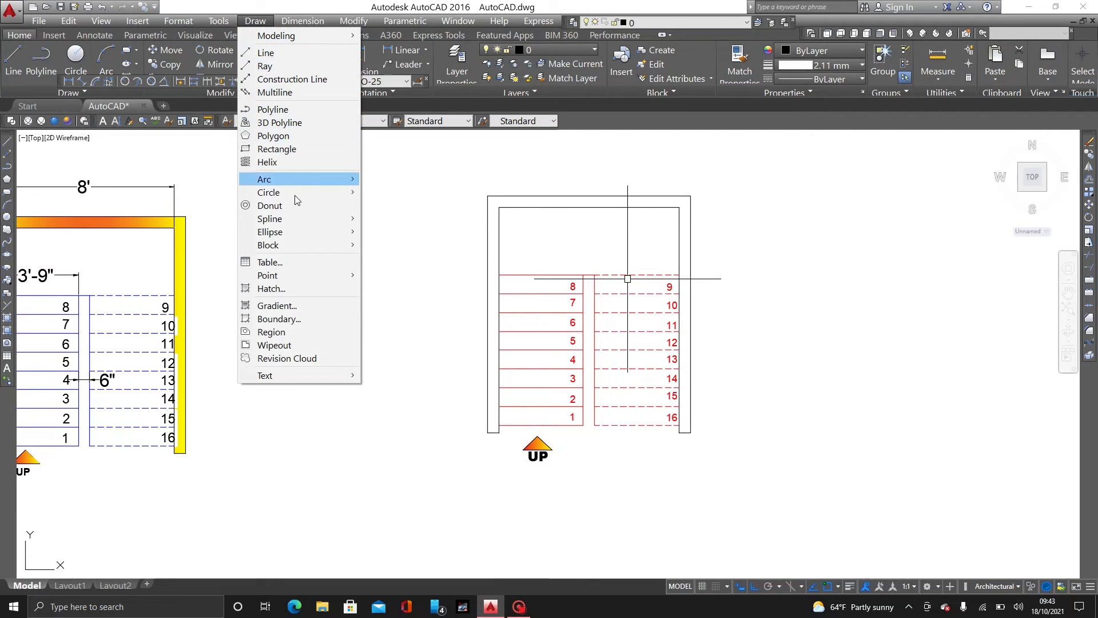
left_click(308, 308)
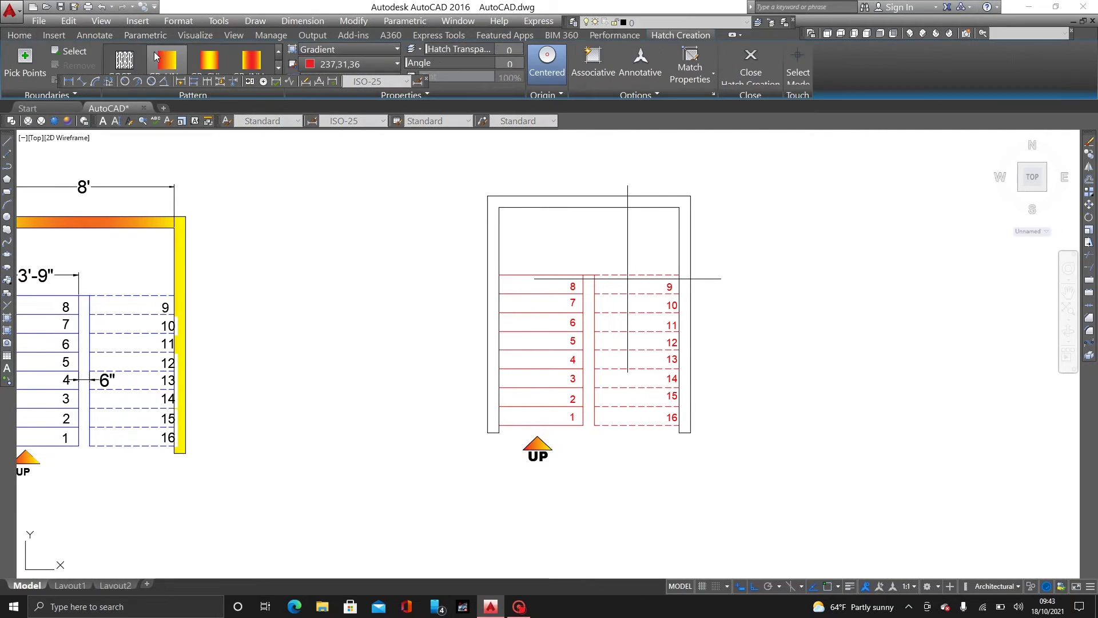
left_click(316, 66)
left_click(346, 155)
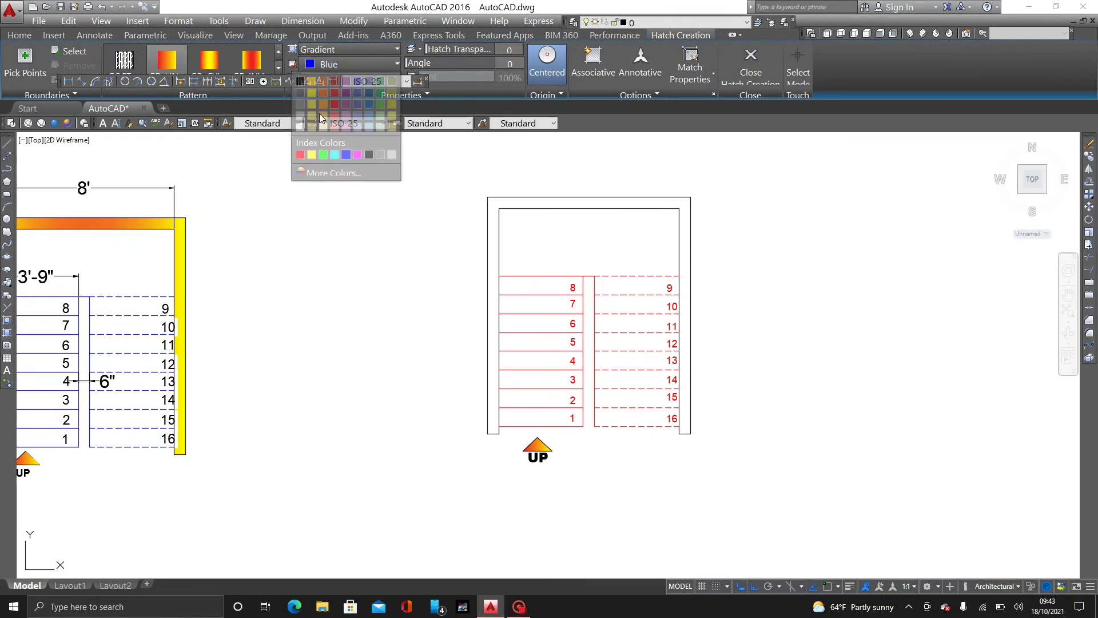
left_click(171, 66)
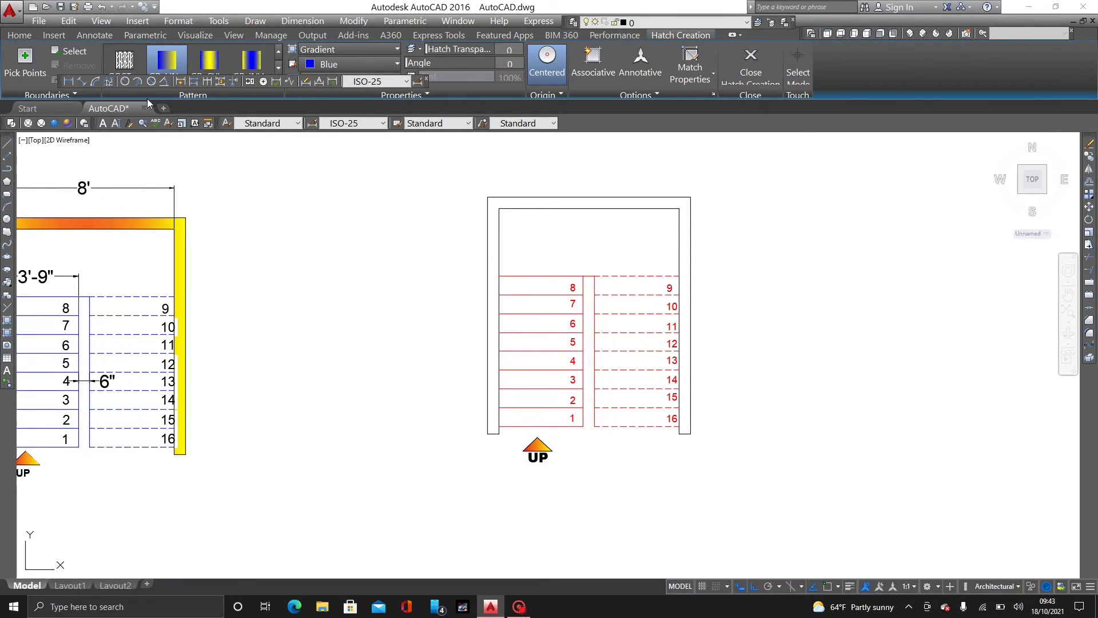
scroll(579, 232, "up", 4)
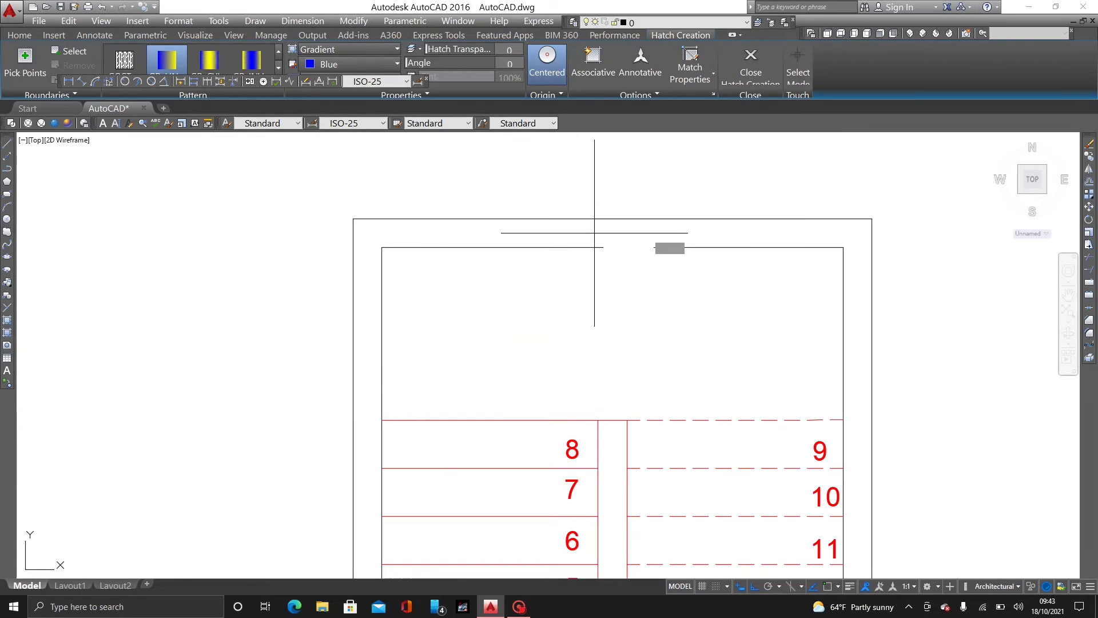
left_click(581, 225)
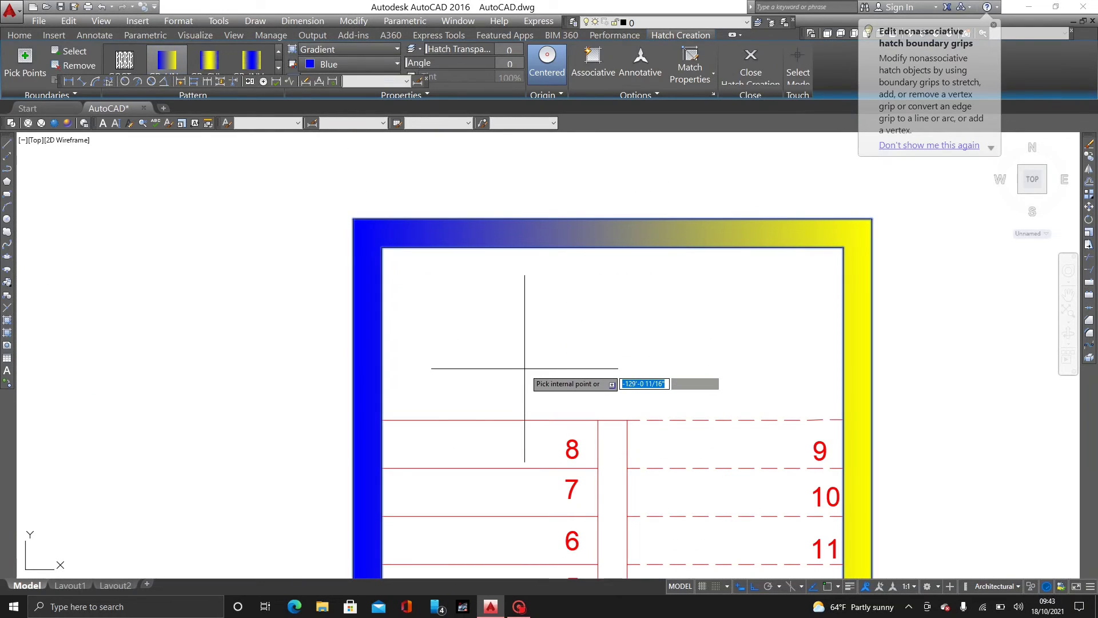
key("Return")
scroll(566, 299, "down", 3)
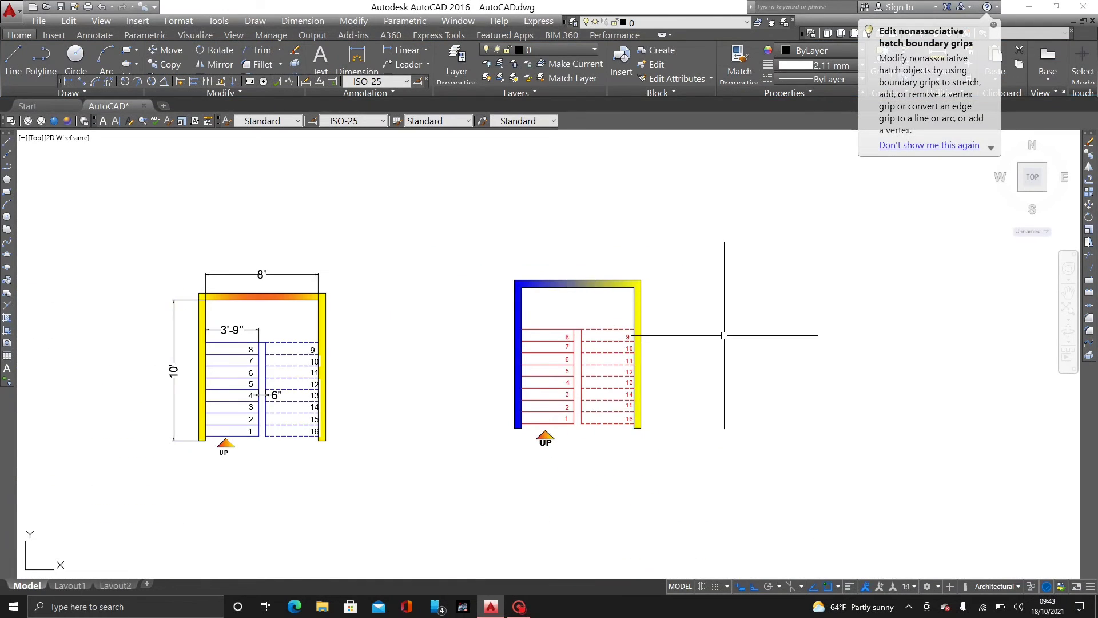
left_click(995, 25)
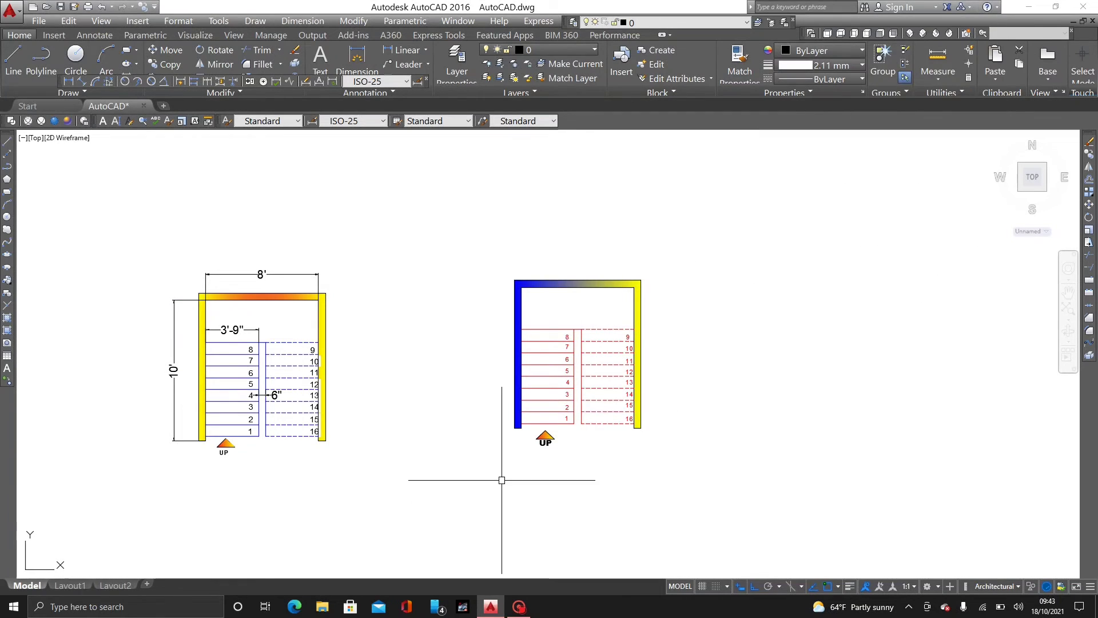
scroll(569, 400, "up", 4)
scroll(578, 398, "down", 4)
scroll(577, 399, "down", 2)
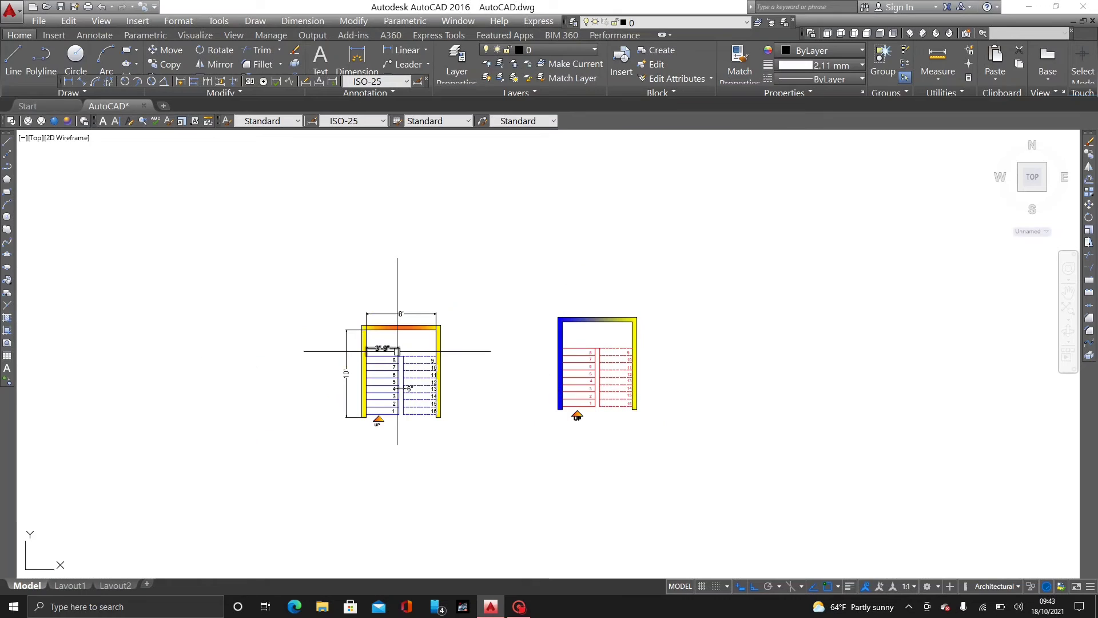
scroll(740, 463, "up", 4)
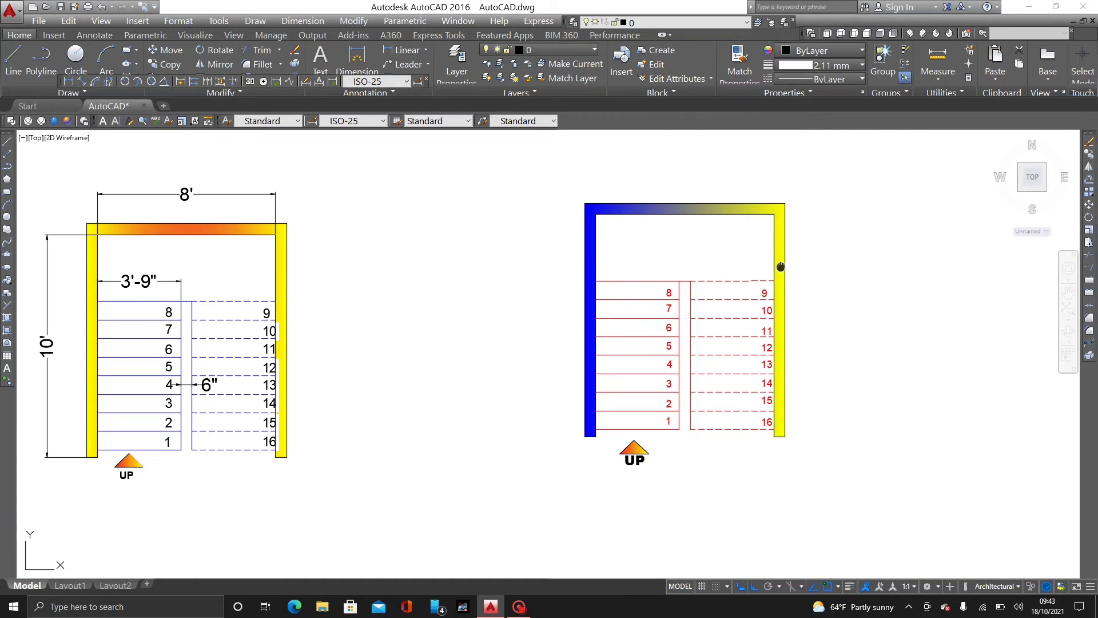
middle_click_drag(780, 266, 657, 250)
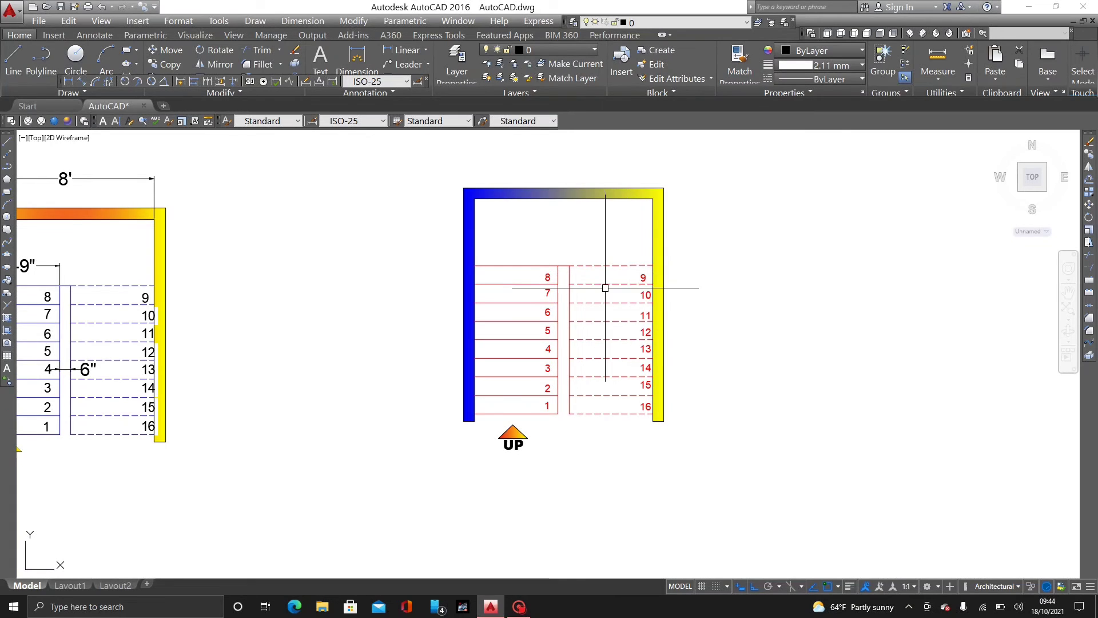
middle_click_drag(605, 285, 595, 298)
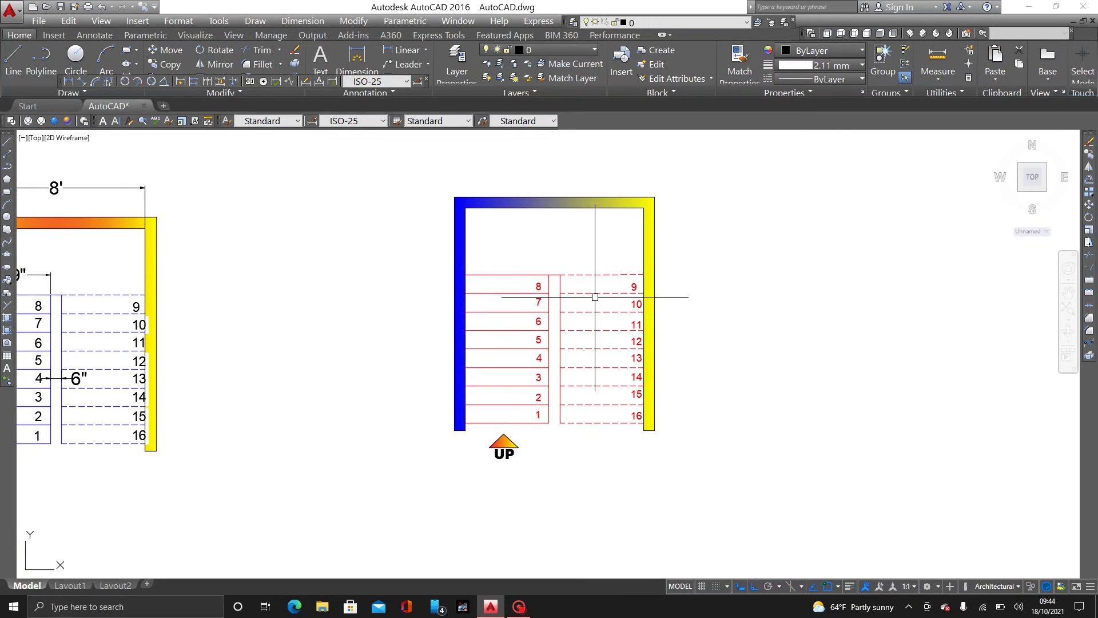